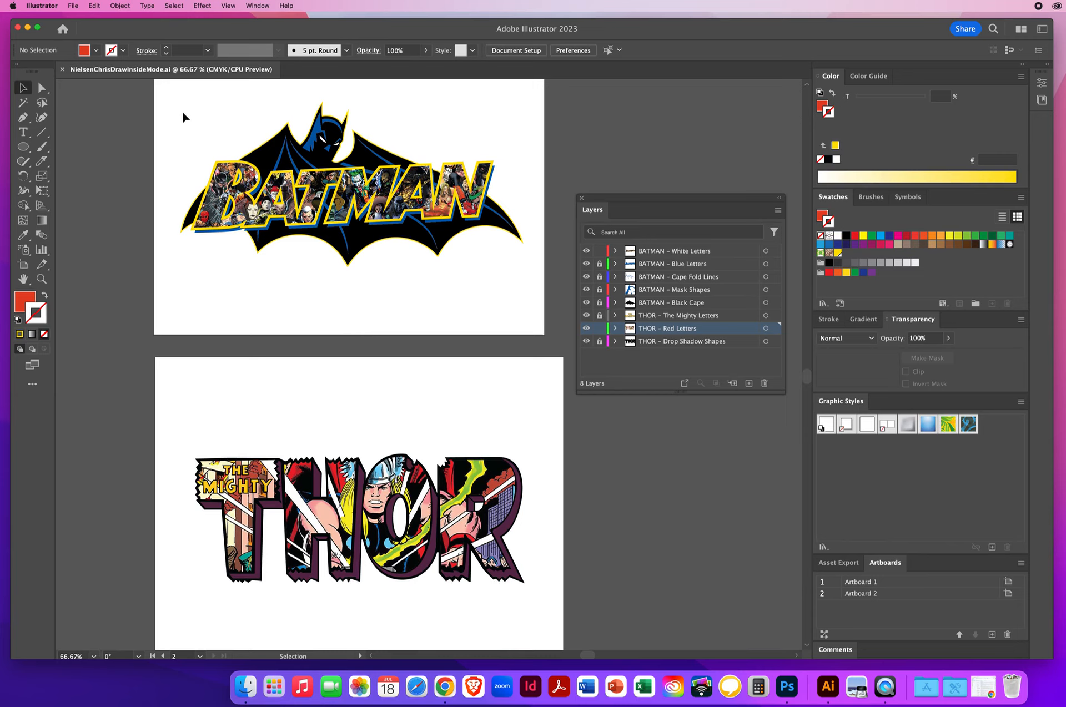
pyautogui.click(79, 5)
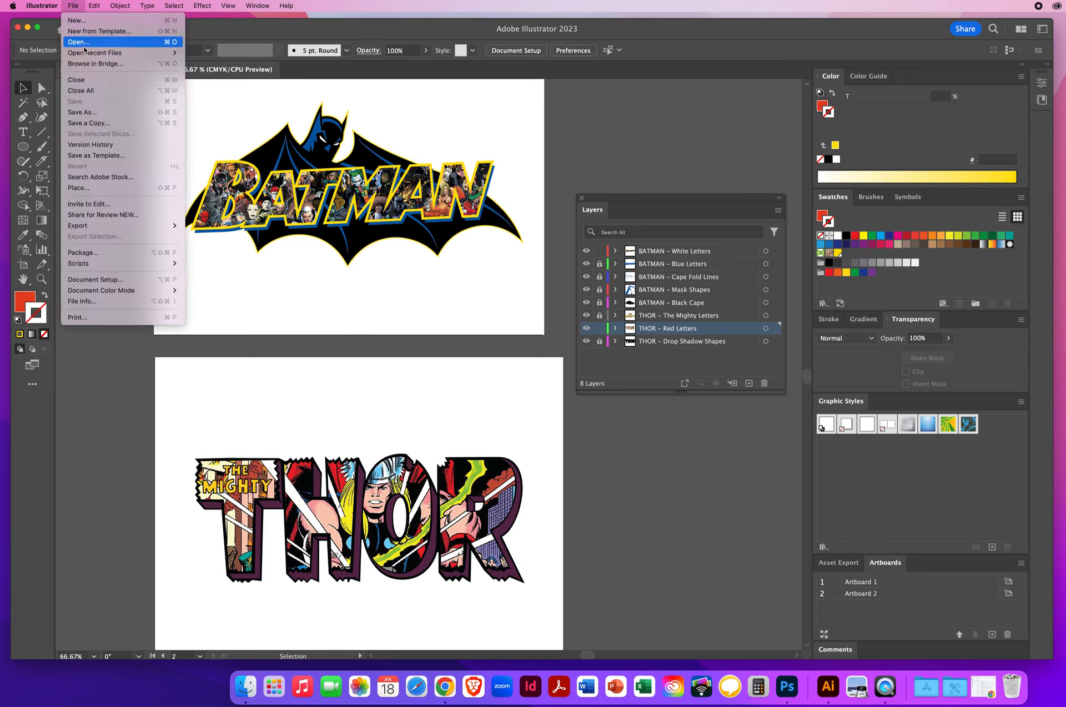
pyautogui.click(89, 112)
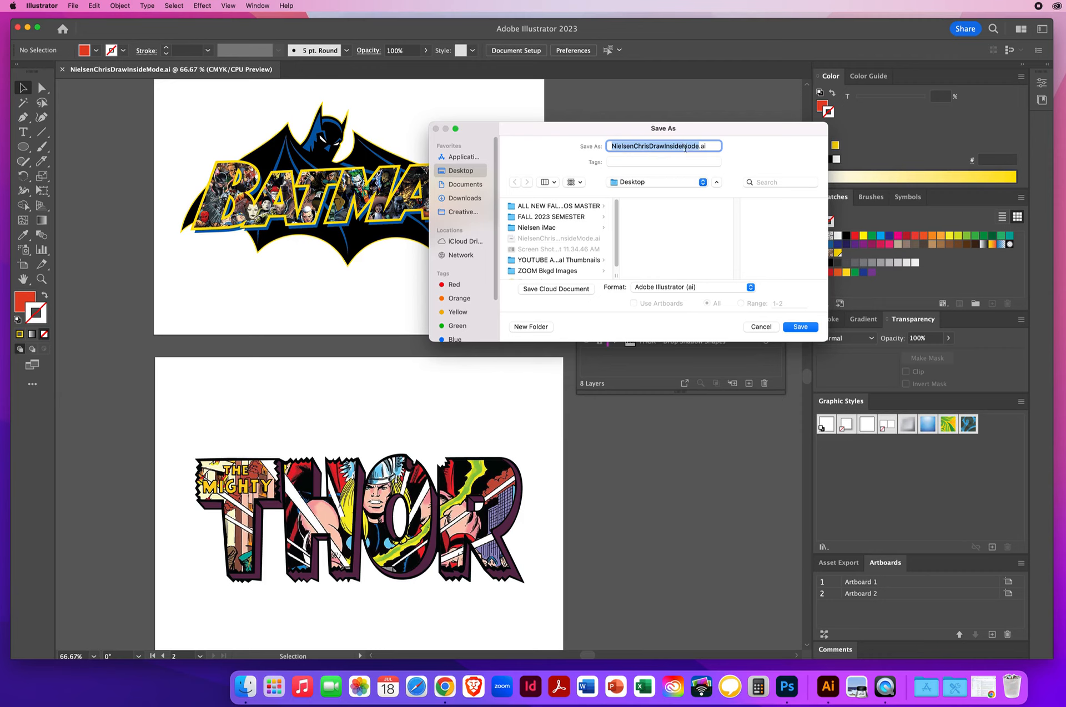
pyautogui.click(766, 329)
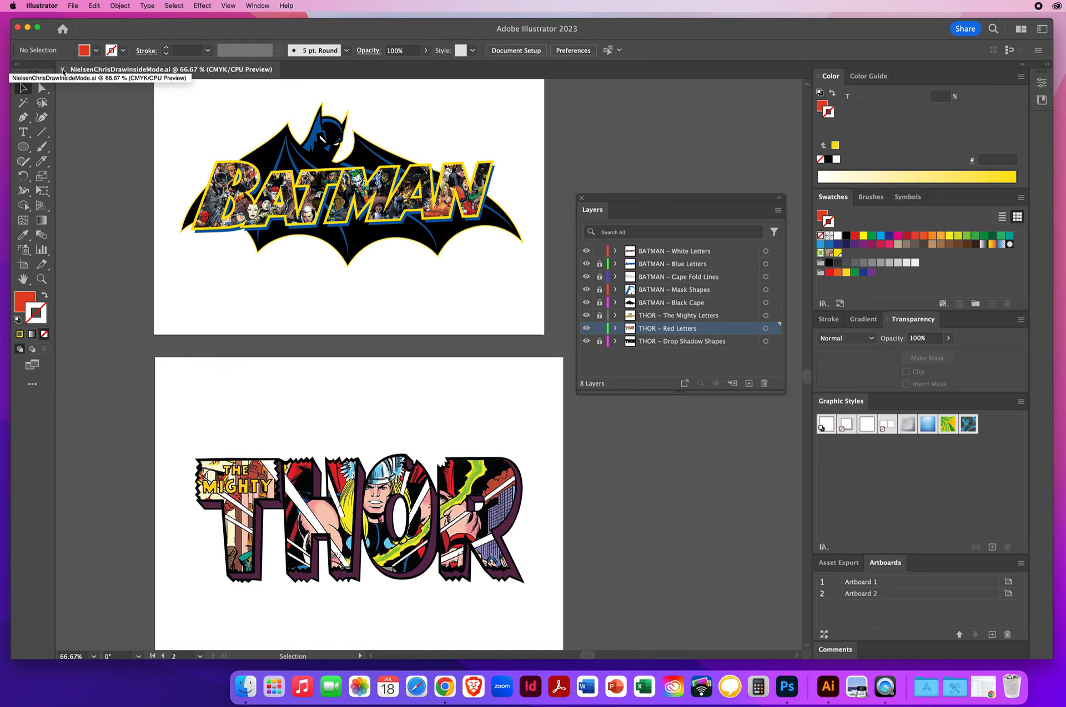
# Close the current document and open 1 Using the Blend Tool.ai from the 9.3 The Blend Tool folder in Ai - CHAPTER 9
pyautogui.click(63, 70)
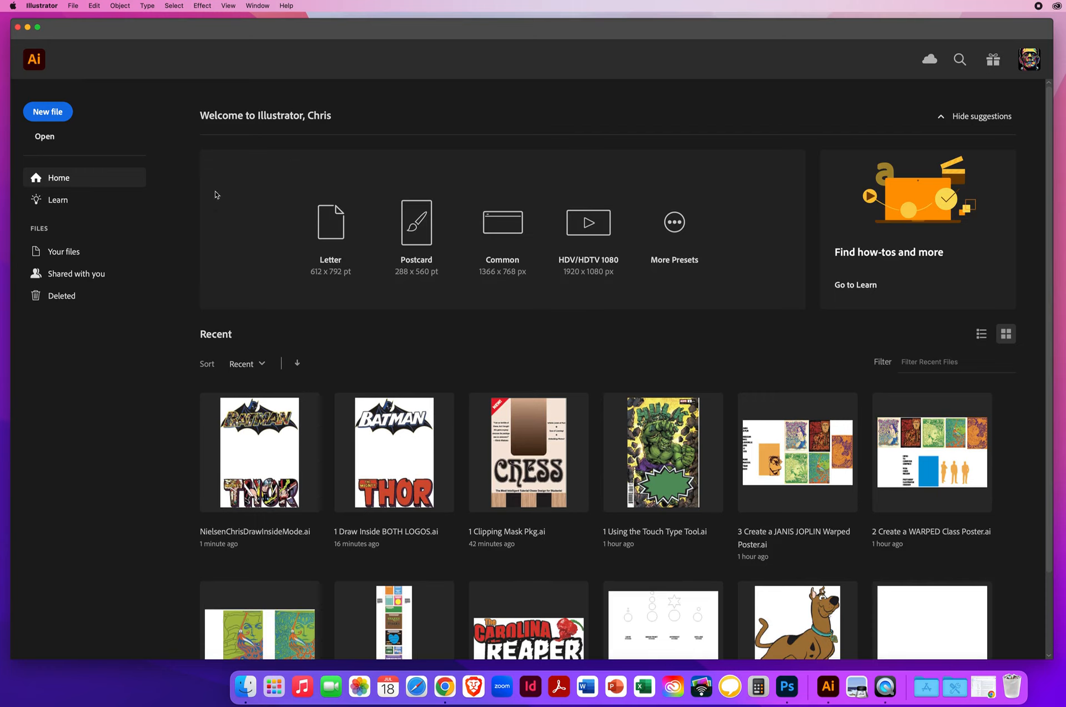
pyautogui.click(73, 7)
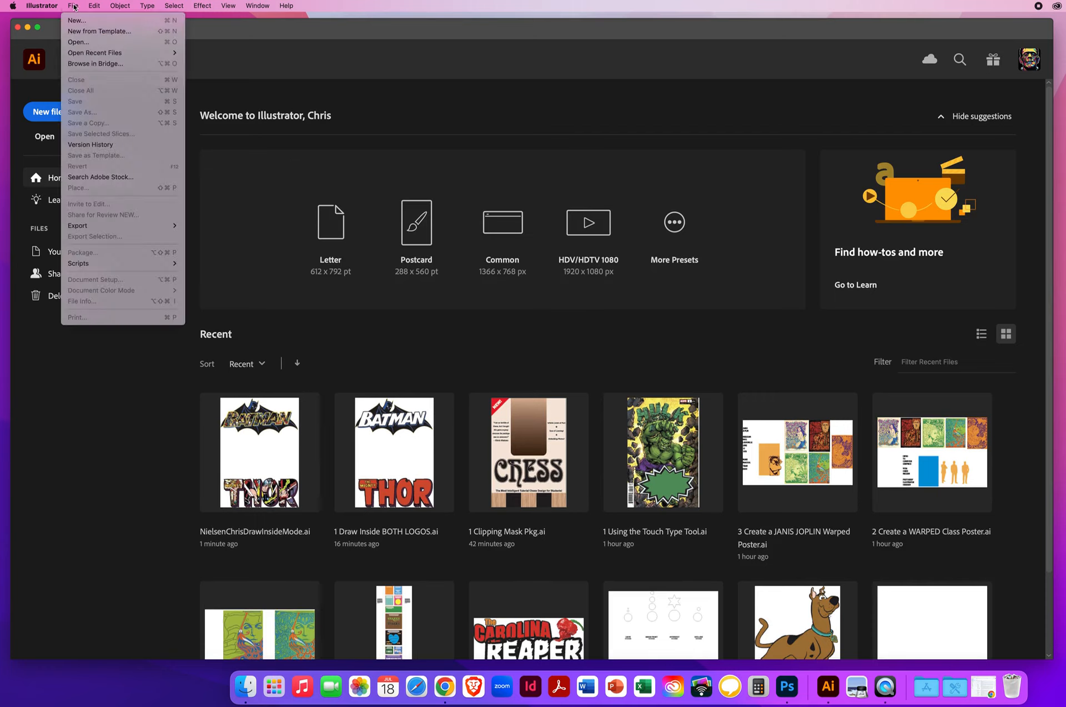
pyautogui.click(78, 42)
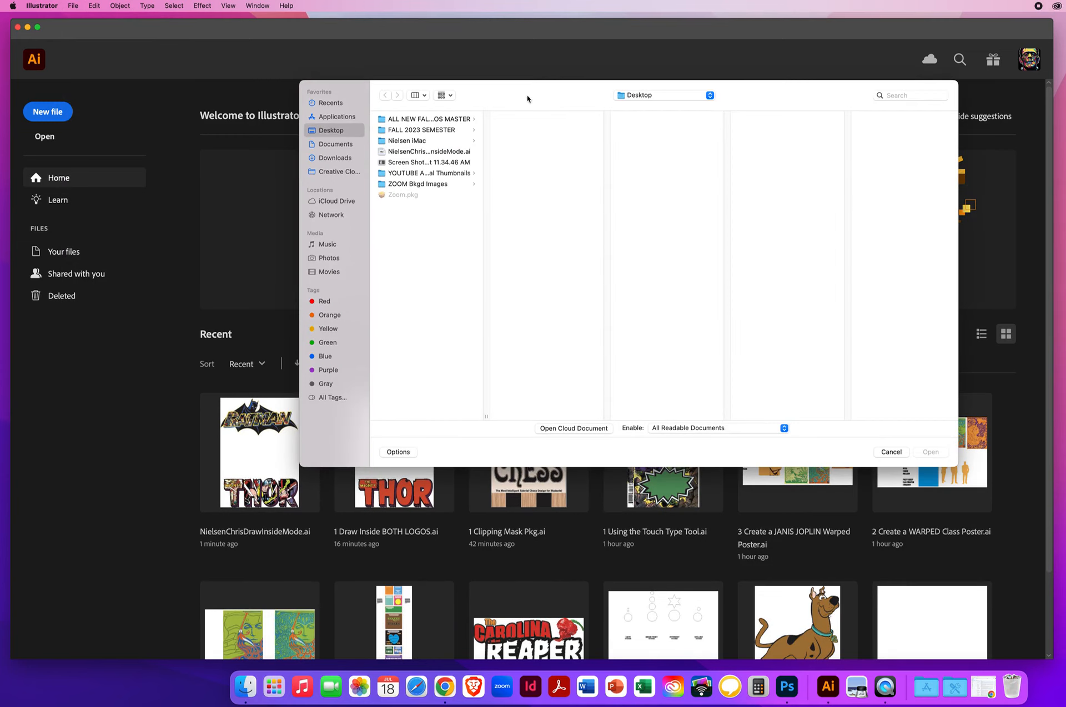
pyautogui.moveTo(527, 99); pyautogui.dragTo(415, 110)
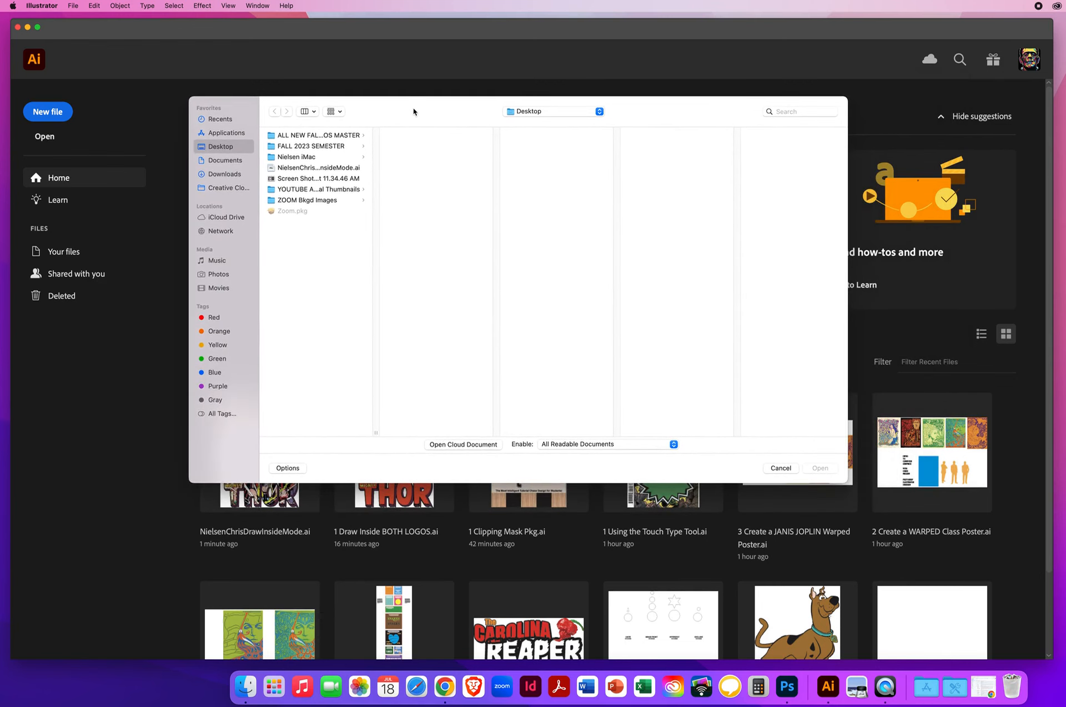
pyautogui.click(334, 135)
pyautogui.click(426, 137)
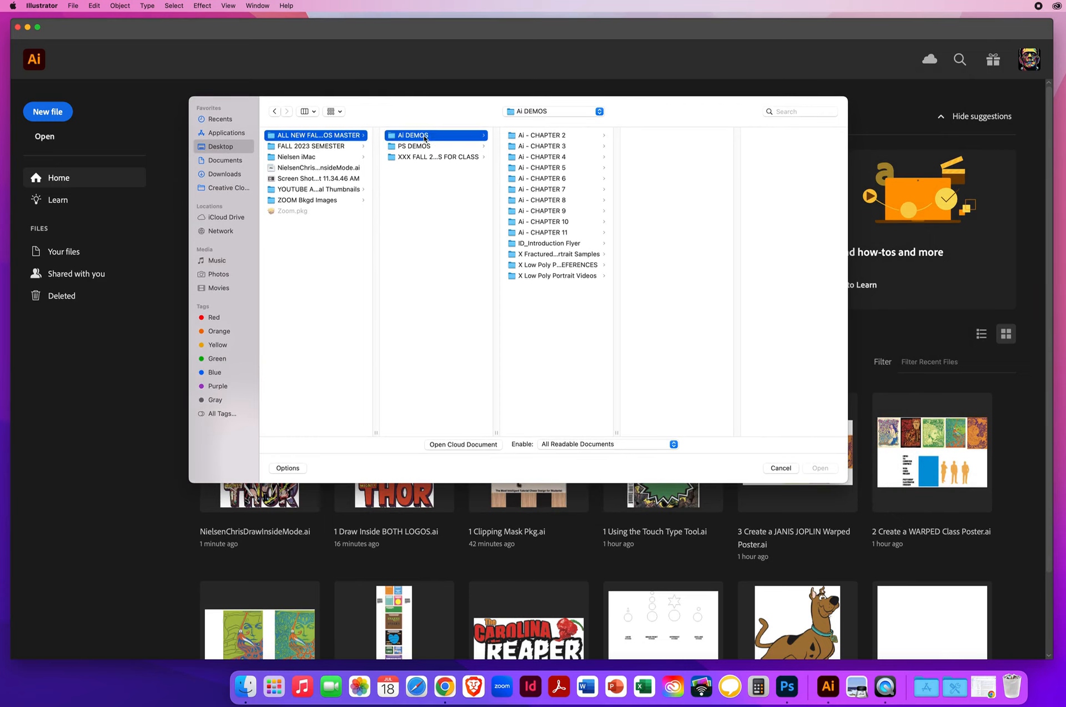
pyautogui.click(565, 211)
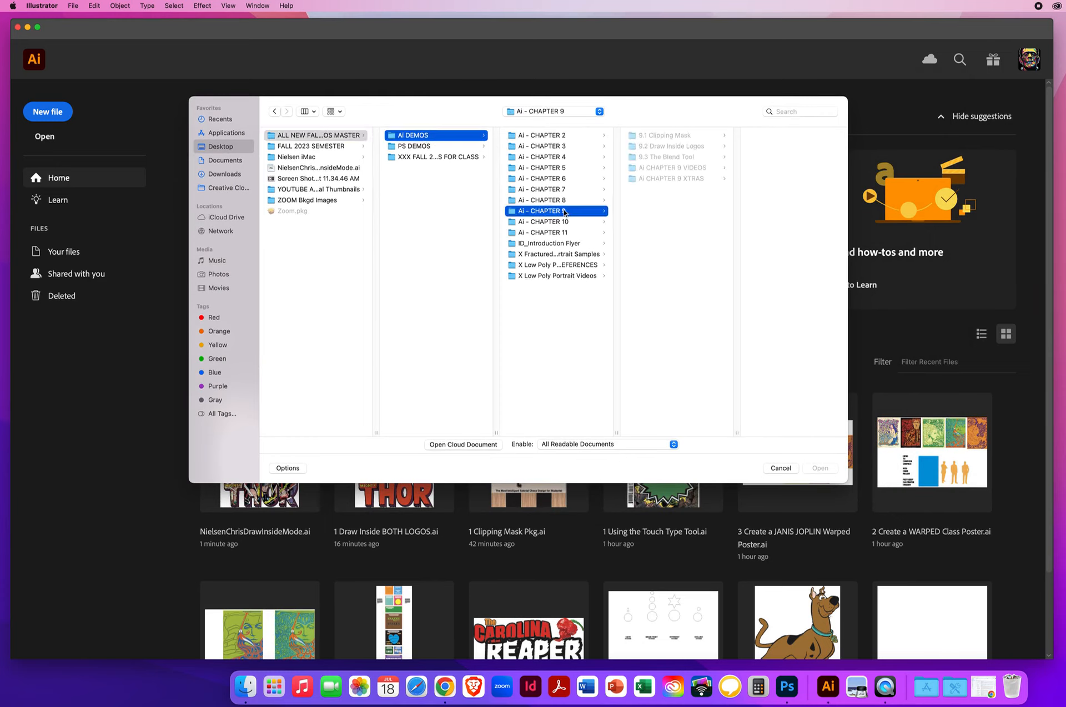
pyautogui.click(662, 158)
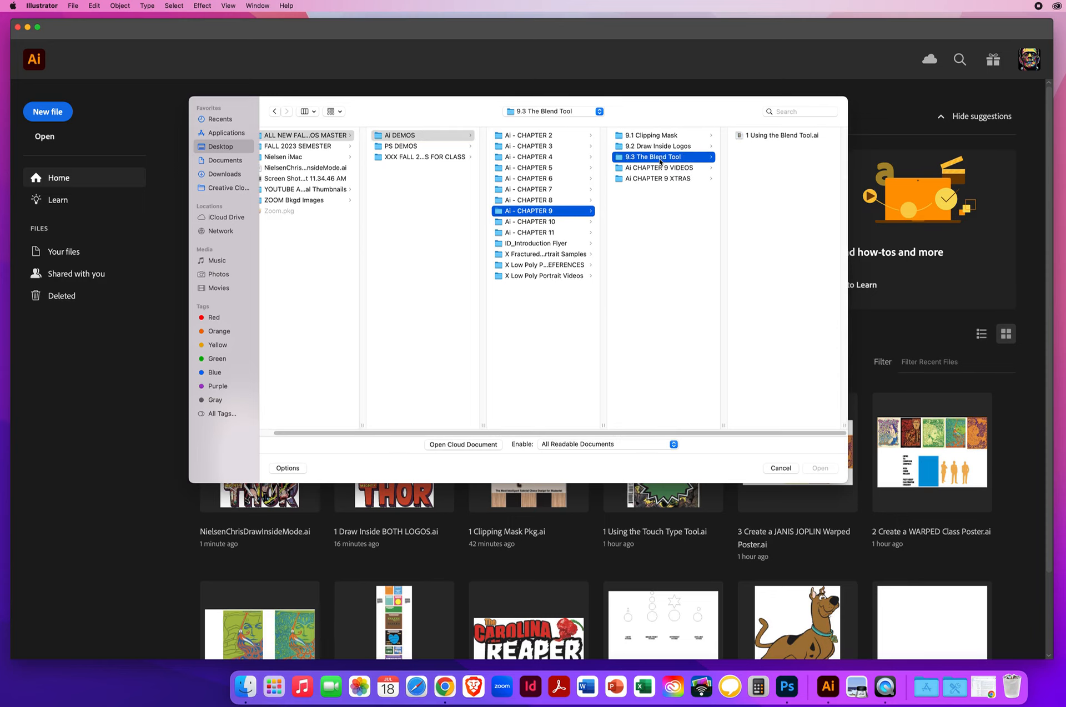
pyautogui.click(767, 139)
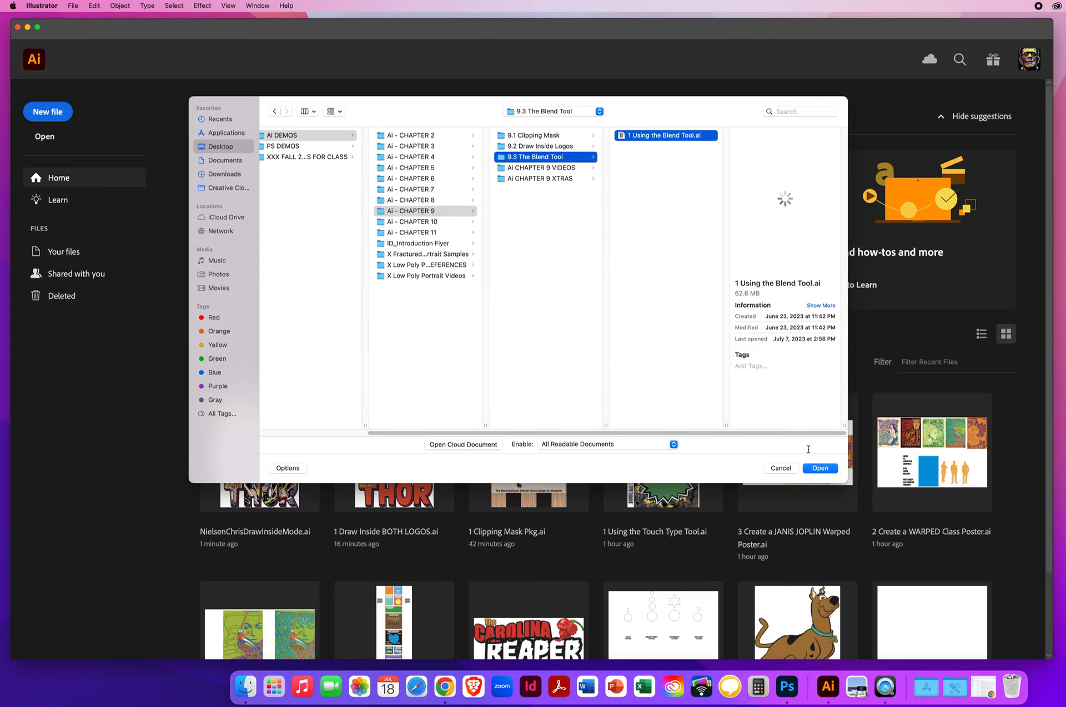
pyautogui.click(820, 469)
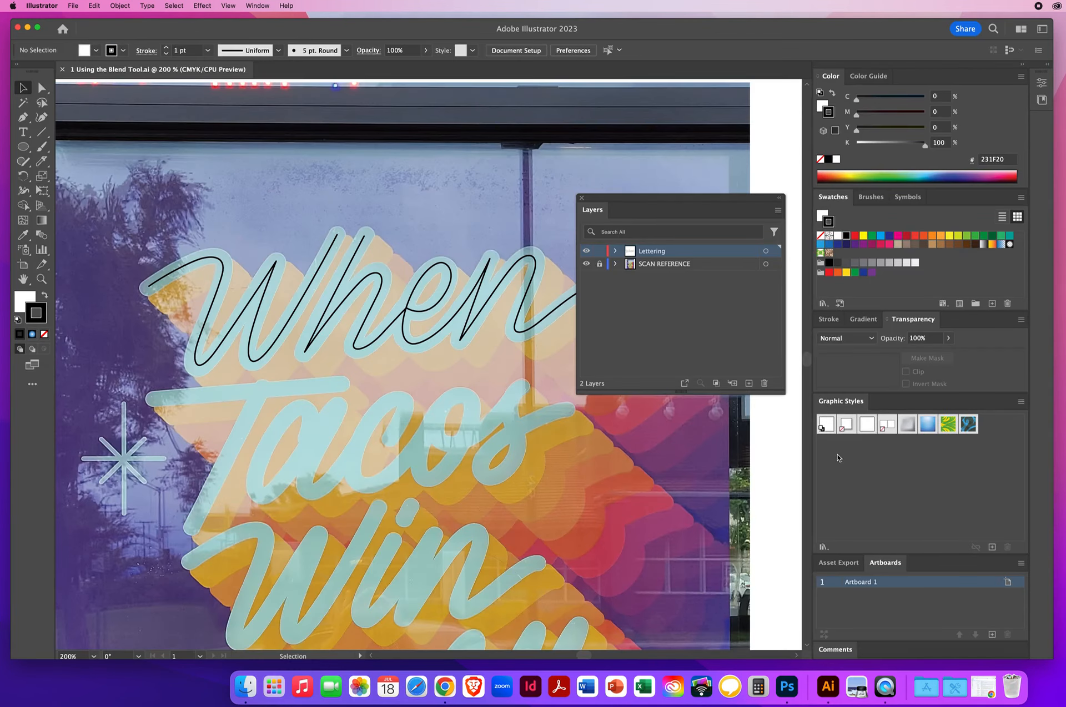
# Zoom out to the whole artboard and reposition and resize the Layers panel beside the artwork
pyautogui.click(41, 279)
pyautogui.keyDown('alt'); pyautogui.click(449, 435); pyautogui.keyUp('alt')
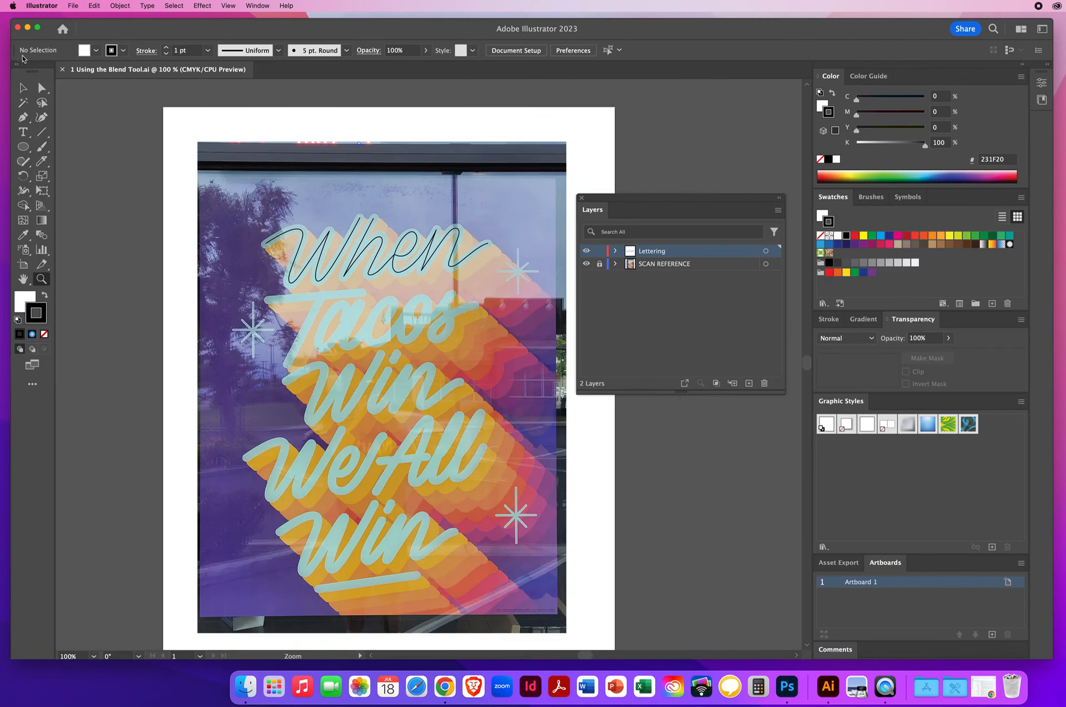
pyautogui.click(23, 88)
pyautogui.moveTo(613, 200); pyautogui.dragTo(622, 187)
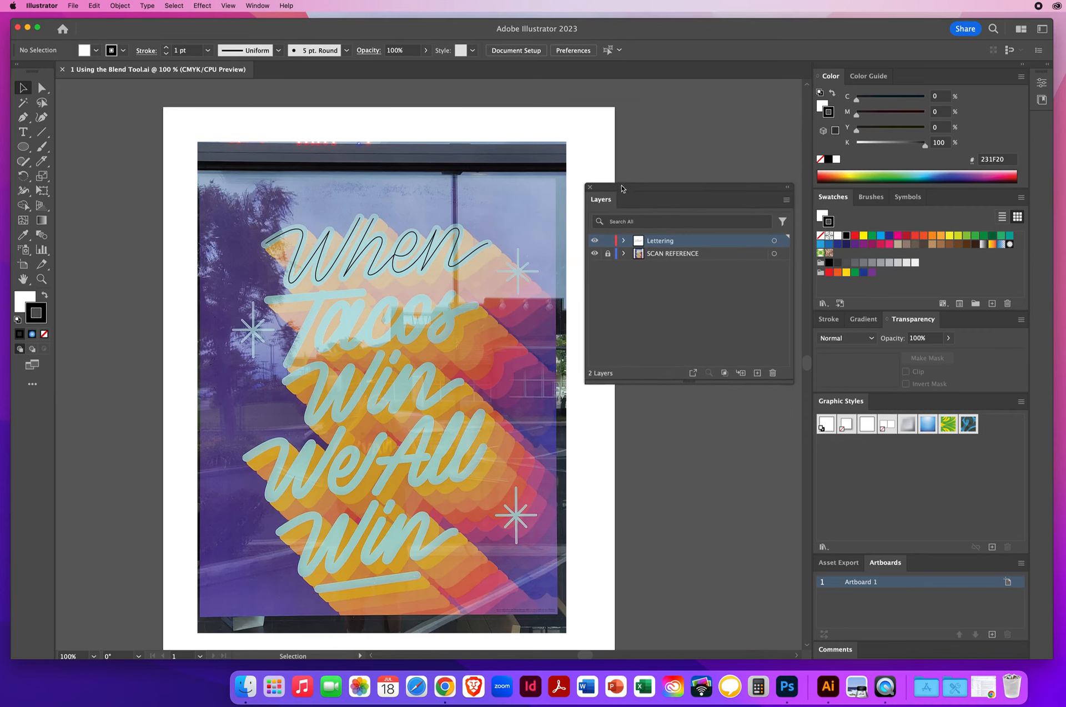
pyautogui.moveTo(794, 382); pyautogui.dragTo(744, 383)
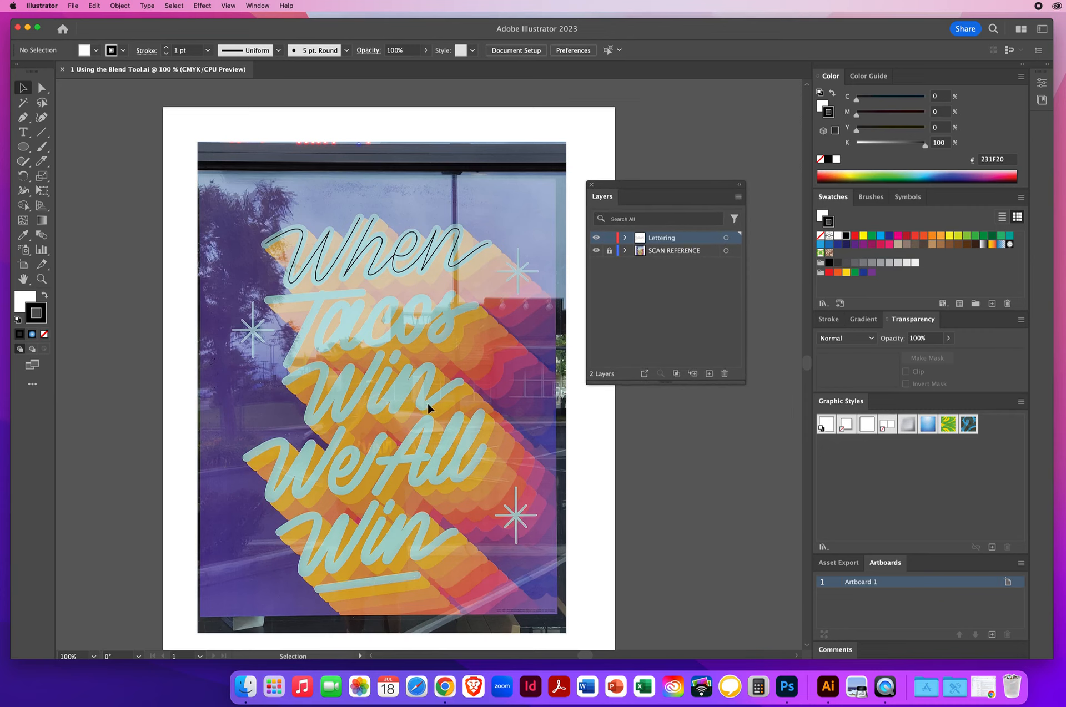
pyautogui.hscroll(3, 367, 307)
pyautogui.scroll(-2, 367, 308)
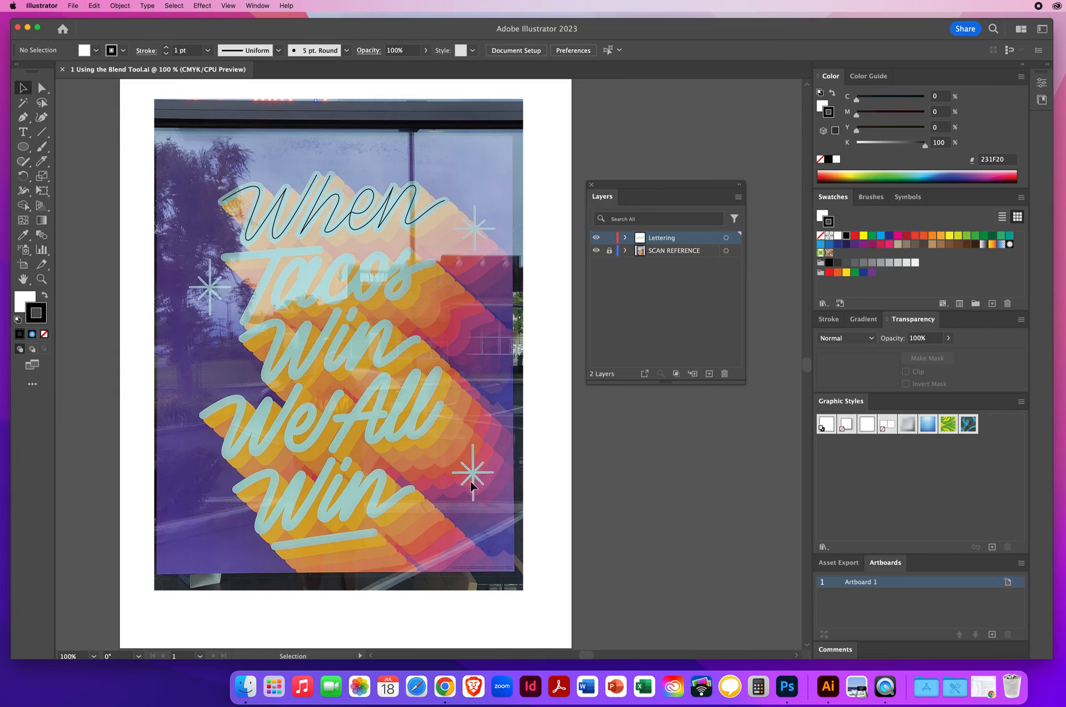
pyautogui.moveTo(613, 185); pyautogui.dragTo(644, 181)
# Zoom in closely to examine the end points of the traced 'When' lettering path, then zoom back out
pyautogui.click(41, 280)
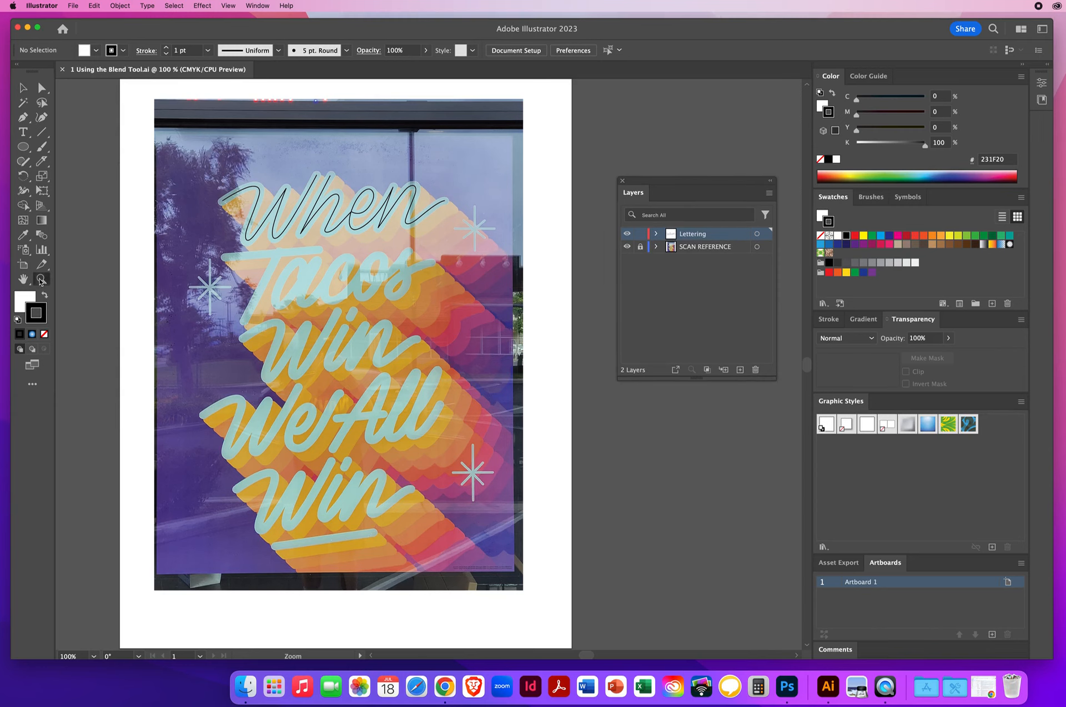
pyautogui.click(382, 248)
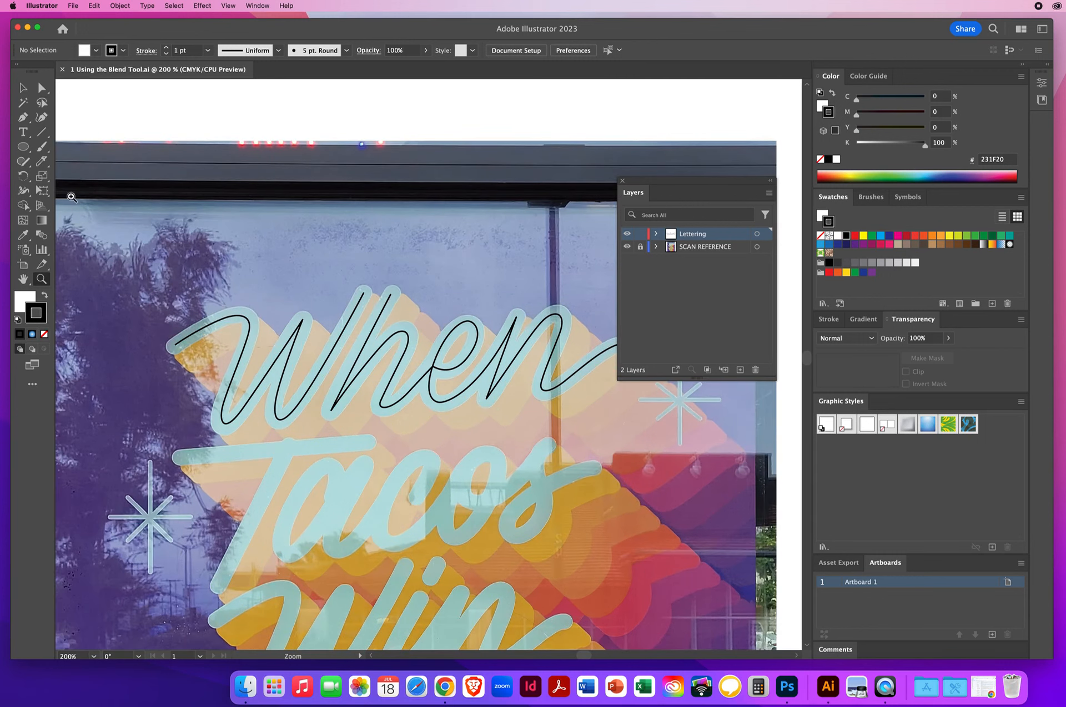
pyautogui.moveTo(171, 333); pyautogui.dragTo(233, 389)
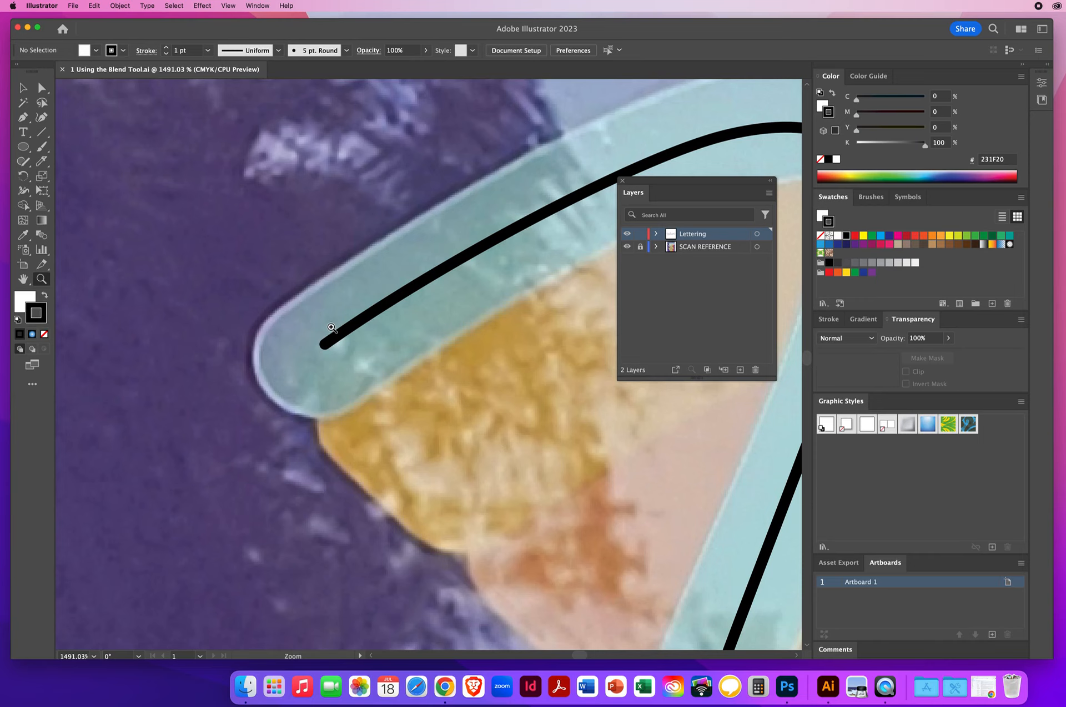
pyautogui.press('space')
pyautogui.moveTo(666, 416); pyautogui.dragTo(93, 445)
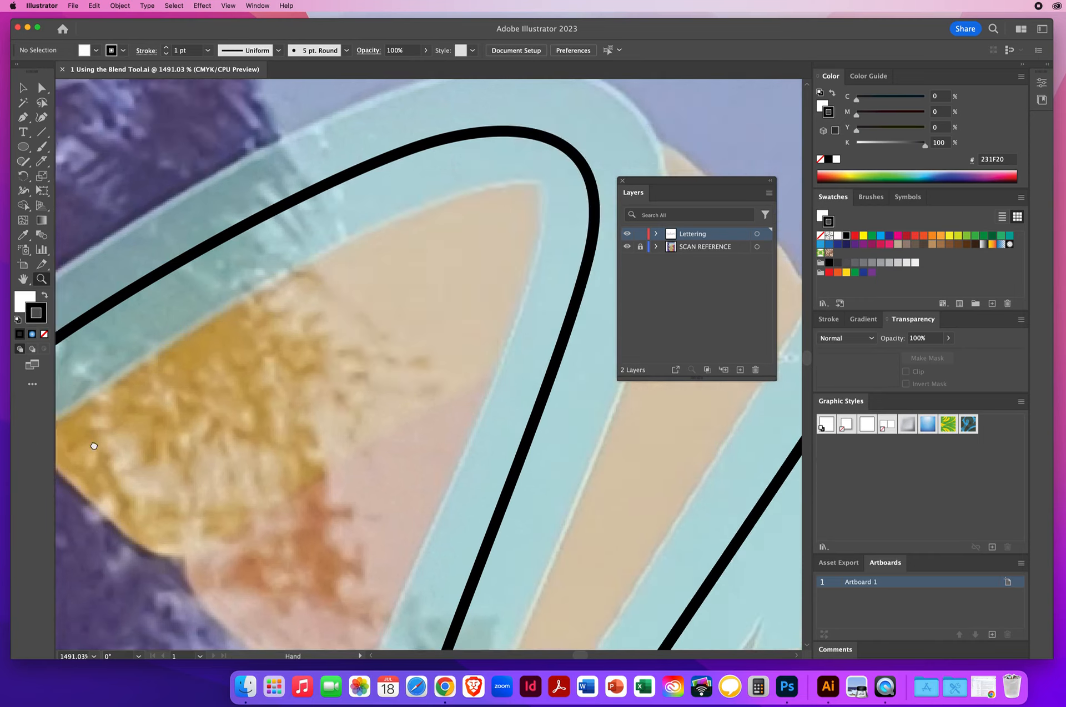
pyautogui.moveTo(520, 412); pyautogui.dragTo(250, 423)
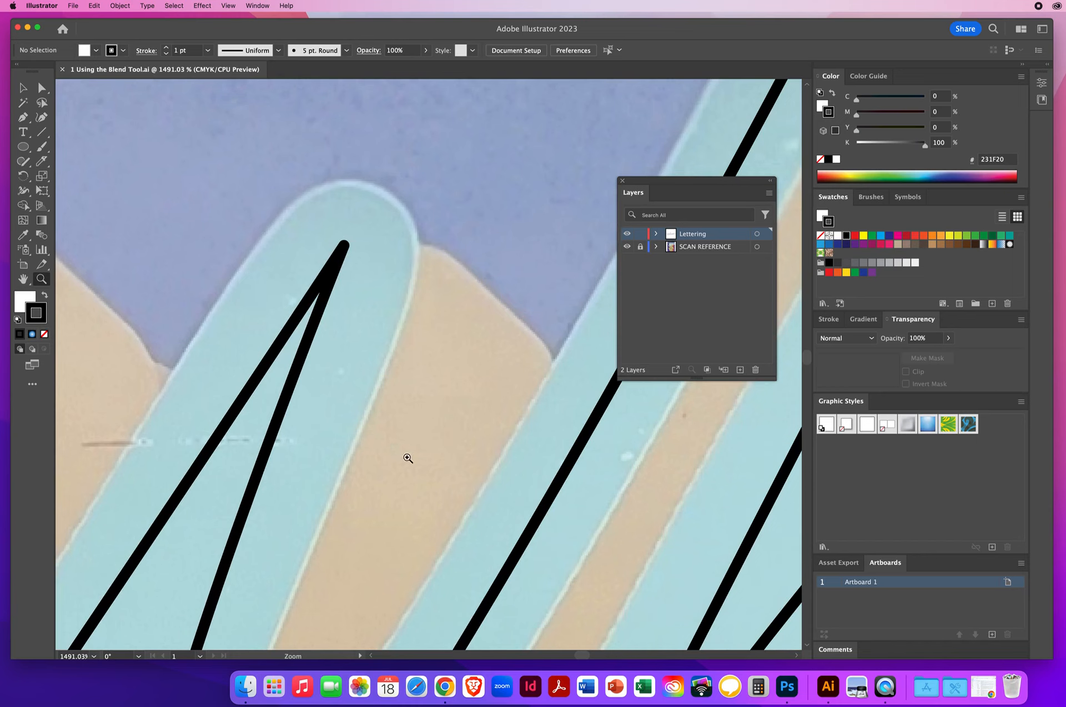
pyautogui.keyDown('alt'); pyautogui.click(508, 383); pyautogui.keyUp('alt')
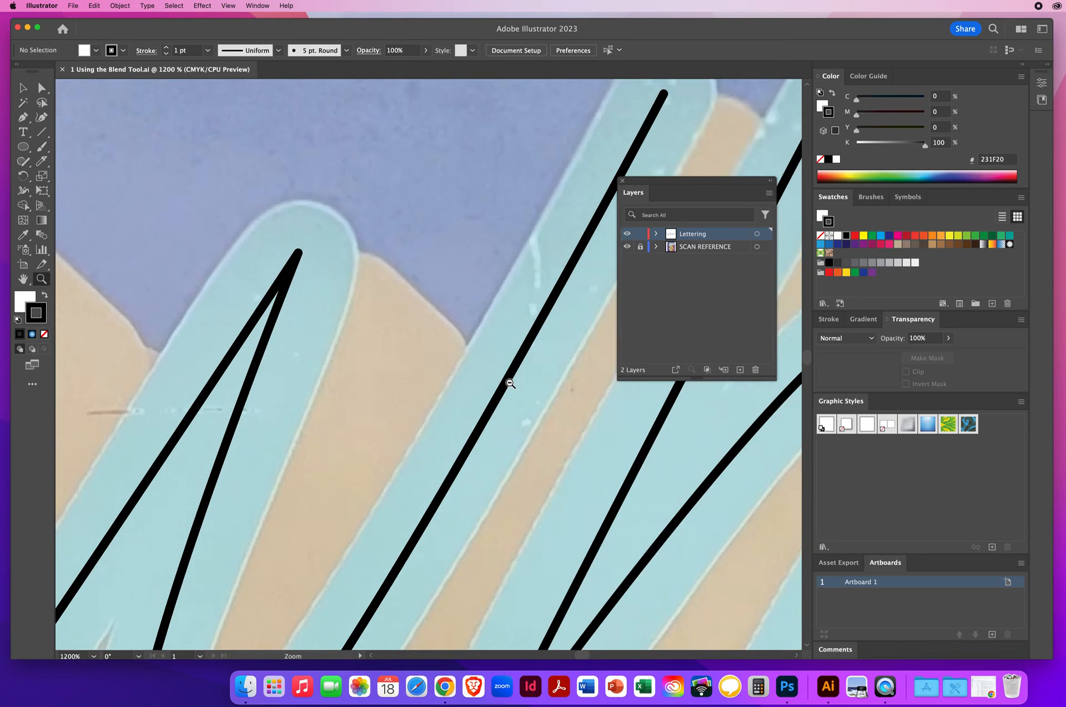
pyautogui.keyDown('alt'); pyautogui.click(510, 383); pyautogui.keyUp('alt')
pyautogui.keyDown('alt'); pyautogui.click(440, 399); pyautogui.keyUp('alt')
pyautogui.keyDown('alt'); pyautogui.click(439, 399); pyautogui.keyUp('alt')
pyautogui.keyDown('alt'); pyautogui.click(439, 399); pyautogui.keyUp('alt')
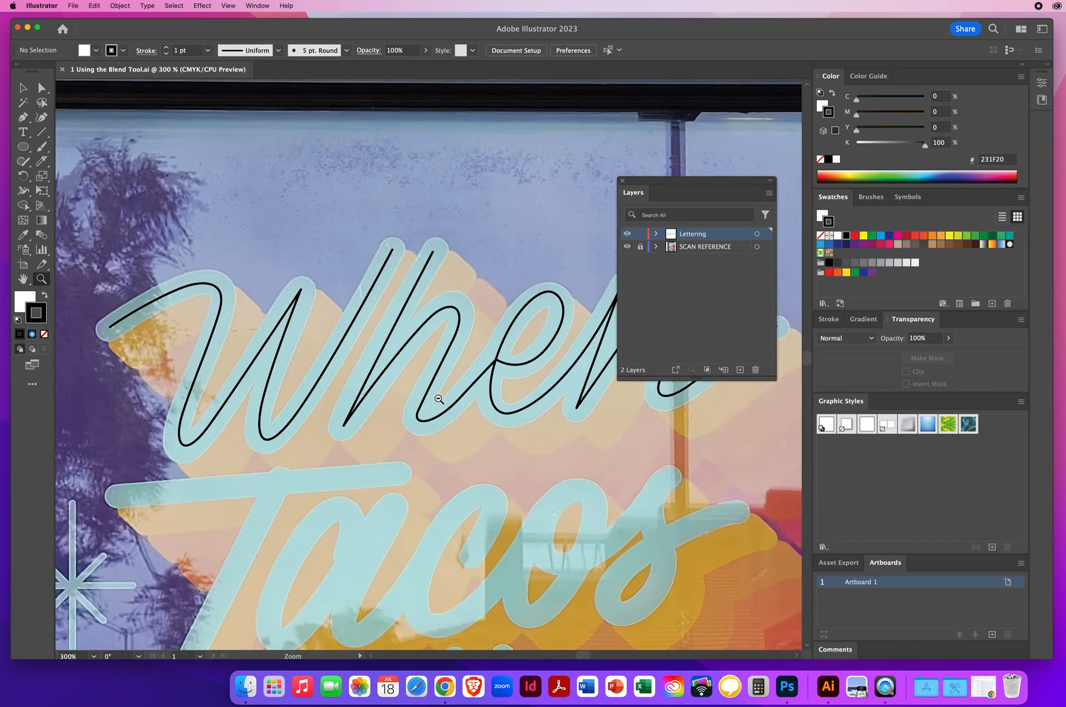
pyautogui.keyDown('alt'); pyautogui.click(439, 399); pyautogui.keyUp('alt')
pyautogui.keyDown('alt'); pyautogui.click(439, 399); pyautogui.keyUp('alt')
pyautogui.keyDown('alt'); pyautogui.click(439, 399); pyautogui.keyUp('alt')
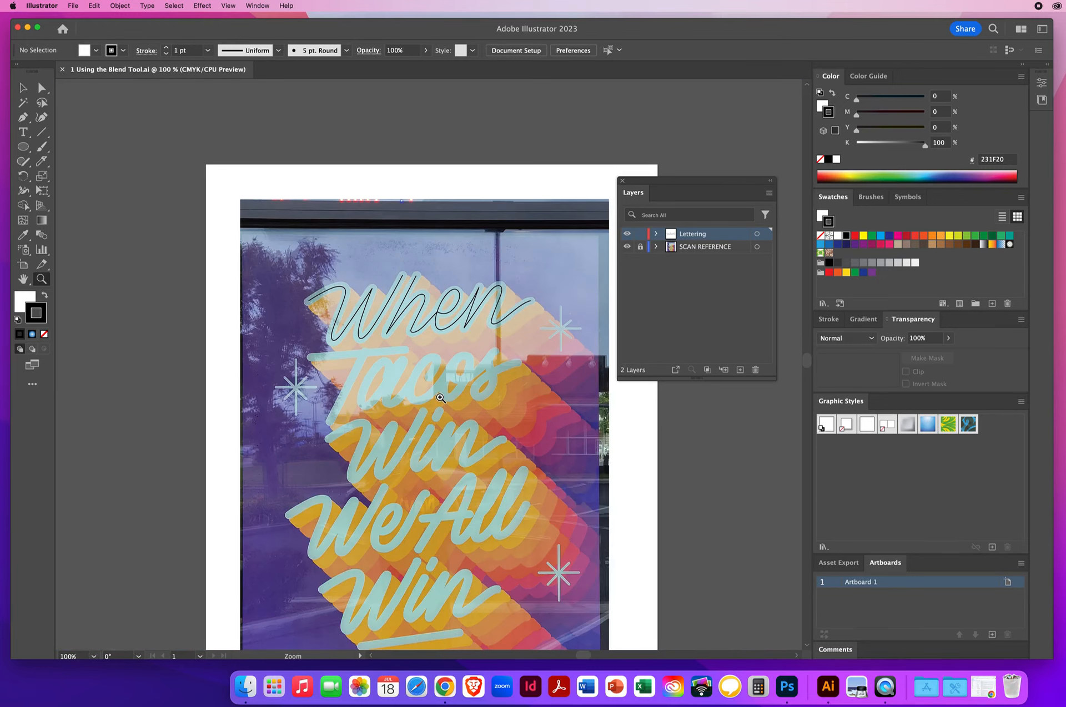
# Select the 'When' lettering path and inspect its stroke options, then deselect it
pyautogui.click(23, 88)
pyautogui.click(371, 295)
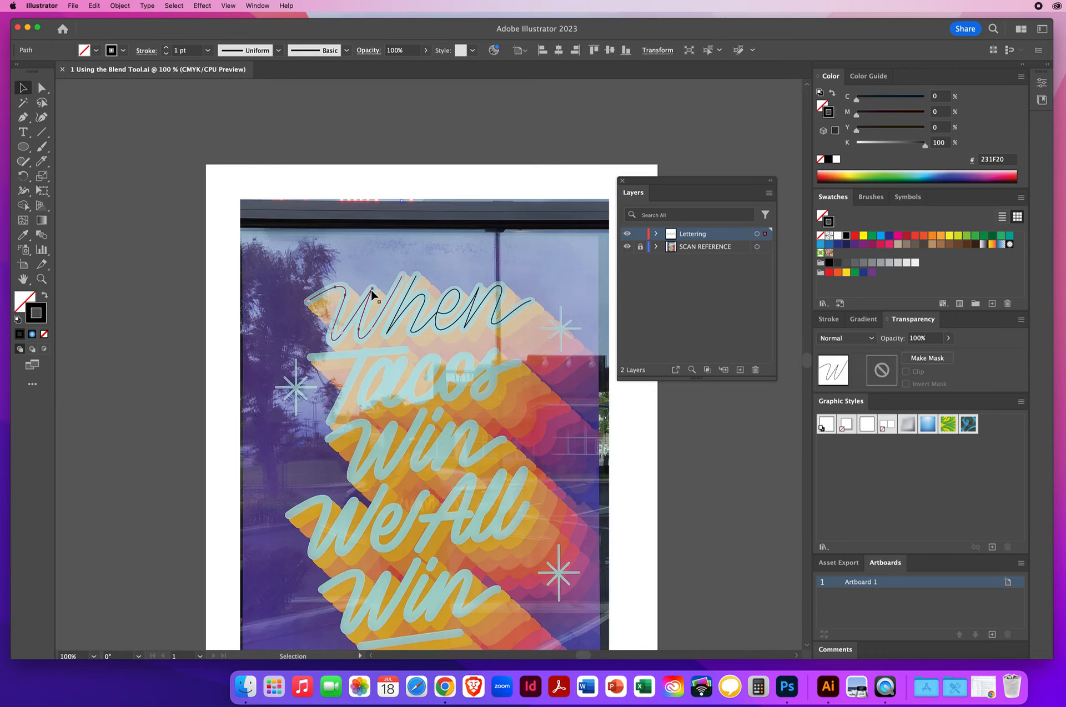
pyautogui.click(147, 51)
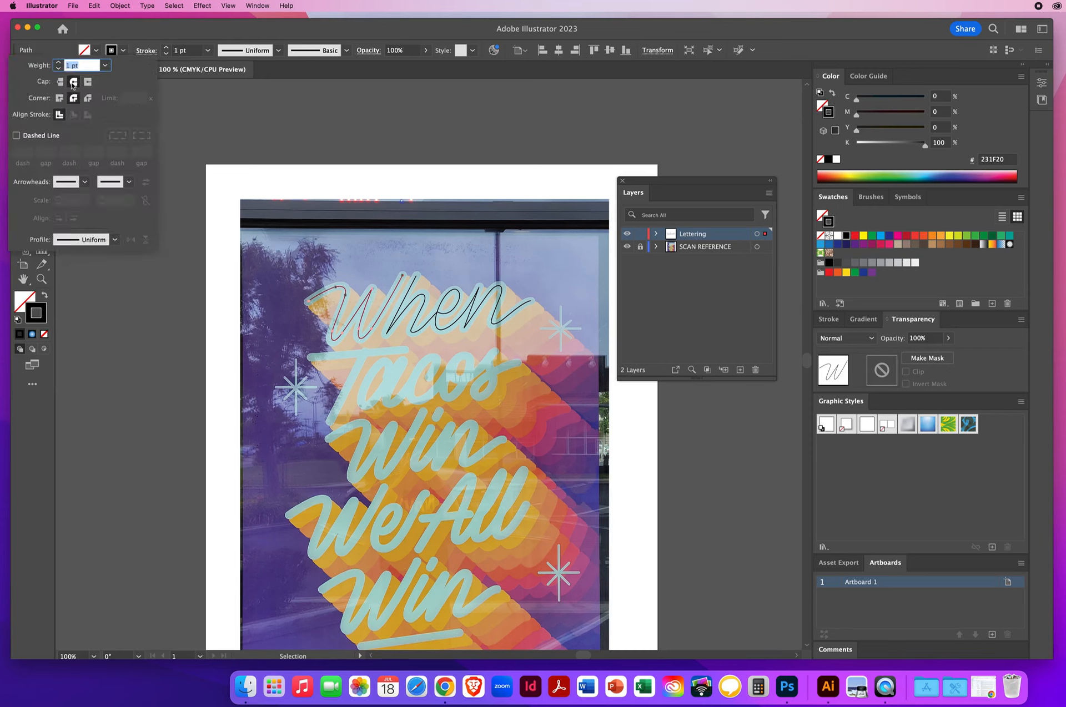
pyautogui.click(242, 131)
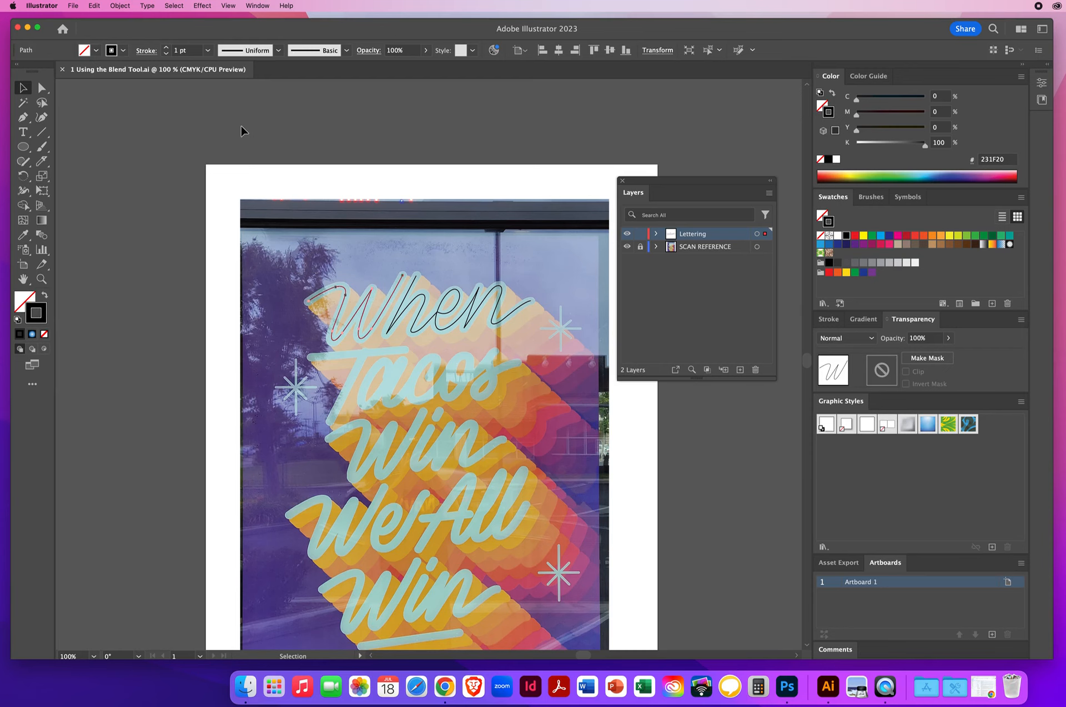
pyautogui.click(242, 131)
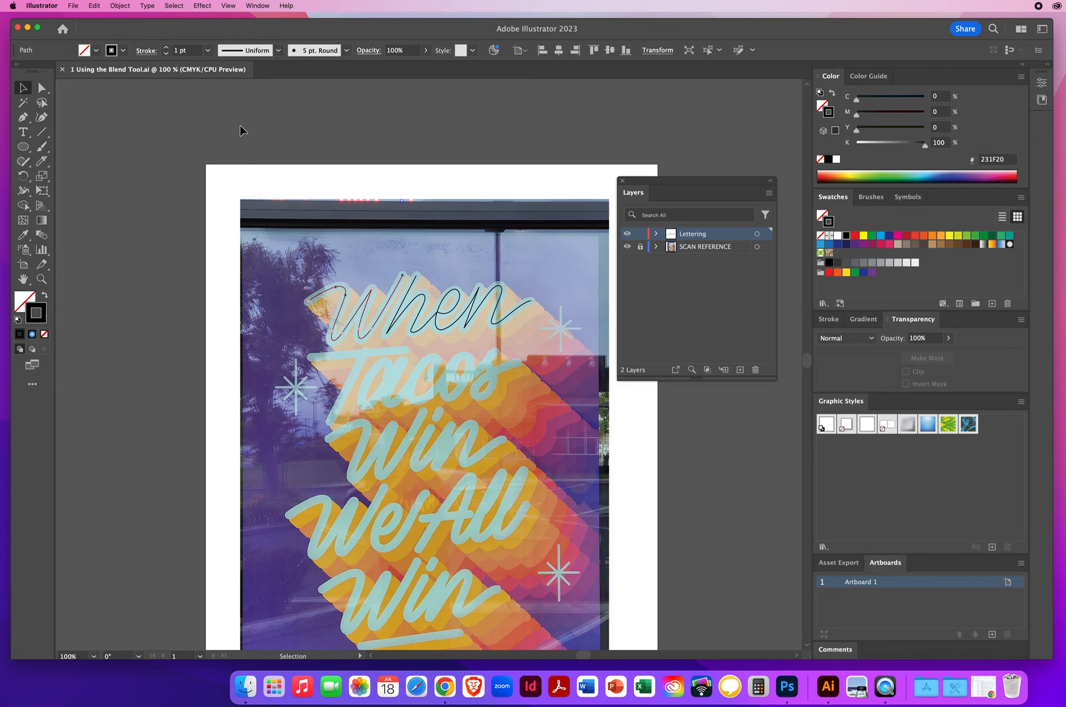
# Move the Layers panel aside and draw a straight Pen-tool path along the crossbar of the 'T' in 'Tacos'
pyautogui.click(41, 279)
pyautogui.click(451, 387)
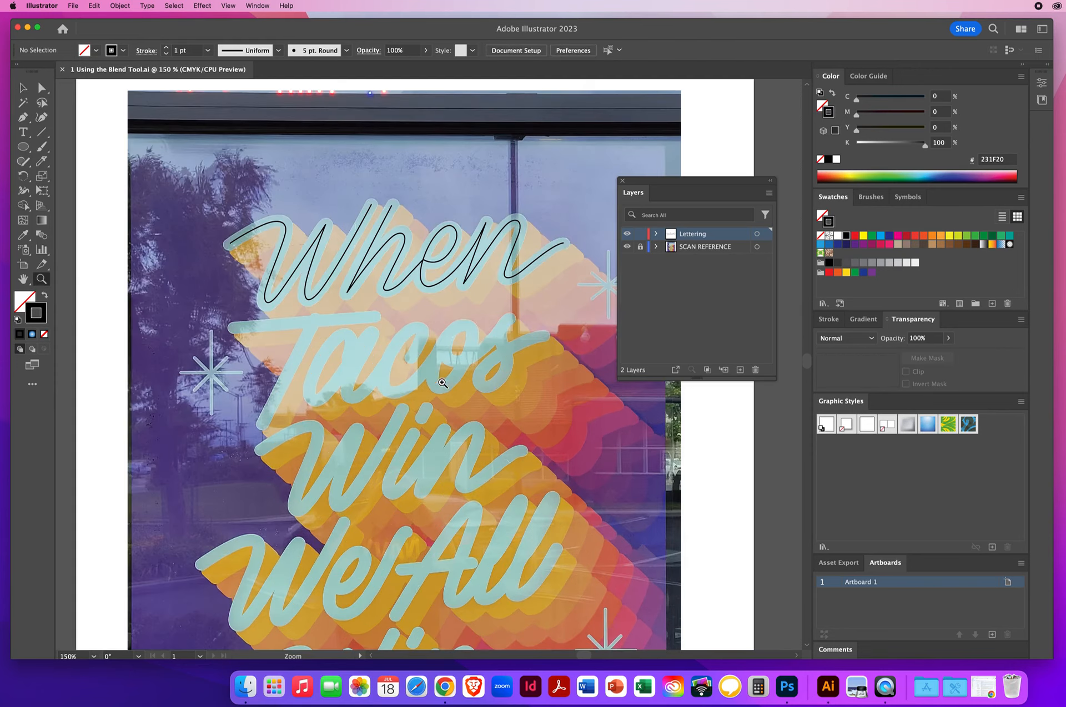
pyautogui.moveTo(451, 386); pyautogui.dragTo(402, 341)
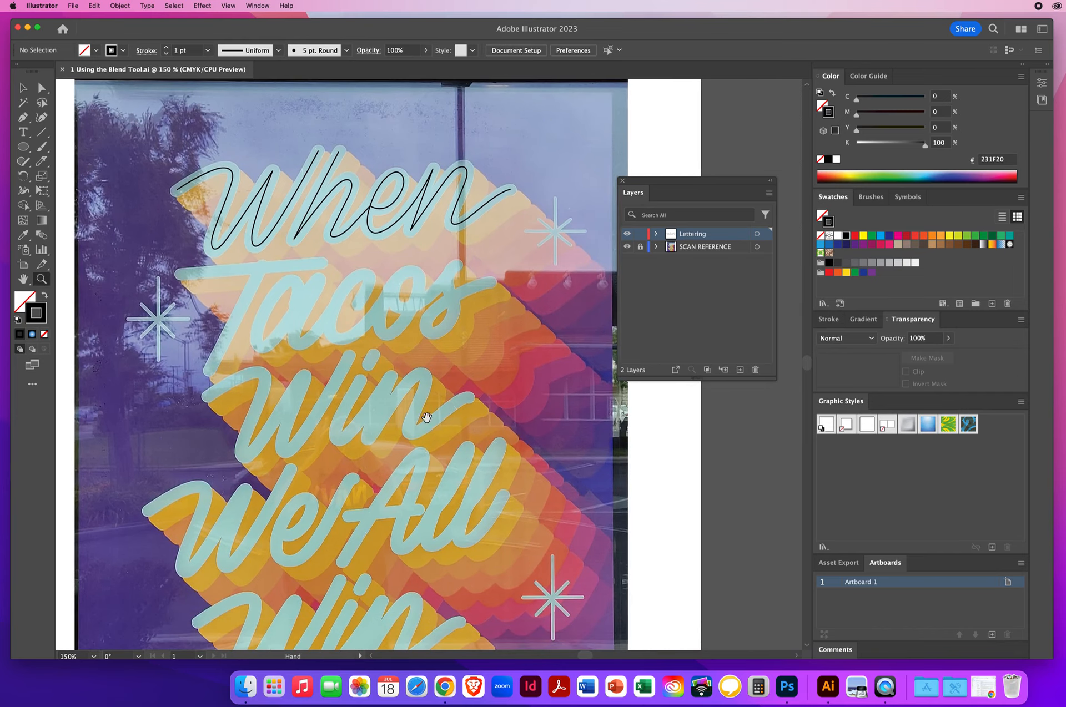
pyautogui.moveTo(426, 415); pyautogui.dragTo(374, 425)
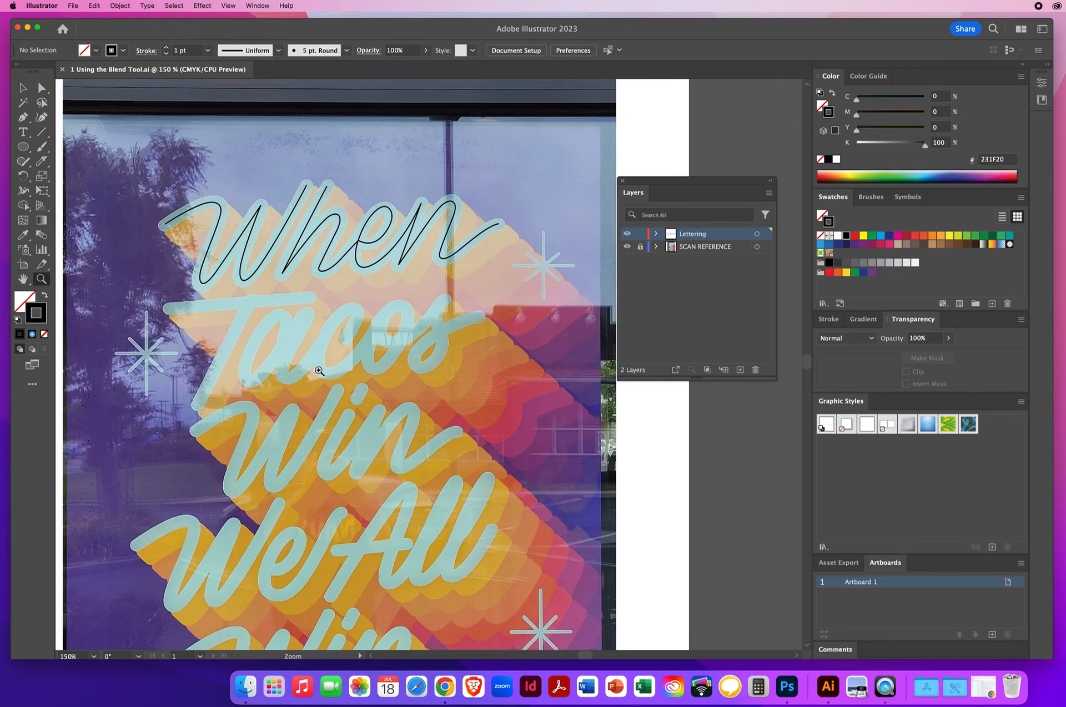
pyautogui.press('super+equal')
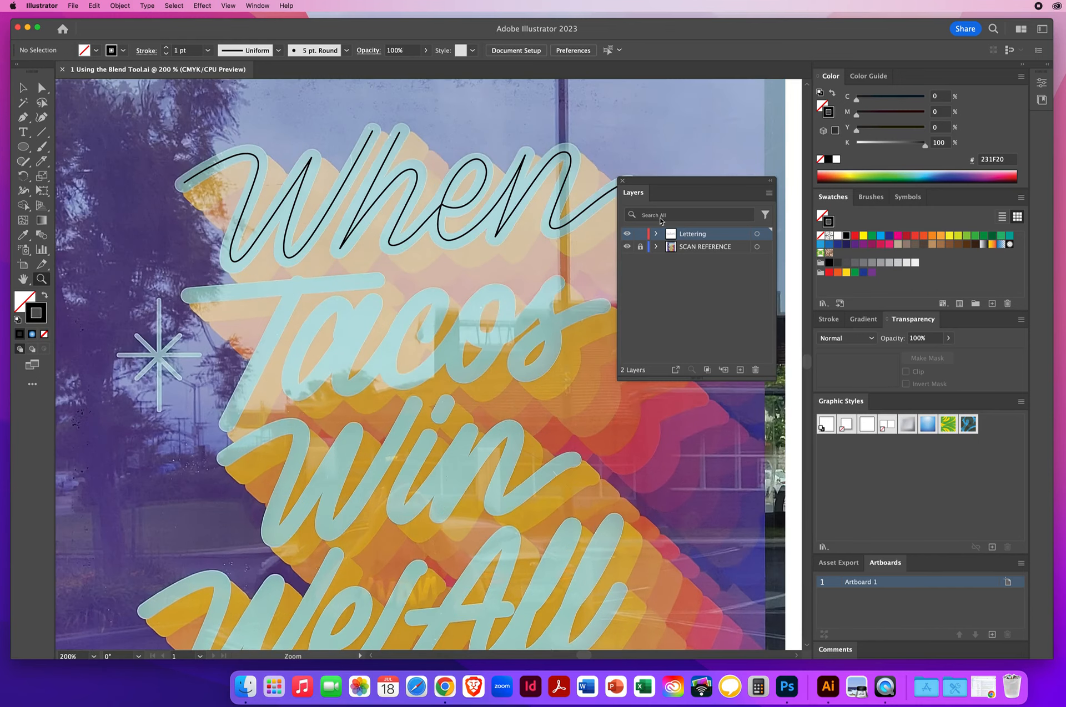
pyautogui.moveTo(641, 183); pyautogui.dragTo(683, 163)
pyautogui.click(23, 117)
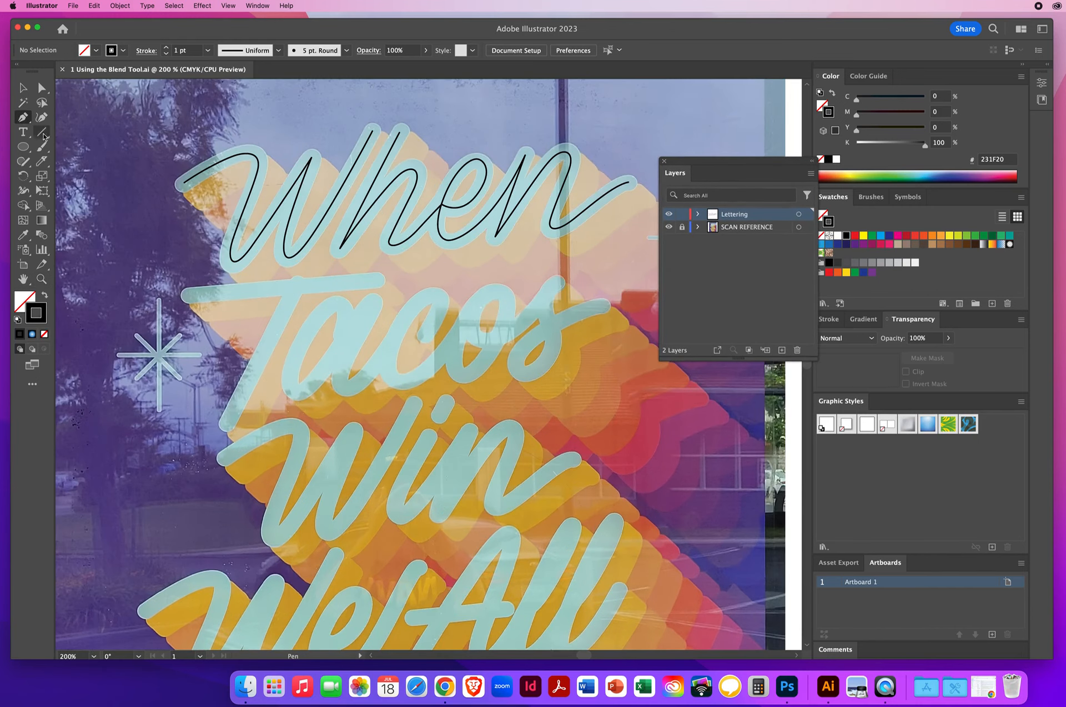
pyautogui.click(188, 296)
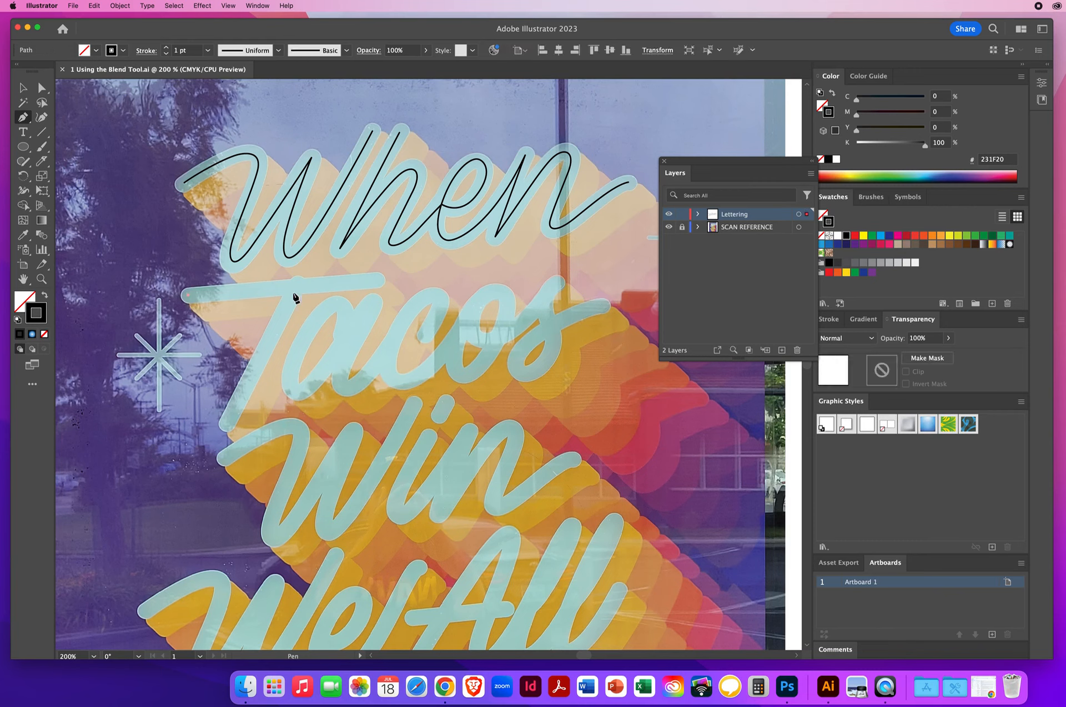
pyautogui.click(377, 280)
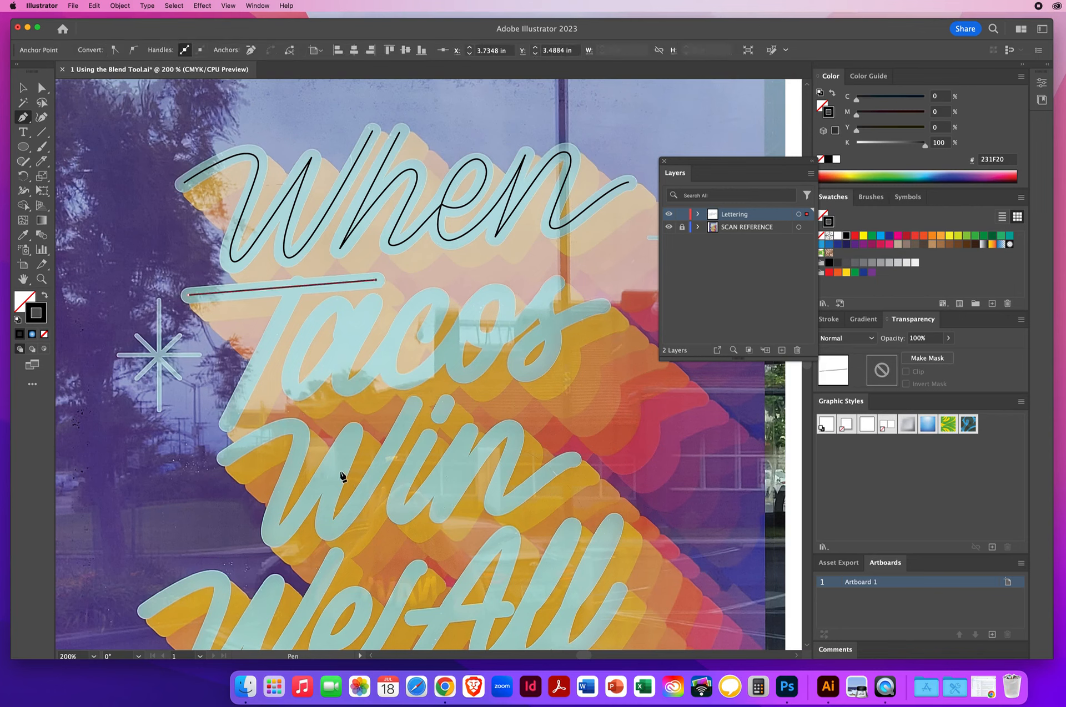
# Try stroke weights of 4, 10 and 6 pt on the crossbar path, then set it back to 1 pt and deselect
pyautogui.click(23, 87)
pyautogui.click(270, 296)
pyautogui.click(181, 50)
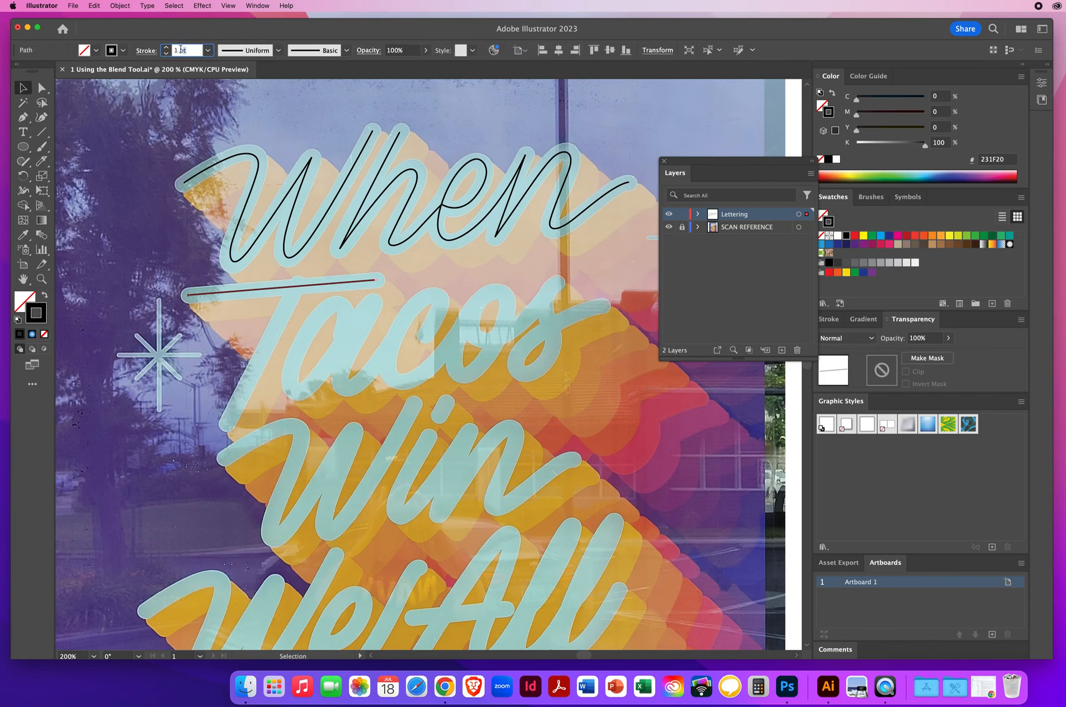
pyautogui.click(167, 48)
pyautogui.click(166, 49)
pyautogui.click(166, 48)
pyautogui.click(166, 48)
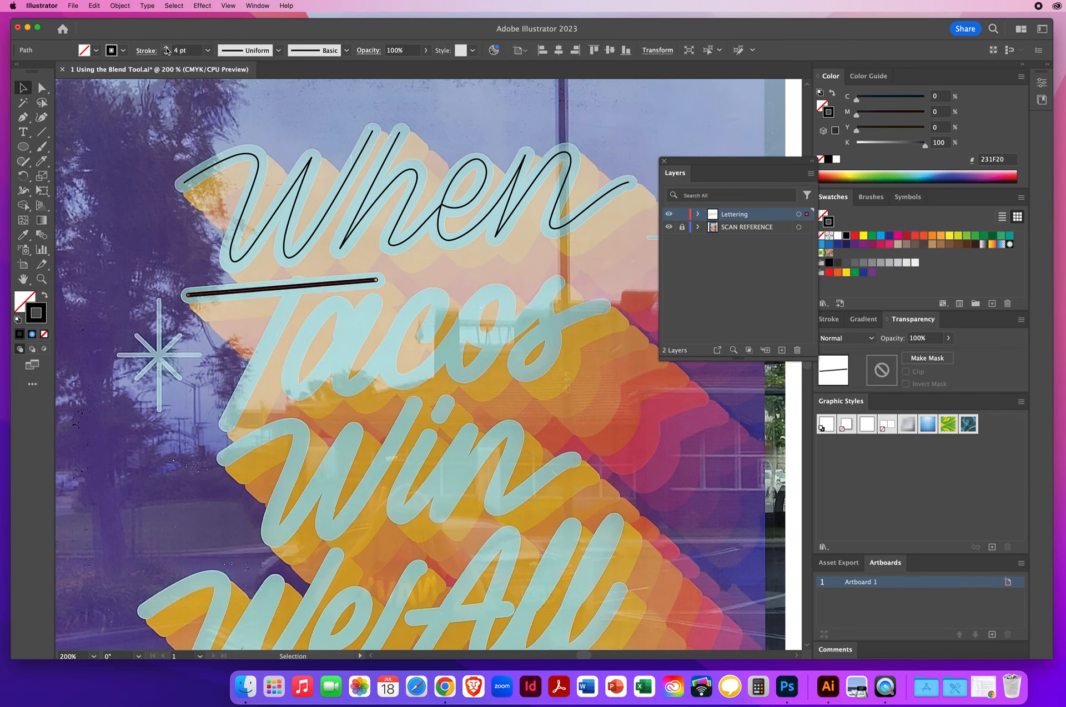
pyautogui.click(167, 48)
pyautogui.click(166, 48)
pyautogui.click(167, 48)
pyautogui.click(167, 49)
pyautogui.click(166, 48)
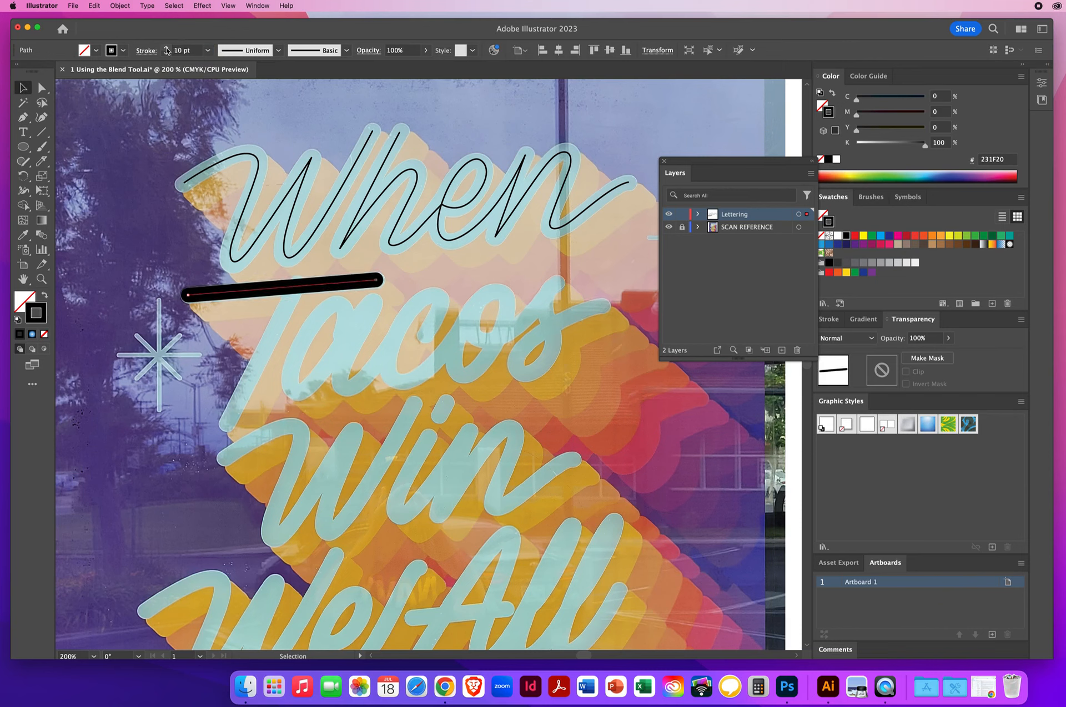
pyautogui.click(167, 54)
pyautogui.click(167, 54)
pyautogui.click(167, 53)
pyautogui.click(167, 54)
pyautogui.click(167, 54)
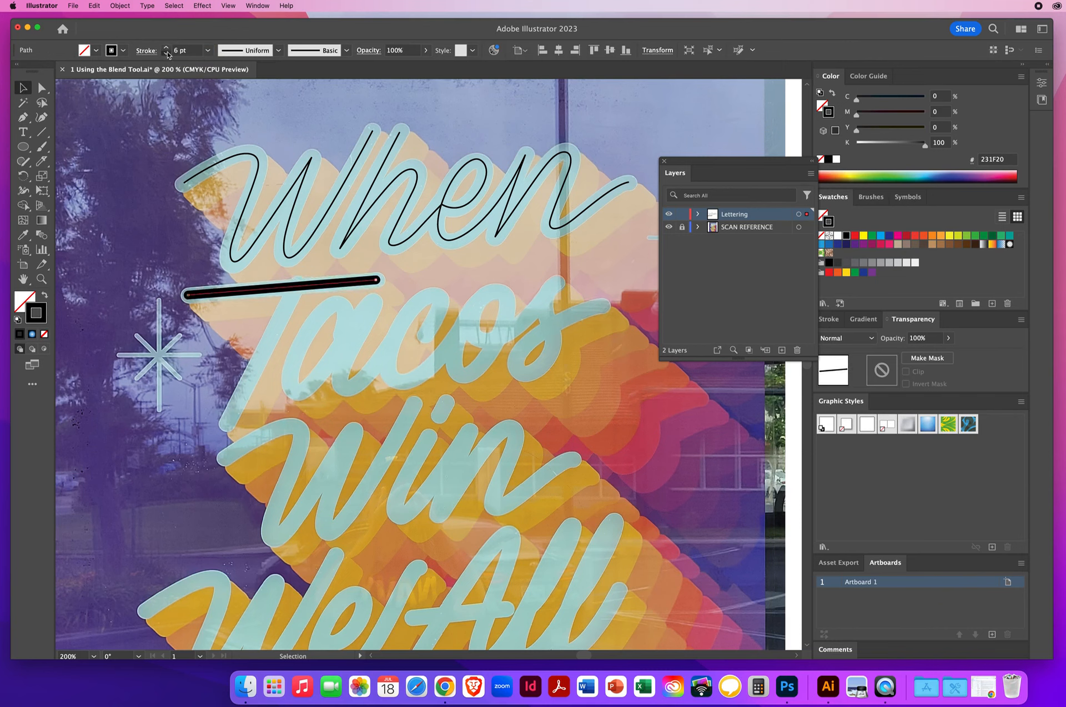
pyautogui.click(167, 54)
pyautogui.click(167, 54)
pyautogui.click(167, 54)
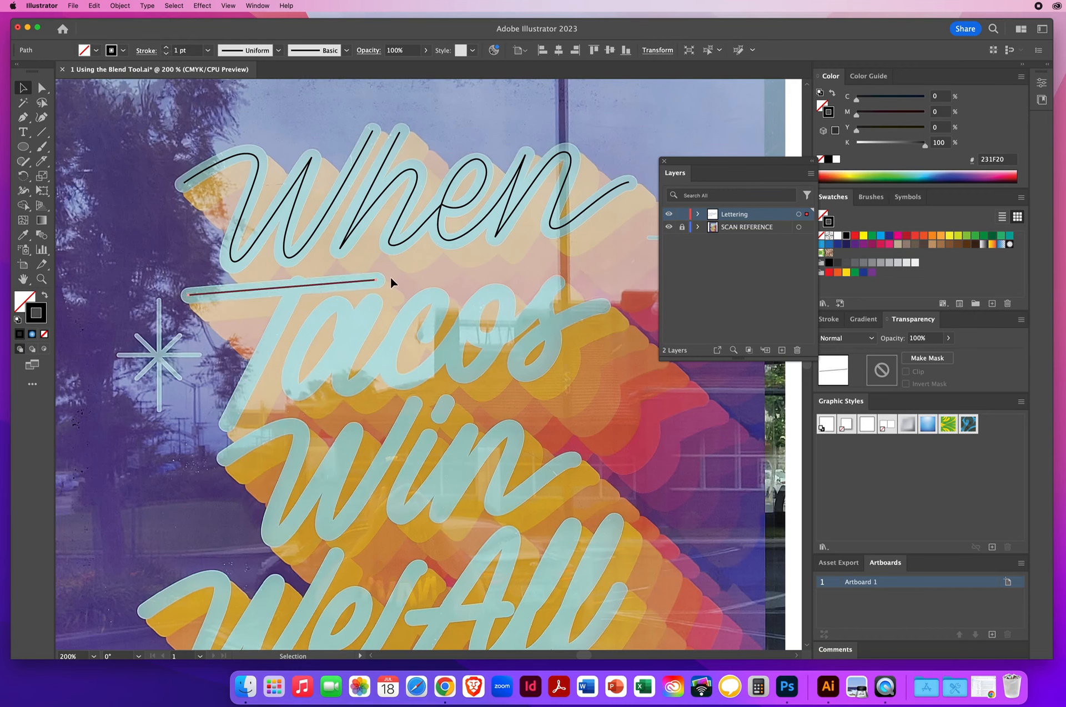
pyautogui.click(136, 259)
# Draw the stem of the 'T' as a straight Pen path running down-left from the crossbar
pyautogui.click(22, 117)
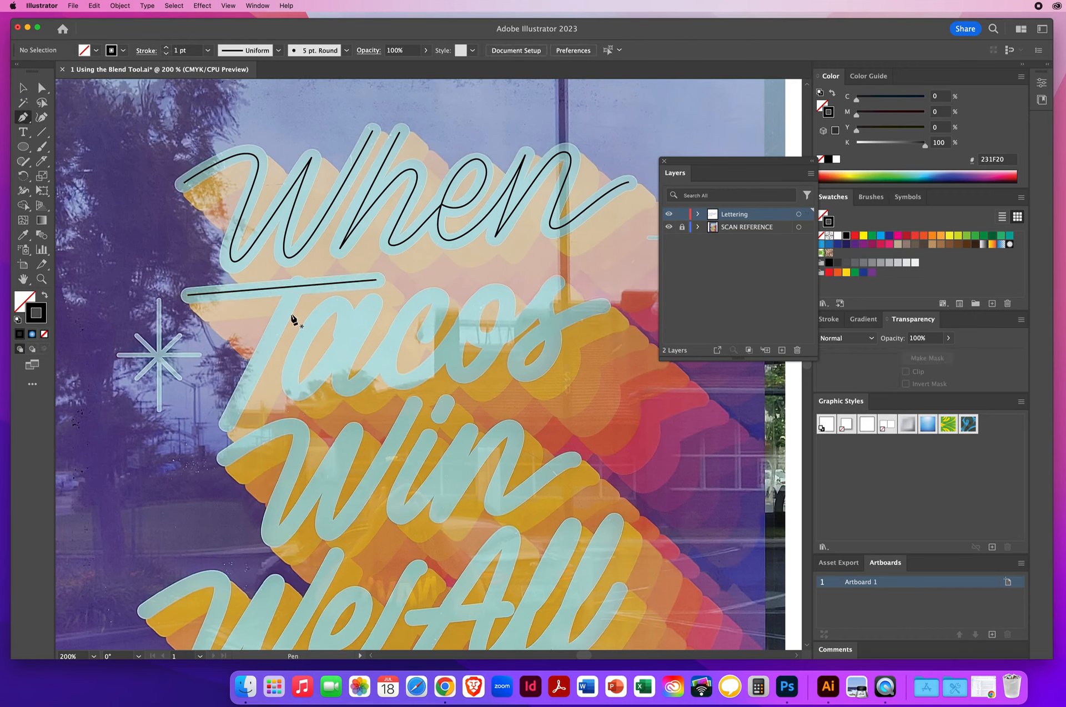
pyautogui.press('a')
pyautogui.press('p')
pyautogui.click(297, 285)
pyautogui.click(229, 424)
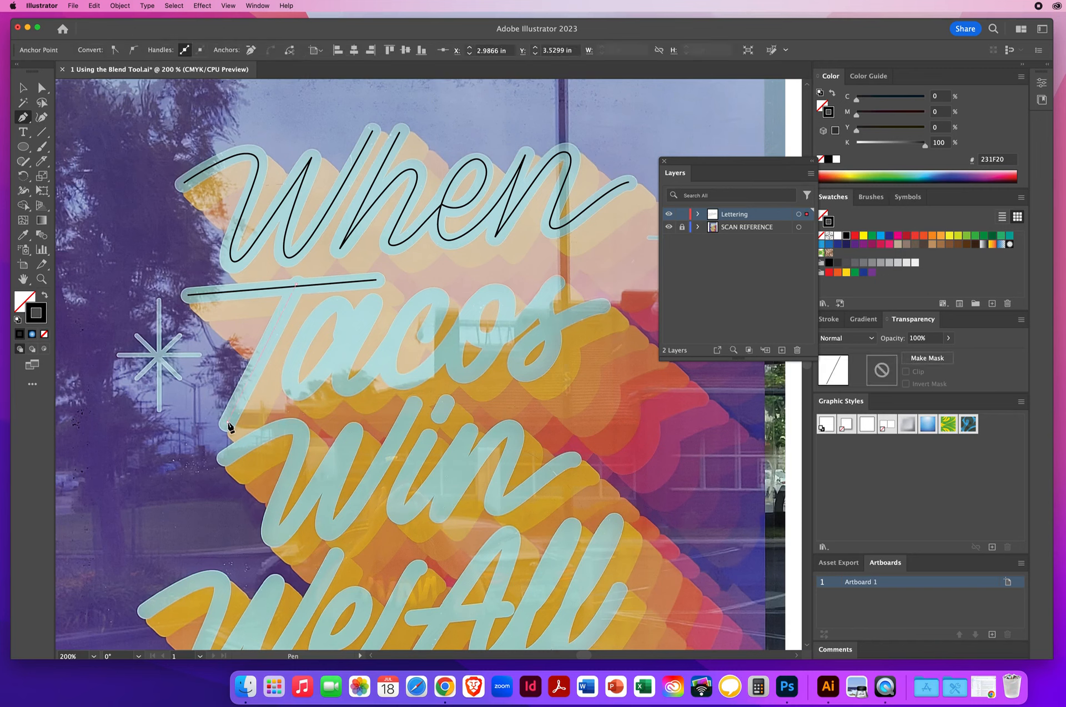
pyautogui.keyDown('super'); pyautogui.click(314, 324); pyautogui.keyUp('super')
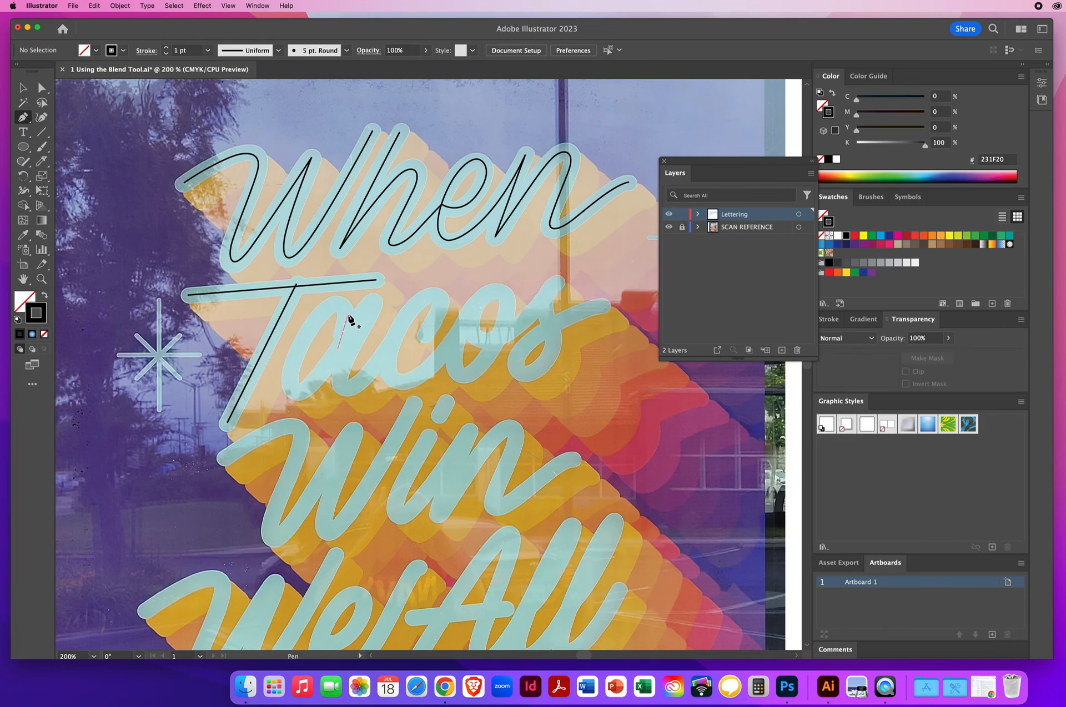
# Trace the 'a' of 'Tacos' with a curved Pen-tool path
pyautogui.moveTo(343, 331); pyautogui.dragTo(347, 315)
pyautogui.click(331, 301)
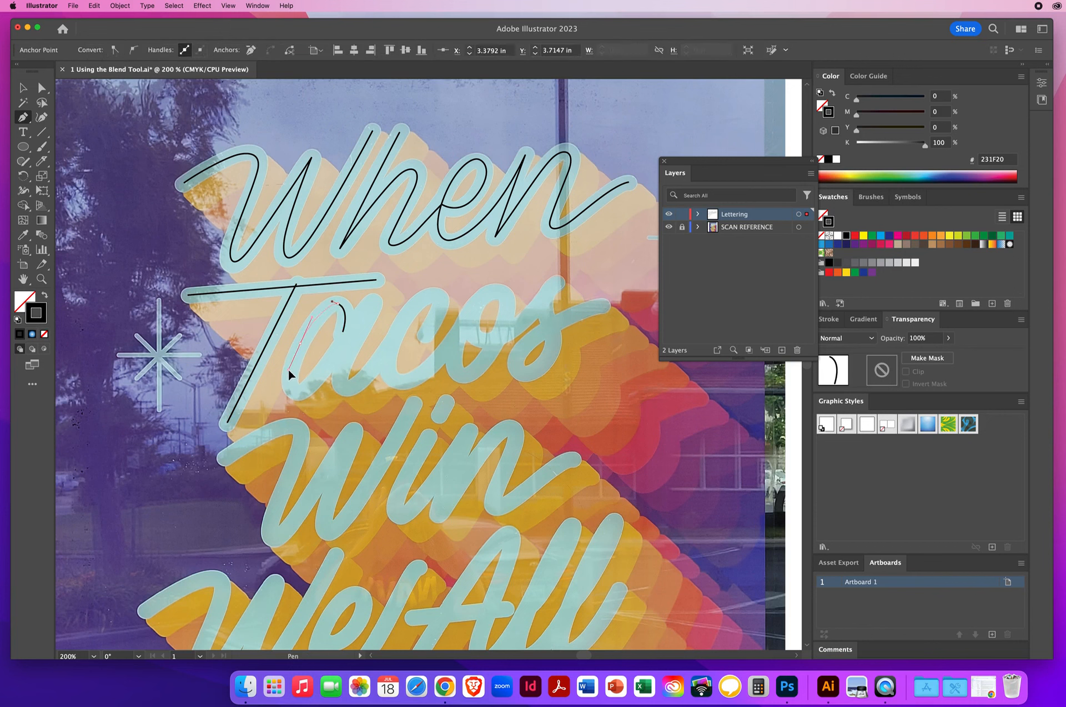
pyautogui.moveTo(288, 367); pyautogui.dragTo(305, 397)
pyautogui.click(371, 307)
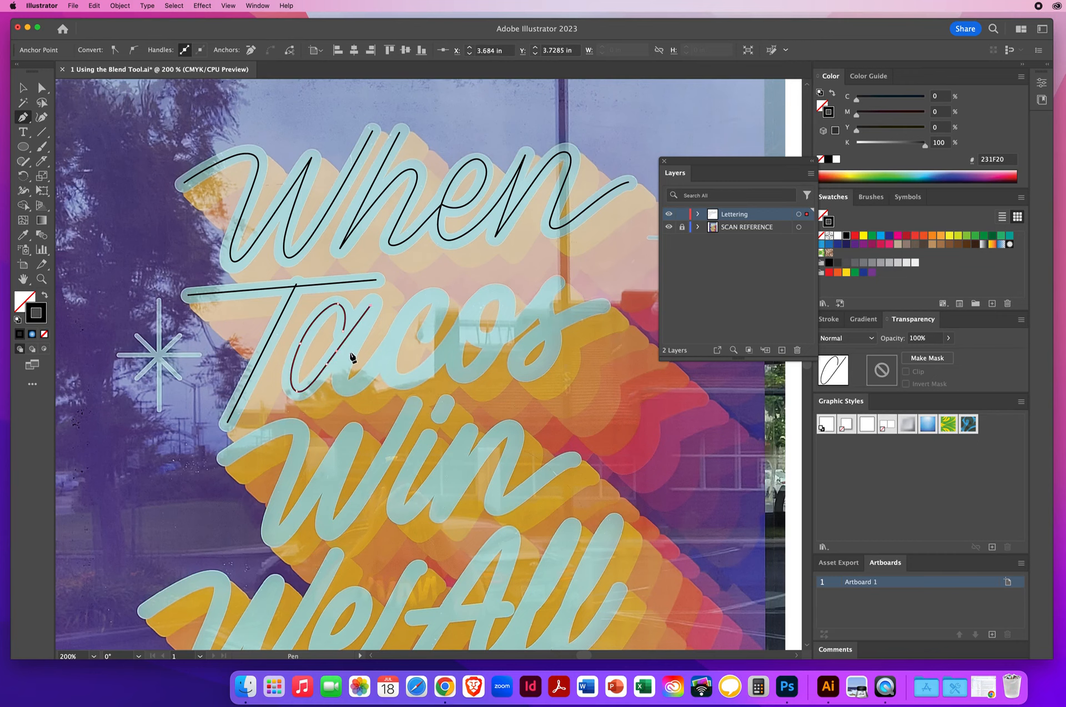
pyautogui.moveTo(343, 362); pyautogui.dragTo(337, 376)
pyautogui.click(351, 391)
pyautogui.click(410, 309)
pyautogui.keyDown('super'); pyautogui.click(471, 507); pyautogui.keyUp('super')
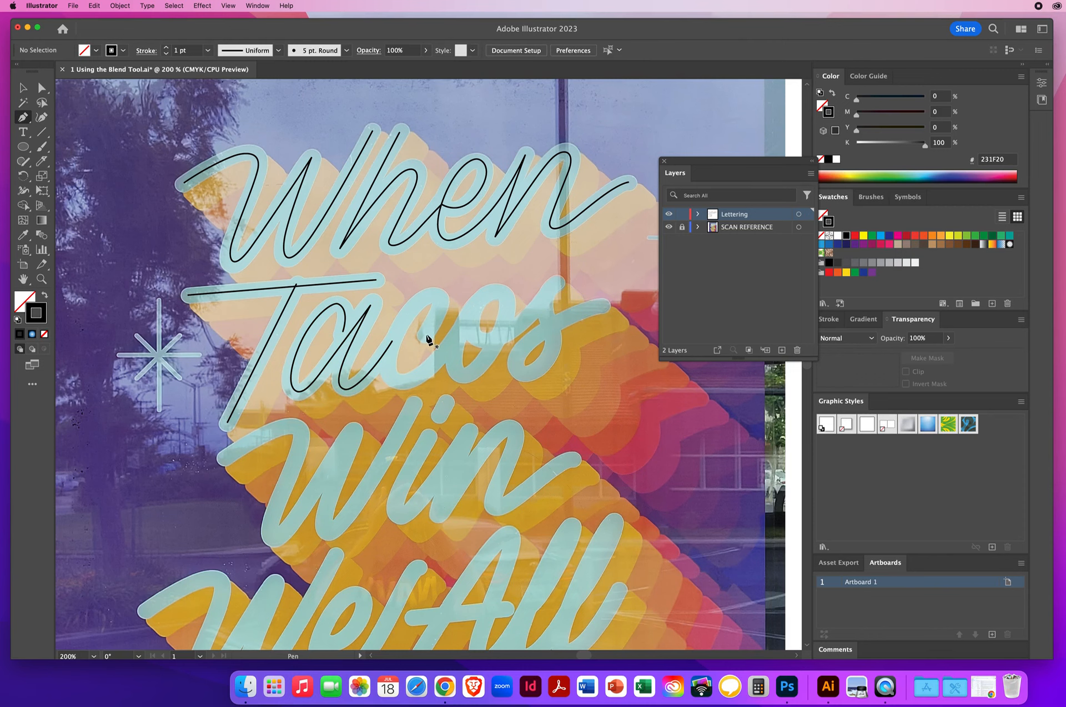
# Trace the 'c' and 's' of 'Tacos' as one connected curved Pen-tool path
pyautogui.moveTo(437, 329); pyautogui.dragTo(436, 322)
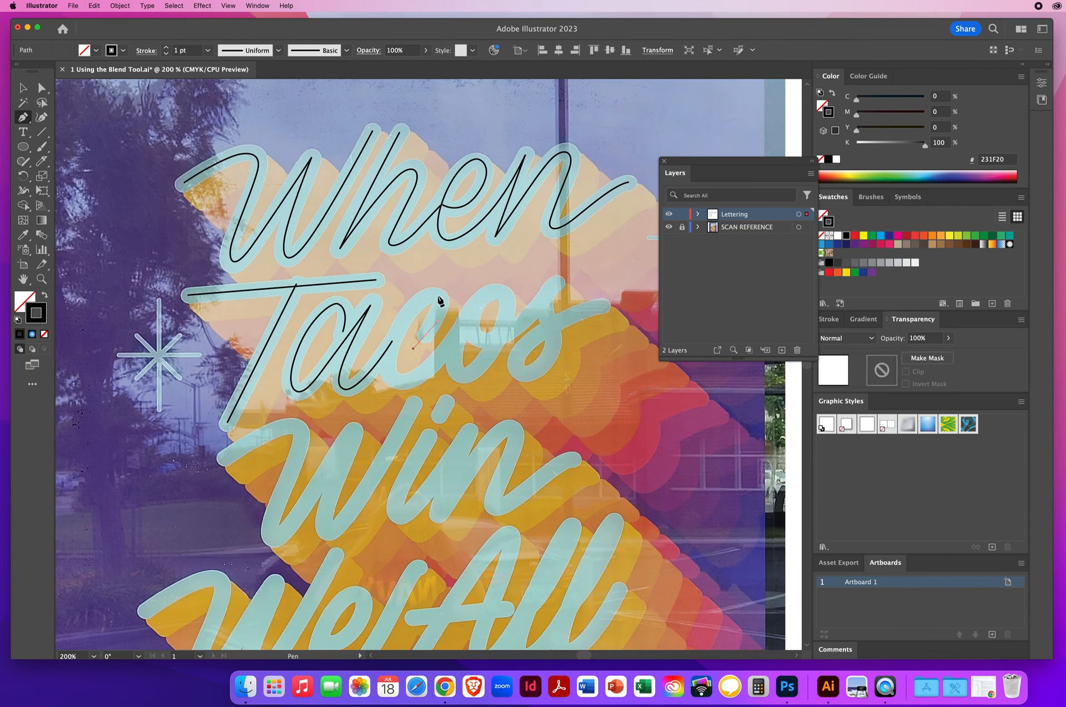
pyautogui.click(434, 292)
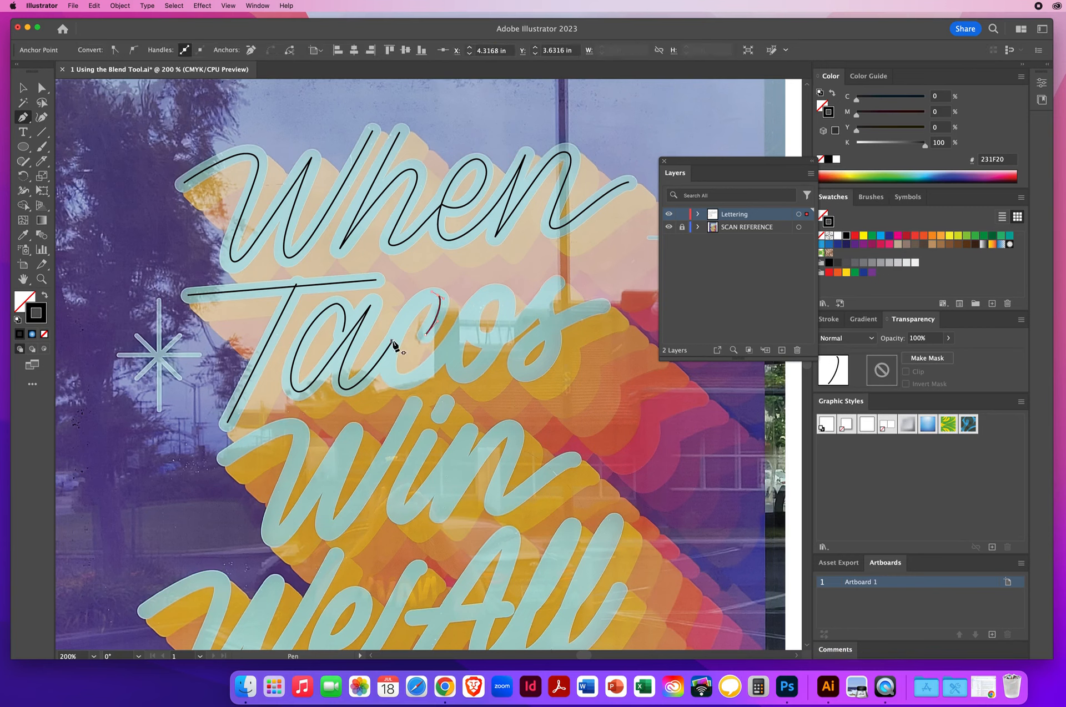
pyautogui.click(390, 340)
pyautogui.moveTo(390, 340); pyautogui.dragTo(418, 388)
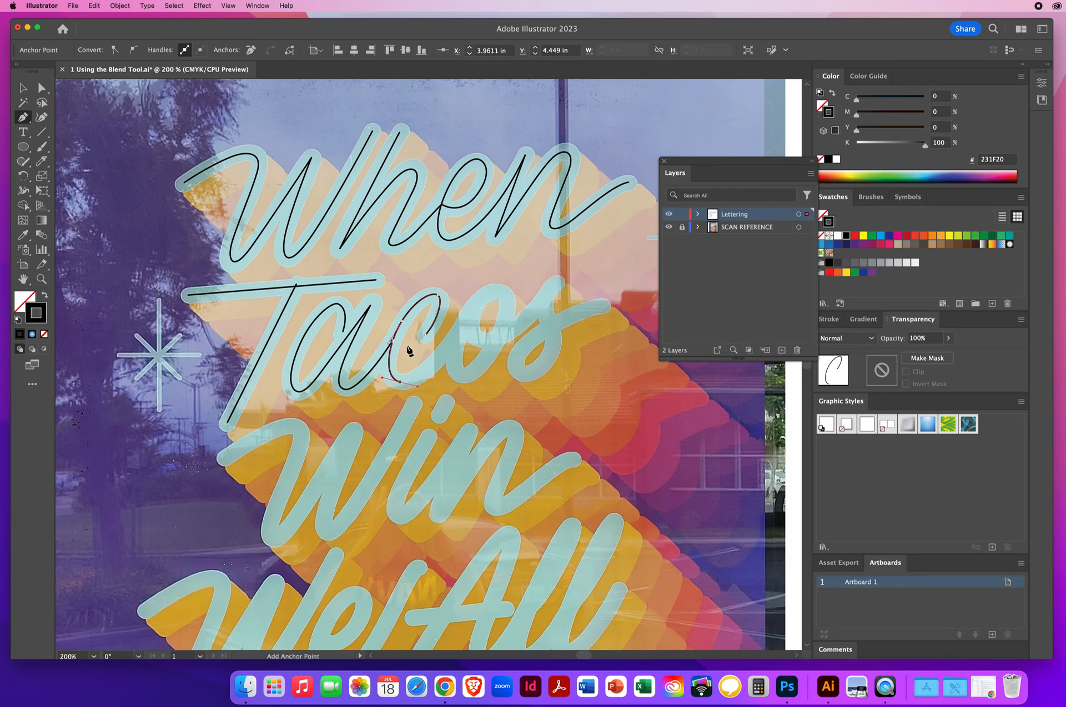
pyautogui.moveTo(463, 327); pyautogui.dragTo(479, 303)
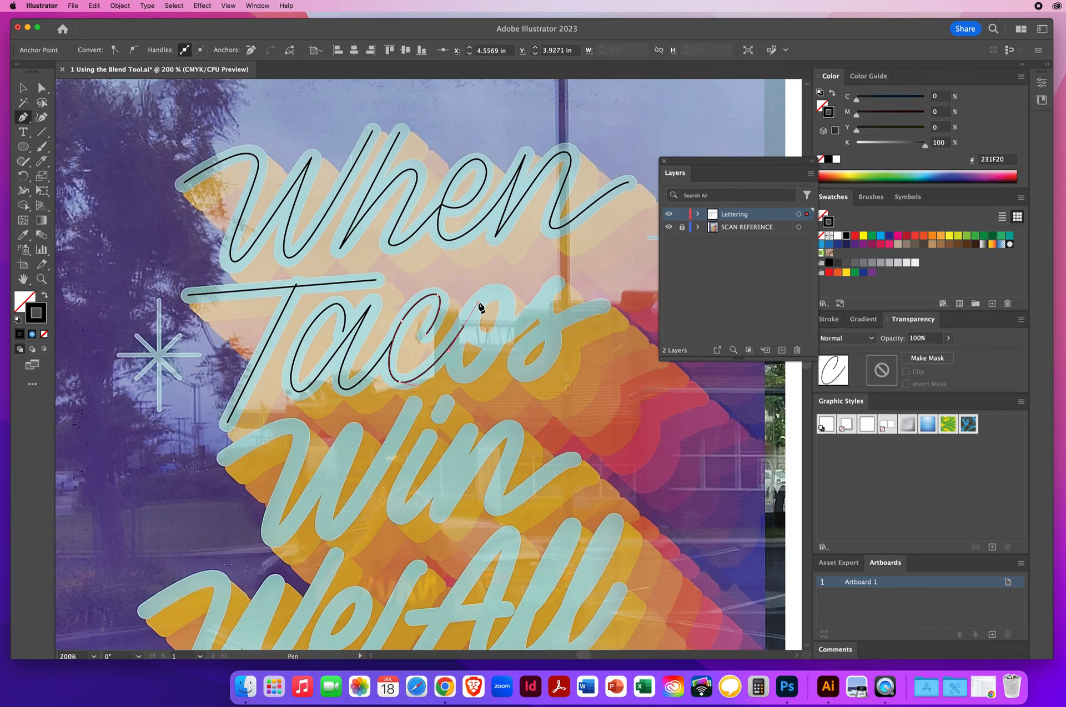
pyautogui.click(464, 327)
pyautogui.click(497, 338)
pyautogui.moveTo(517, 335); pyautogui.dragTo(548, 288)
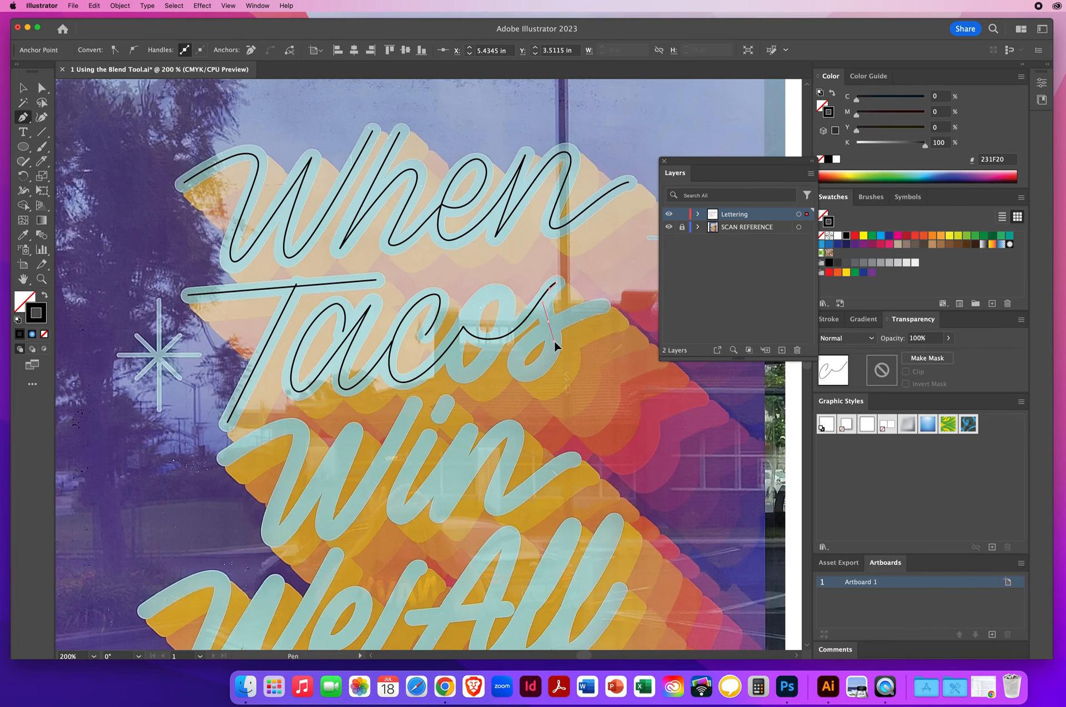
pyautogui.moveTo(554, 339)
pyautogui.mouseDown()
pyautogui.moveTo(539, 370)
pyautogui.moveTo(515, 367)
pyautogui.moveTo(564, 326)
pyautogui.mouseUp()
pyautogui.click(622, 300)
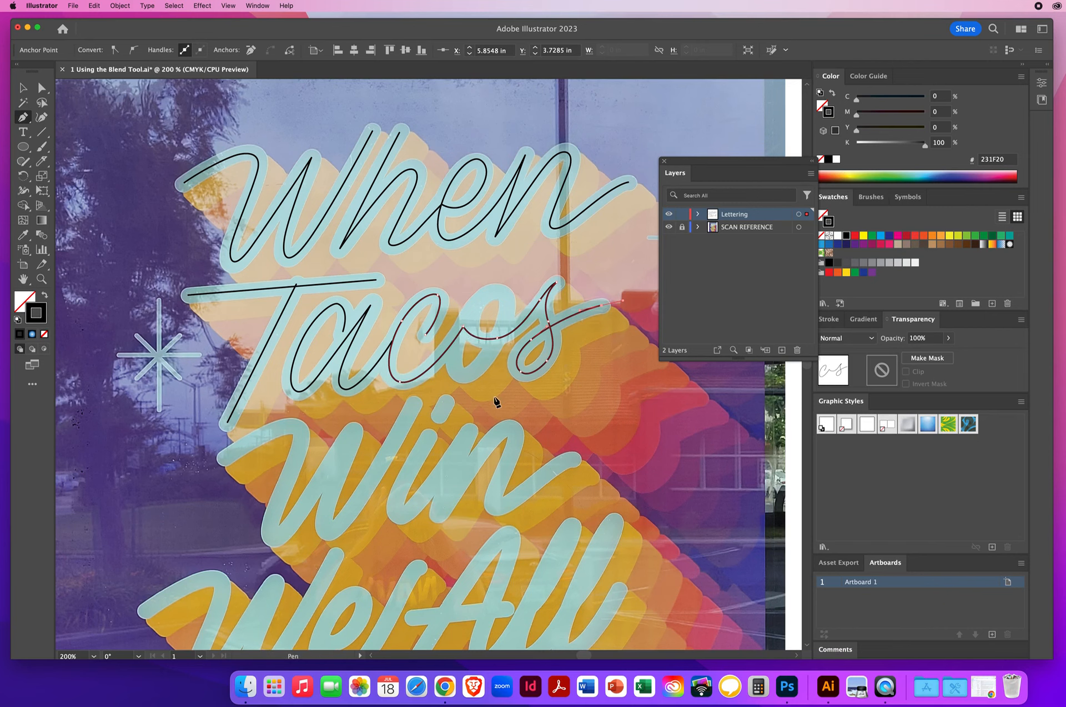
pyautogui.keyDown('super'); pyautogui.click(465, 285); pyautogui.keyUp('super')
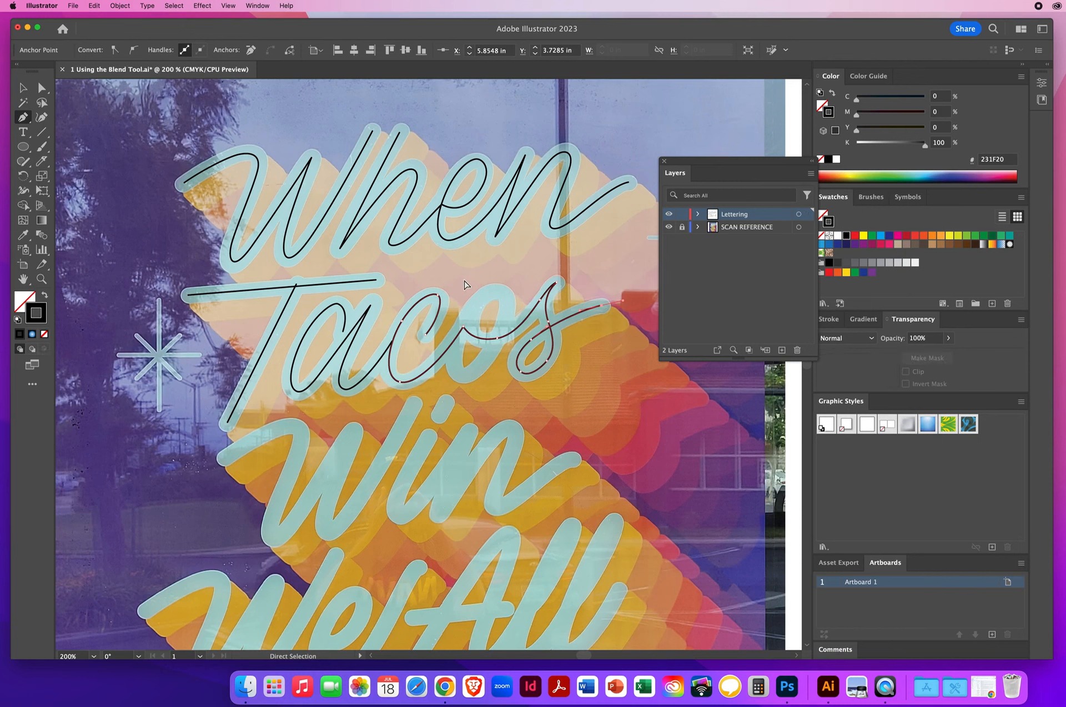
pyautogui.keyDown('super'); pyautogui.click(465, 284); pyautogui.keyUp('super')
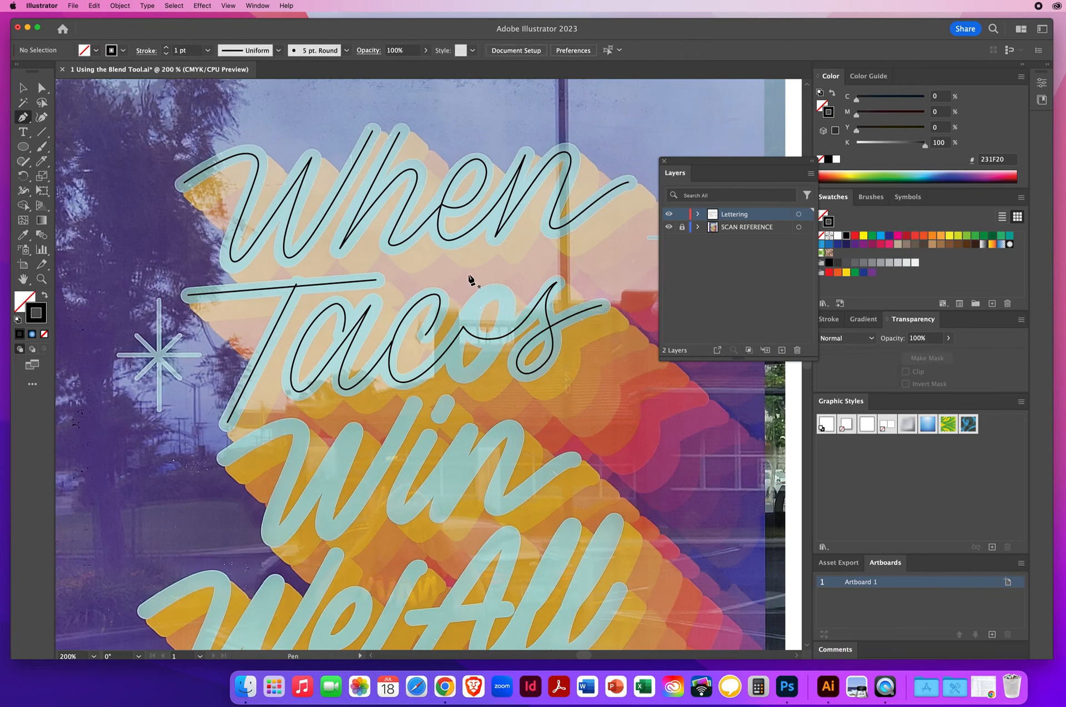
# Trace the 'o' of 'Tacos' as a curved Pen-tool loop
pyautogui.click(470, 309)
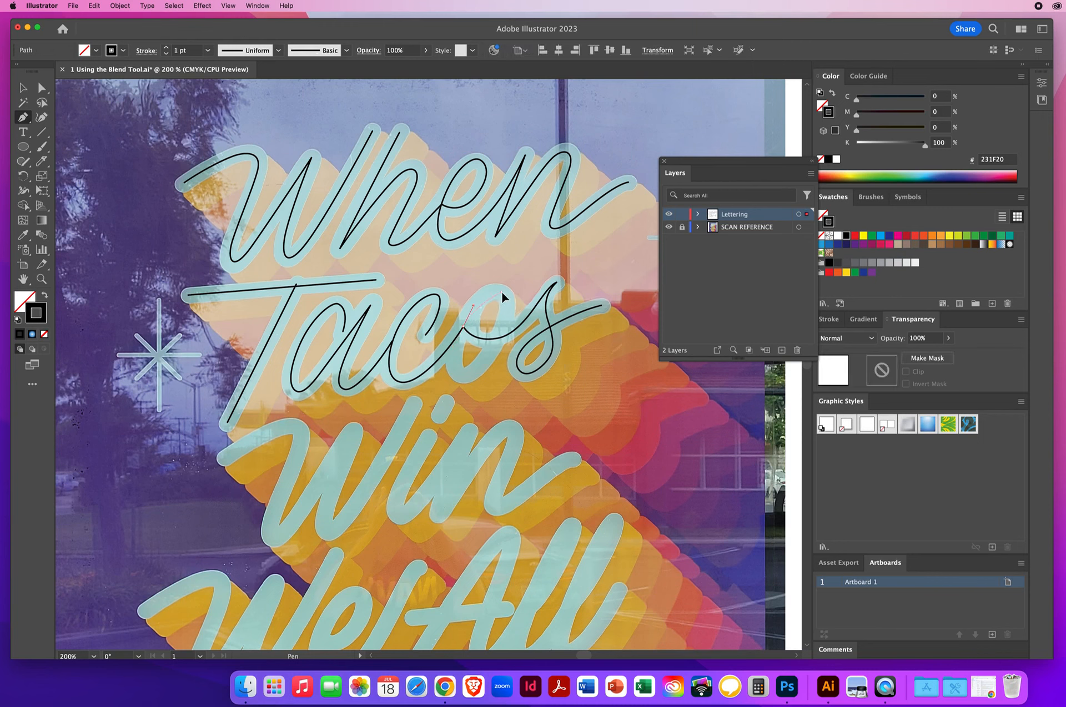
pyautogui.moveTo(514, 294); pyautogui.dragTo(516, 297)
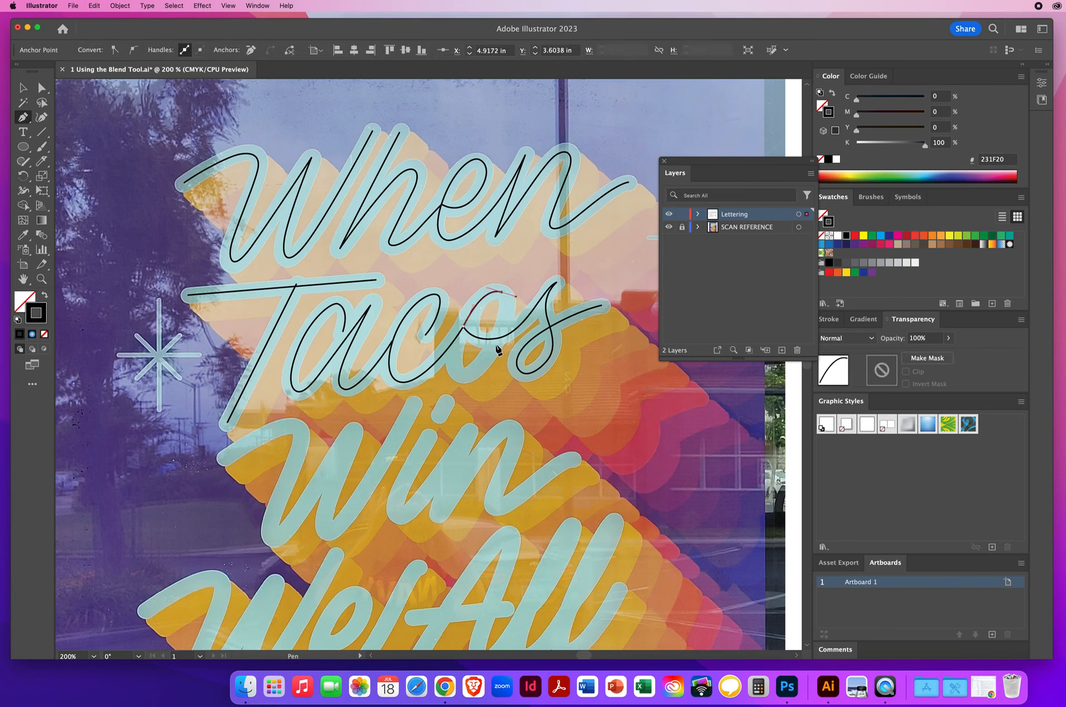
pyautogui.moveTo(464, 374); pyautogui.dragTo(452, 373)
pyautogui.moveTo(463, 327); pyautogui.dragTo(477, 310)
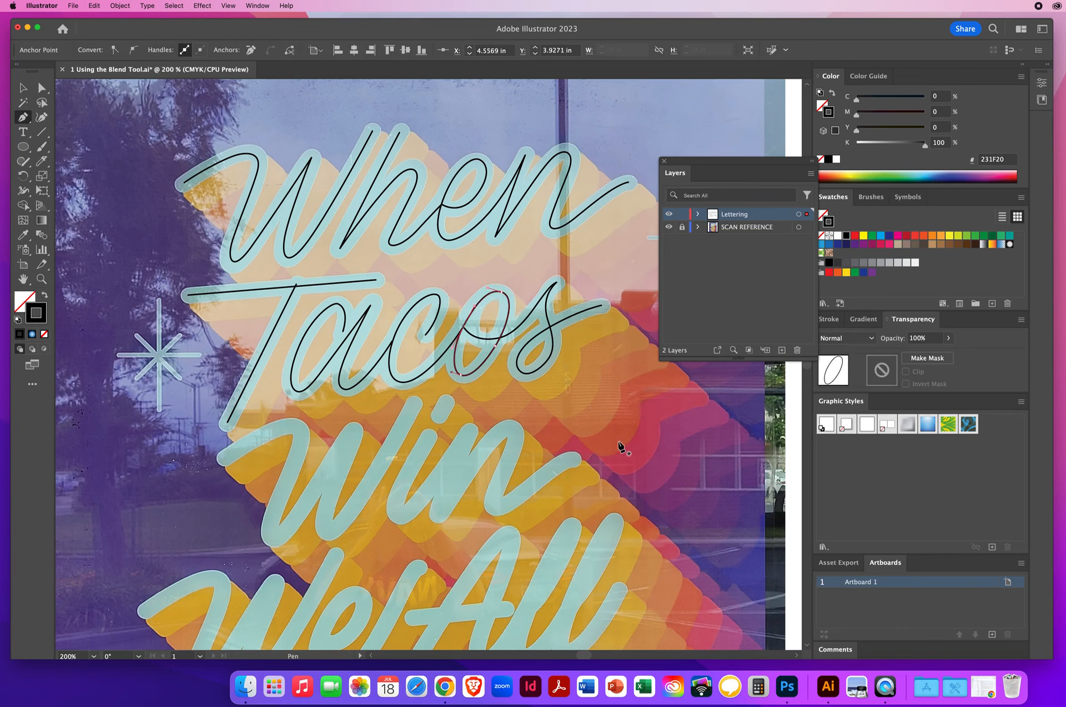
pyautogui.keyDown('super'); pyautogui.click(466, 278); pyautogui.keyUp('super')
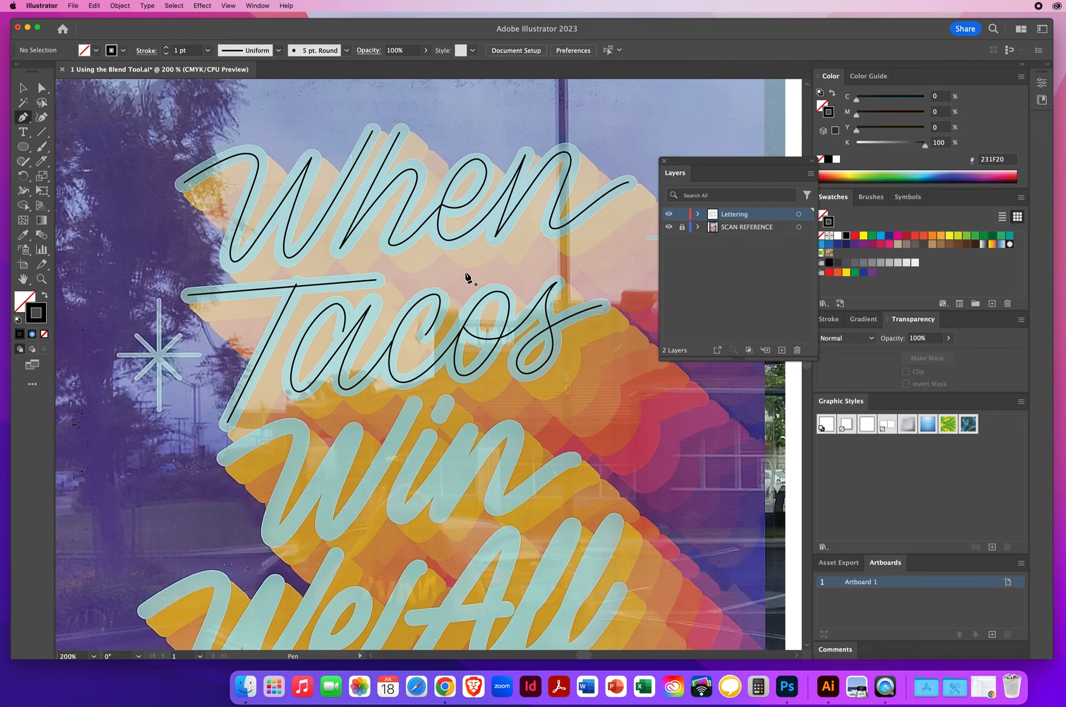
# Trace the 'W' of 'Win' with a curved Pen-tool path following the reference strokes
pyautogui.moveTo(401, 458); pyautogui.dragTo(321, 375)
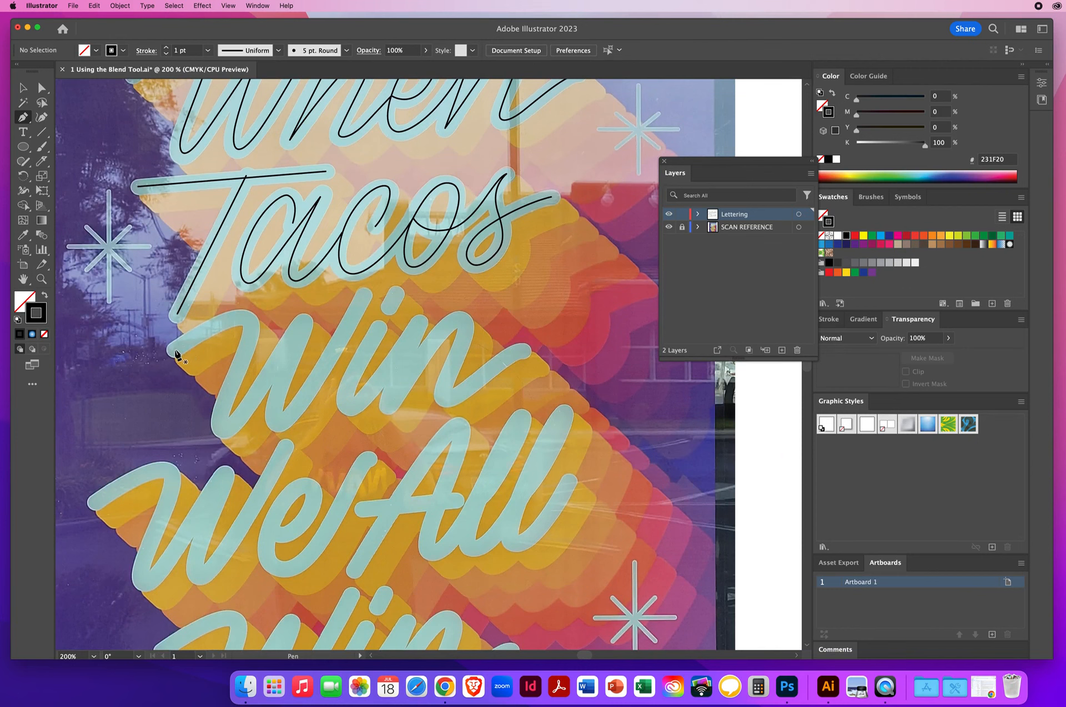
pyautogui.moveTo(175, 351)
pyautogui.mouseDown()
pyautogui.moveTo(189, 335)
pyautogui.moveTo(251, 332)
pyautogui.moveTo(243, 361)
pyautogui.mouseUp()
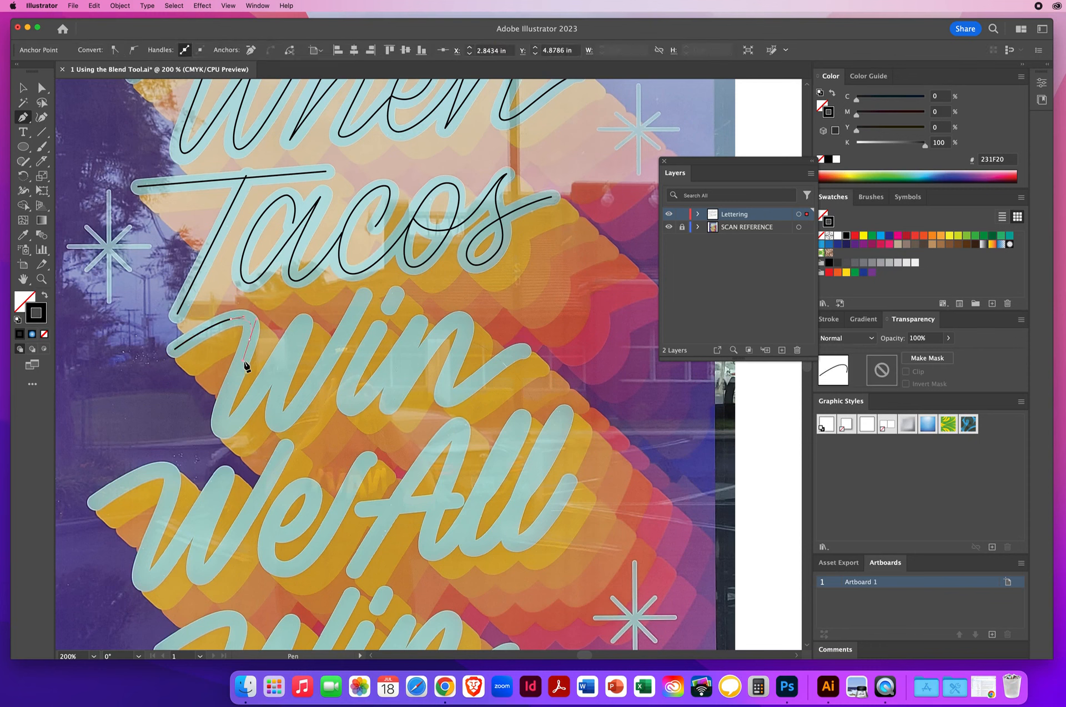
pyautogui.click(221, 413)
pyautogui.moveTo(217, 430); pyautogui.dragTo(220, 431)
pyautogui.click(304, 322)
pyautogui.moveTo(315, 308); pyautogui.dragTo(317, 308)
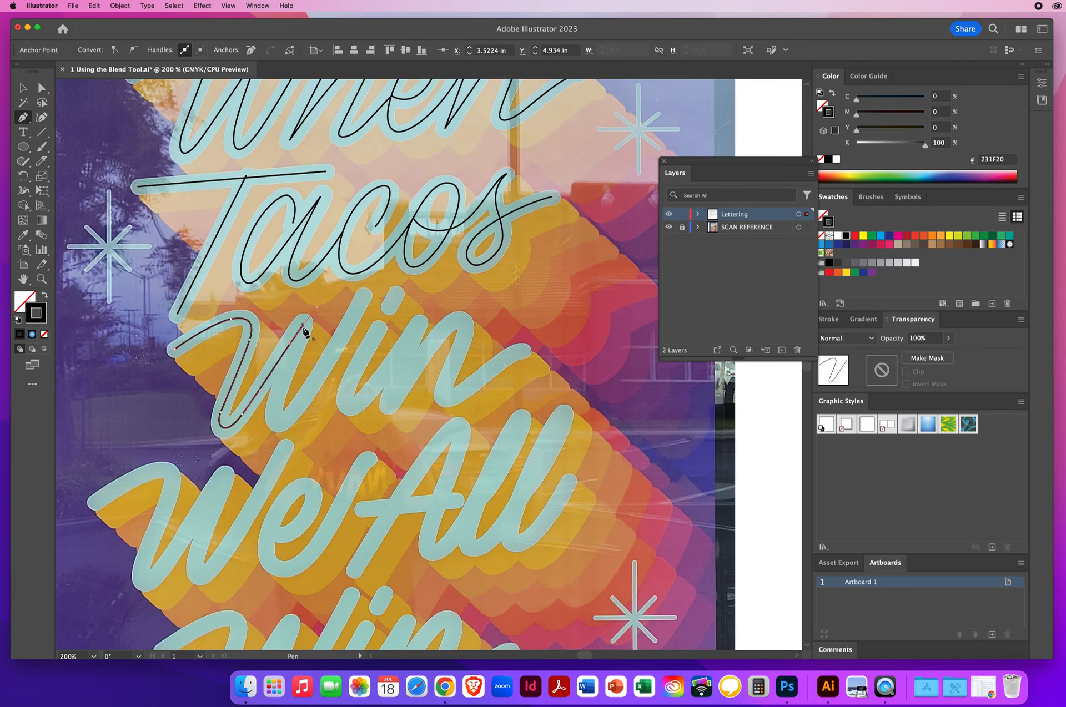
pyautogui.click(303, 326)
pyautogui.click(277, 404)
pyautogui.moveTo(273, 425); pyautogui.dragTo(274, 425)
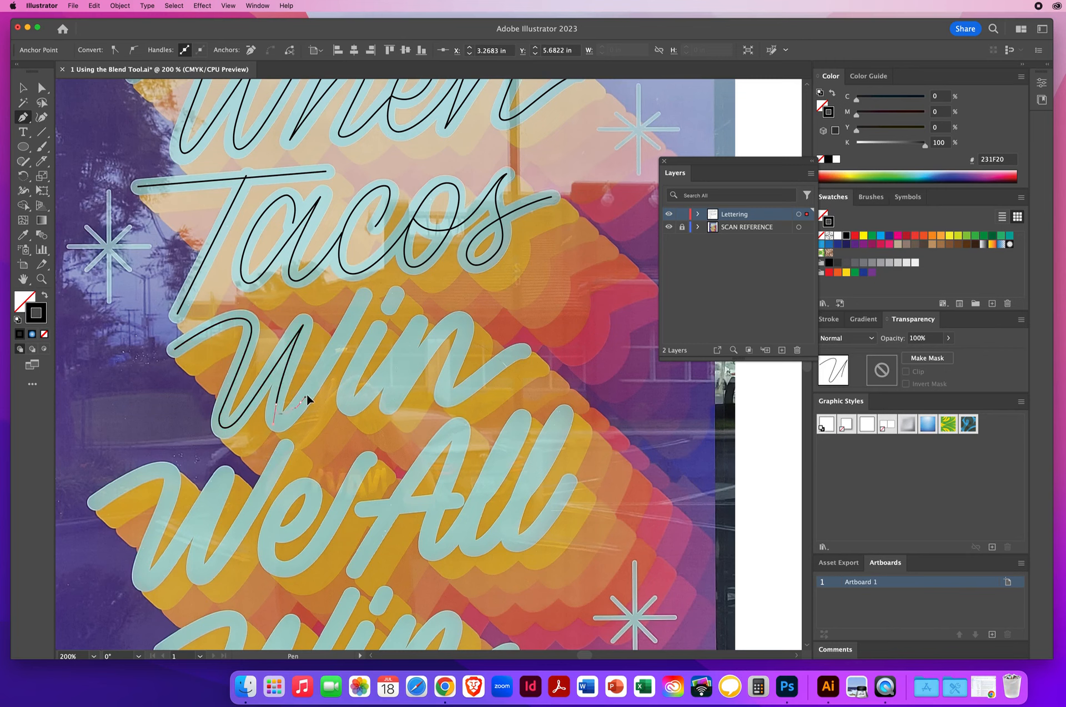
pyautogui.click(320, 376)
pyautogui.moveTo(364, 297); pyautogui.dragTo(380, 263)
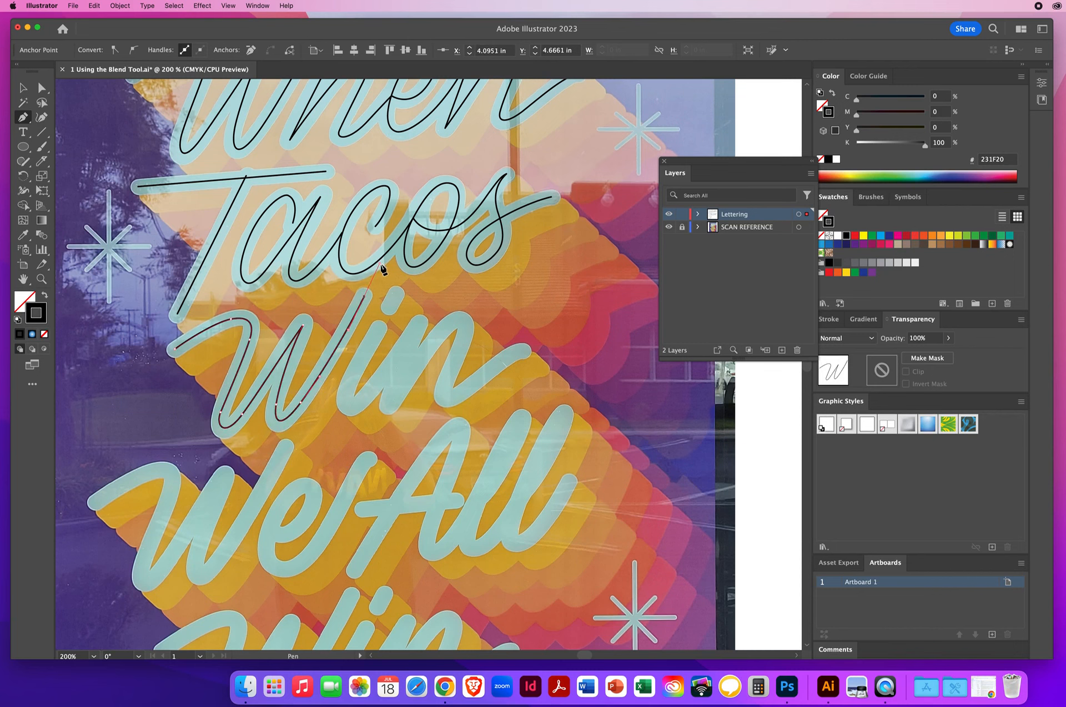
# Trace the 'i' of 'Win' with a Pen-tool path following the reference stroke
pyautogui.keyDown('super'); pyautogui.click(444, 299); pyautogui.keyUp('super')
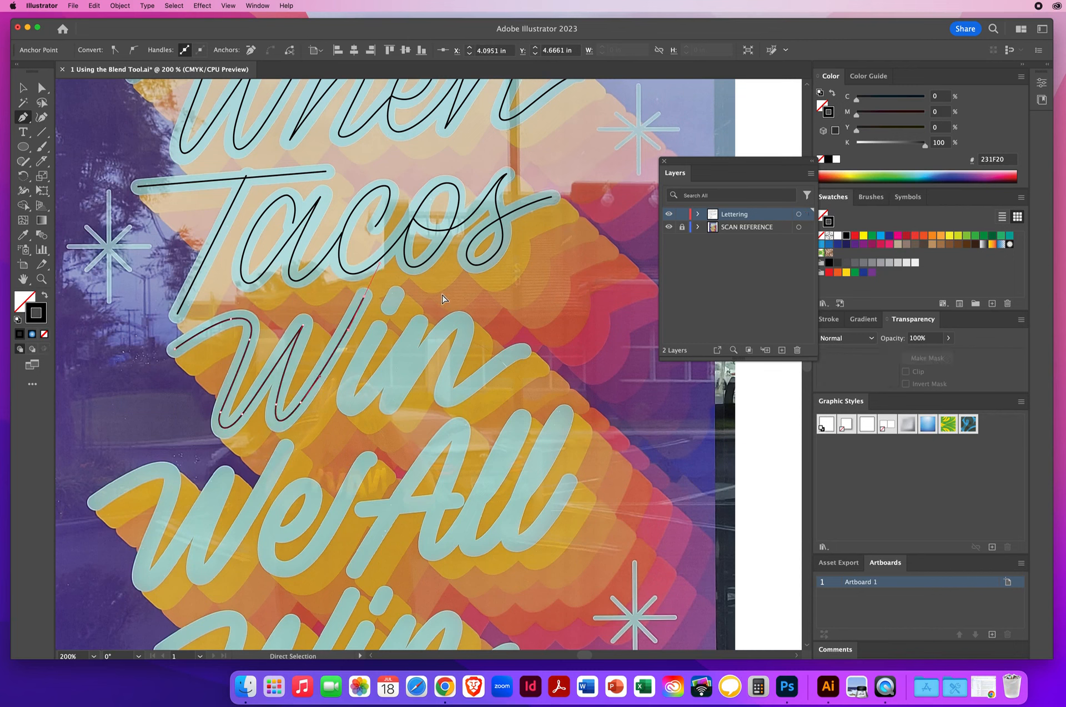
pyautogui.click(395, 293)
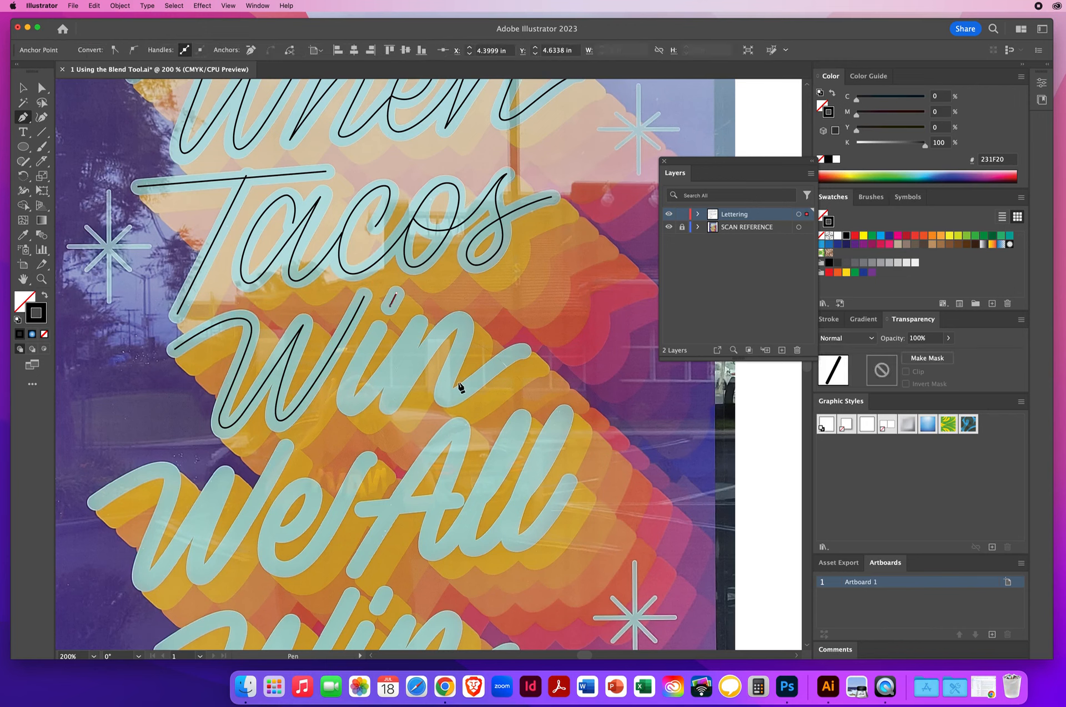
pyautogui.click(390, 309)
pyautogui.keyDown('super'); pyautogui.click(404, 387); pyautogui.keyUp('super')
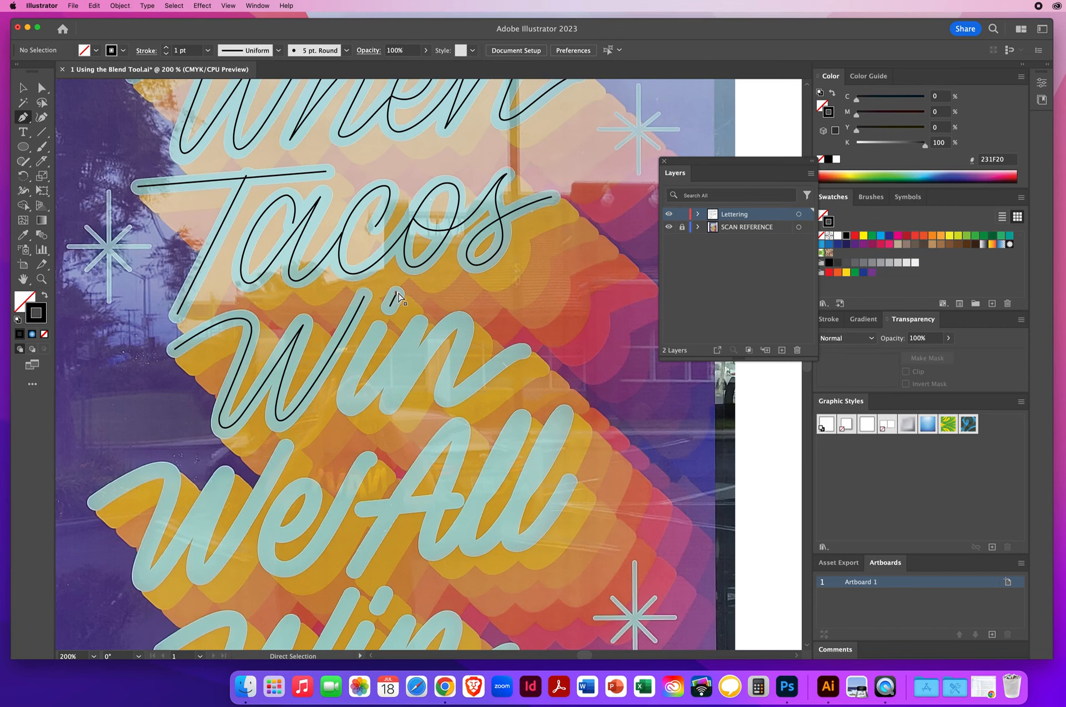
pyautogui.click(368, 343)
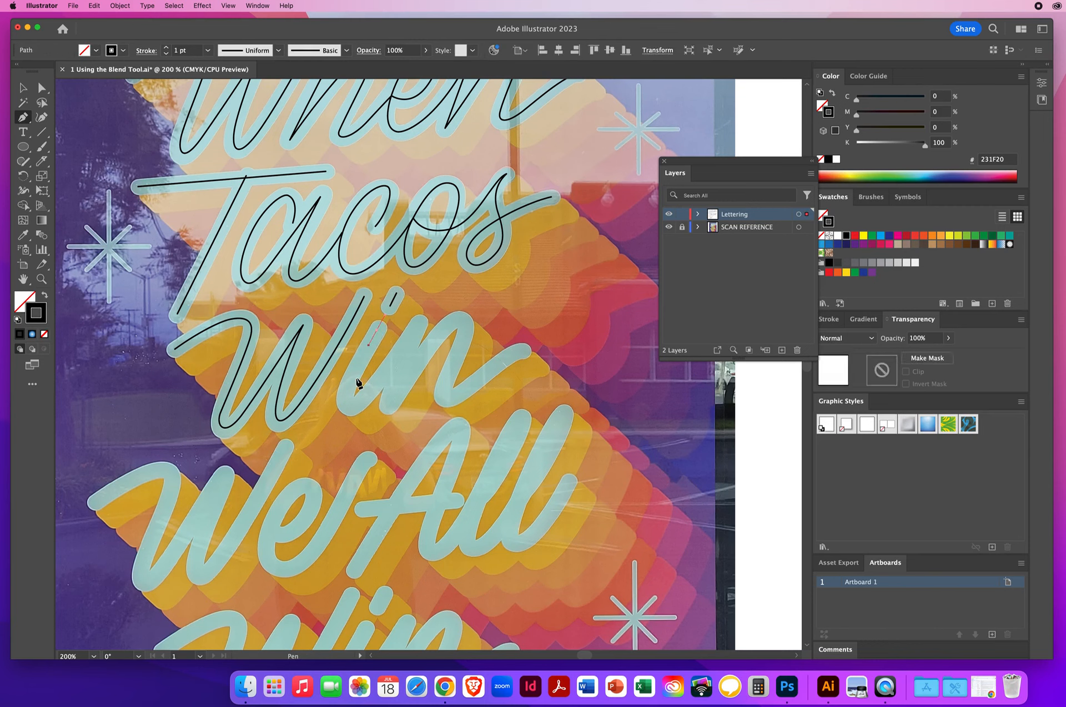
pyautogui.click(343, 407)
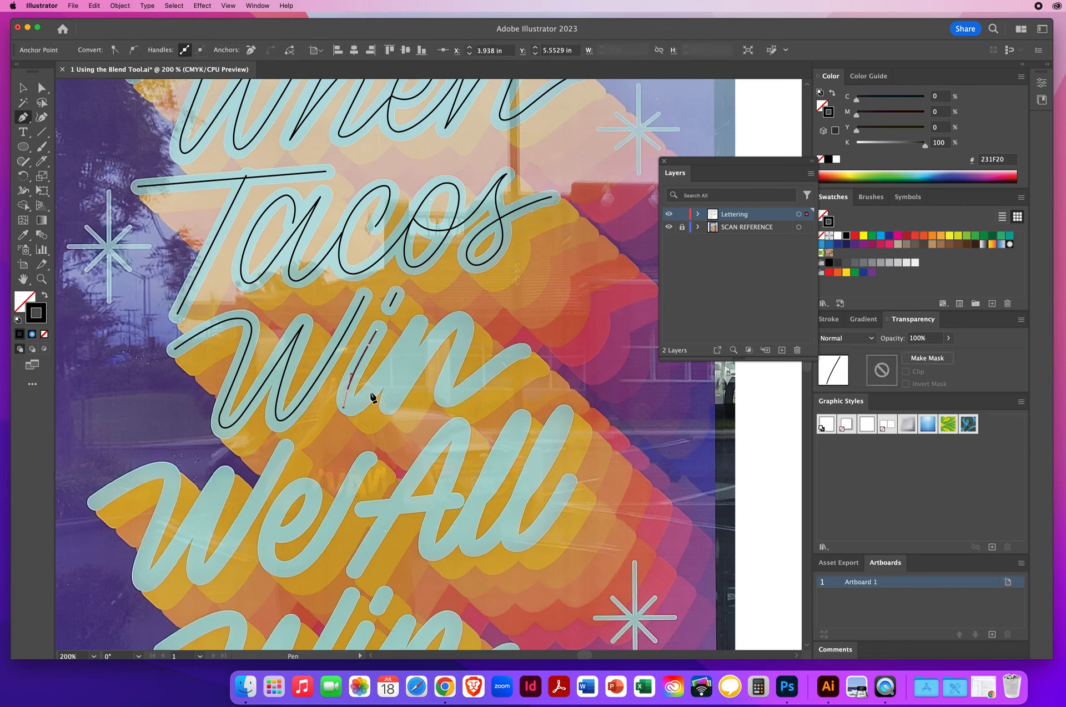
pyautogui.moveTo(387, 377); pyautogui.dragTo(390, 366)
pyautogui.click(419, 323)
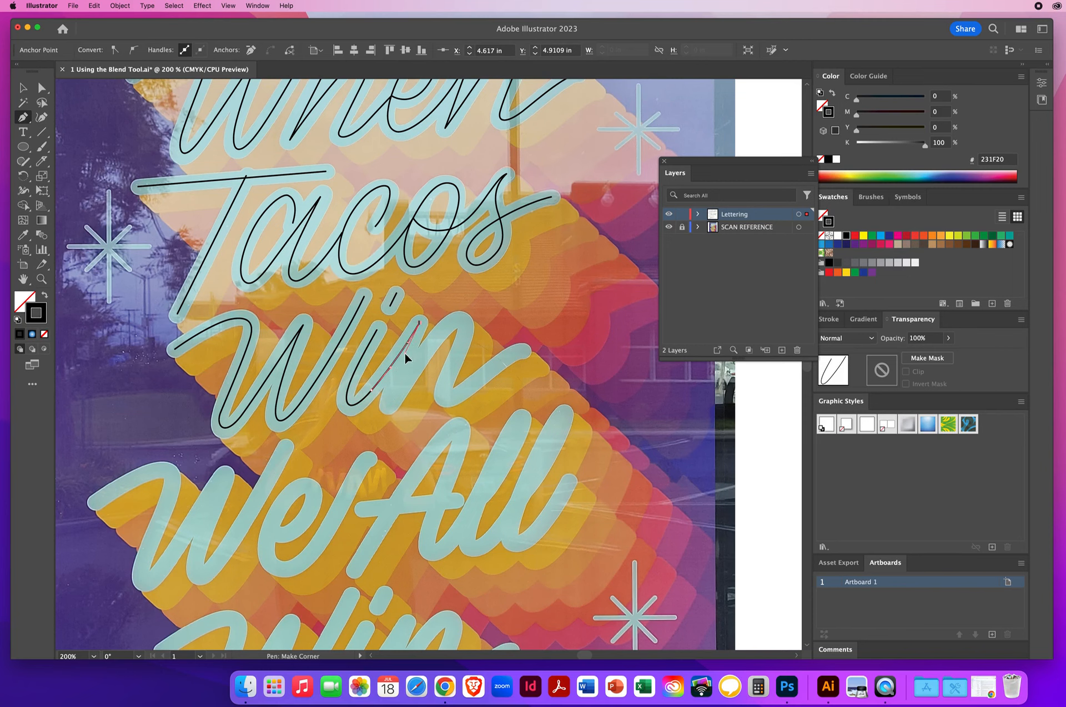
pyautogui.moveTo(405, 355); pyautogui.dragTo(405, 354)
# Trace the 'n' of 'Win' as a curved Pen-tool path ending in its tail stroke
pyautogui.click(383, 425)
pyautogui.moveTo(389, 407); pyautogui.dragTo(408, 370)
pyautogui.moveTo(444, 330)
pyautogui.mouseDown()
pyautogui.moveTo(457, 315)
pyautogui.moveTo(460, 364)
pyautogui.moveTo(442, 395)
pyautogui.mouseUp()
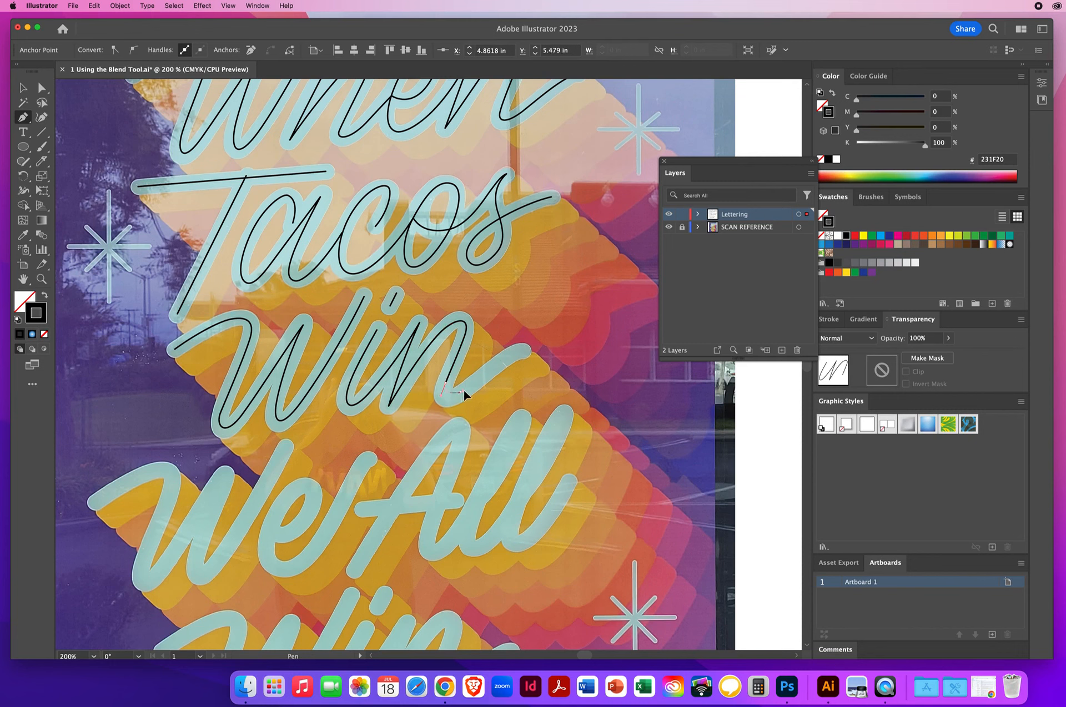
pyautogui.click(480, 381)
pyautogui.moveTo(501, 361); pyautogui.dragTo(532, 350)
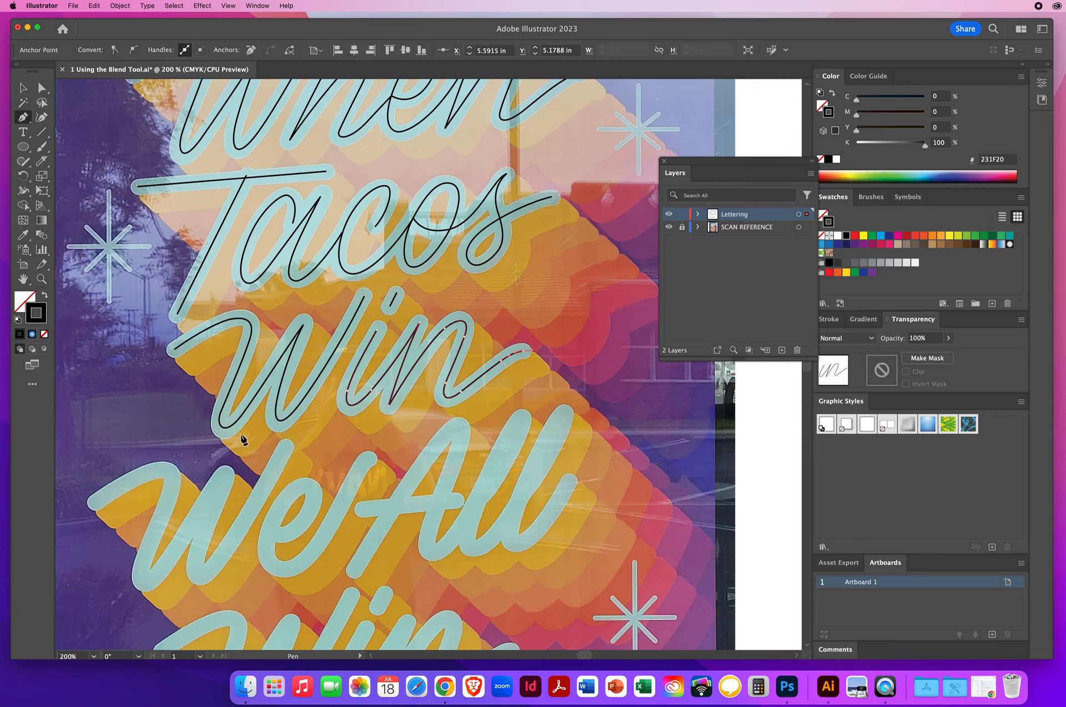
pyautogui.keyDown('super'); pyautogui.click(187, 408); pyautogui.keyUp('super')
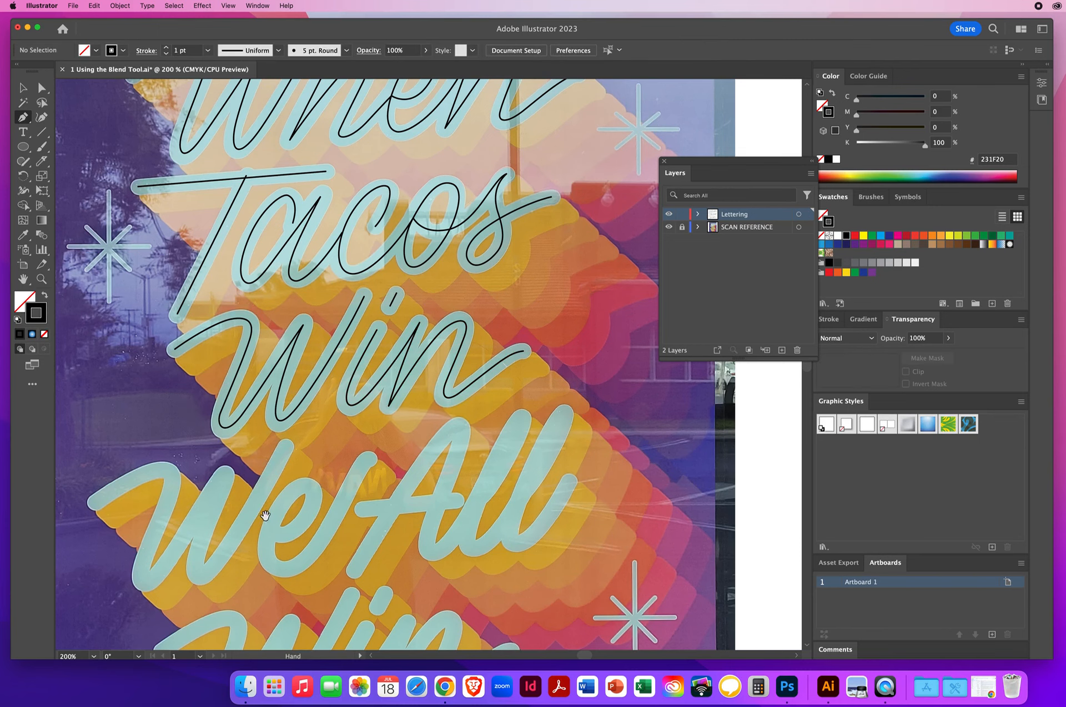
# Duplicate the traced 'W' path onto the 'W' of 'We'
pyautogui.press('space')
pyautogui.moveTo(265, 516); pyautogui.dragTo(264, 319)
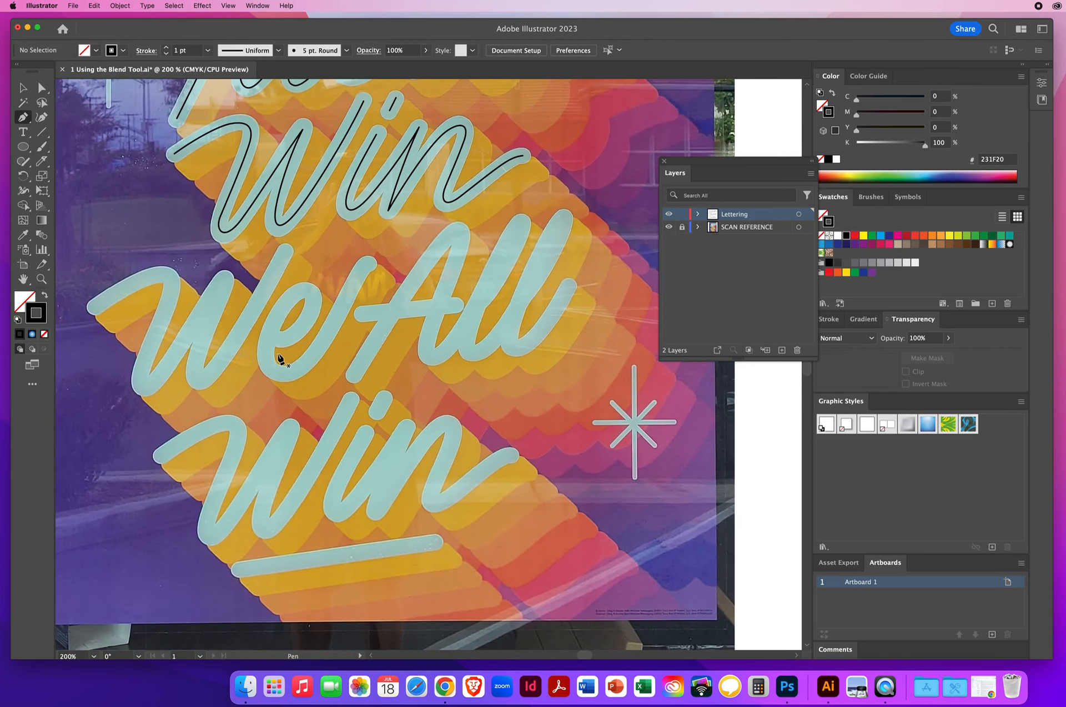
pyautogui.click(23, 89)
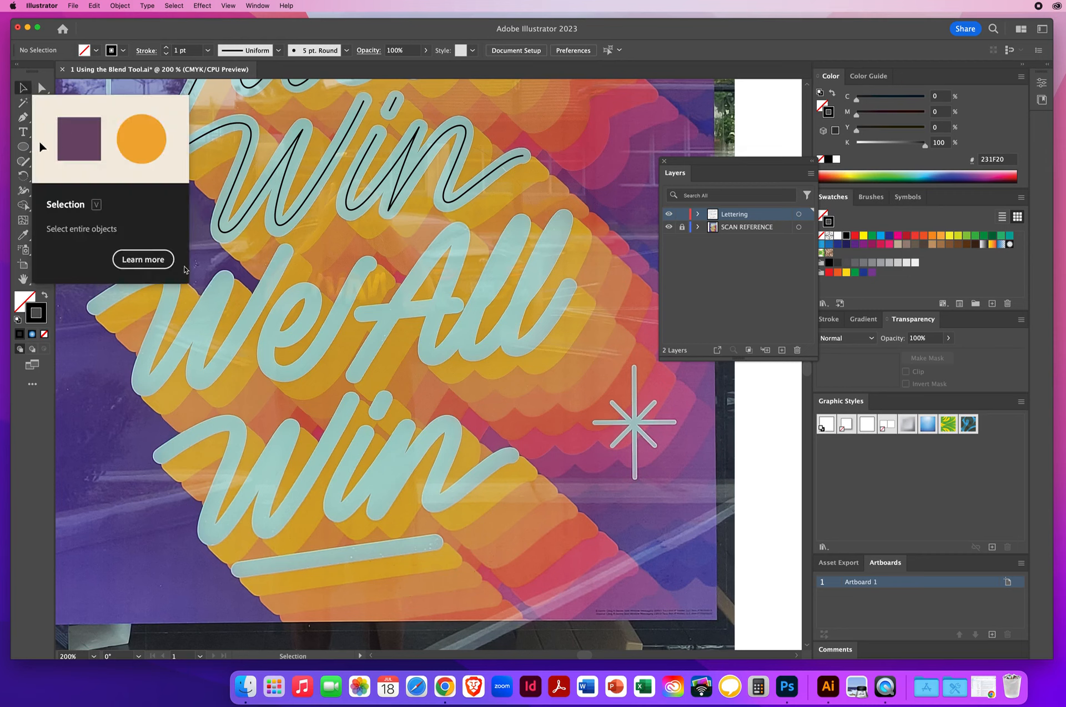
pyautogui.click(233, 234)
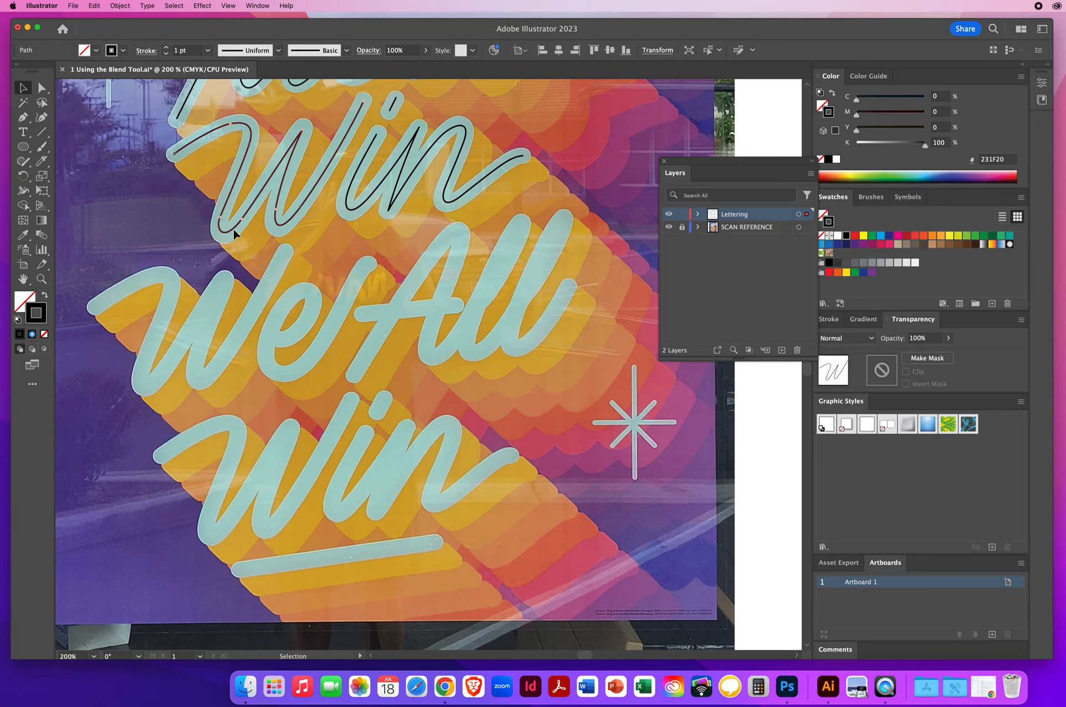
pyautogui.moveTo(234, 234); pyautogui.dragTo(155, 388)
pyautogui.moveTo(155, 387); pyautogui.dragTo(154, 384)
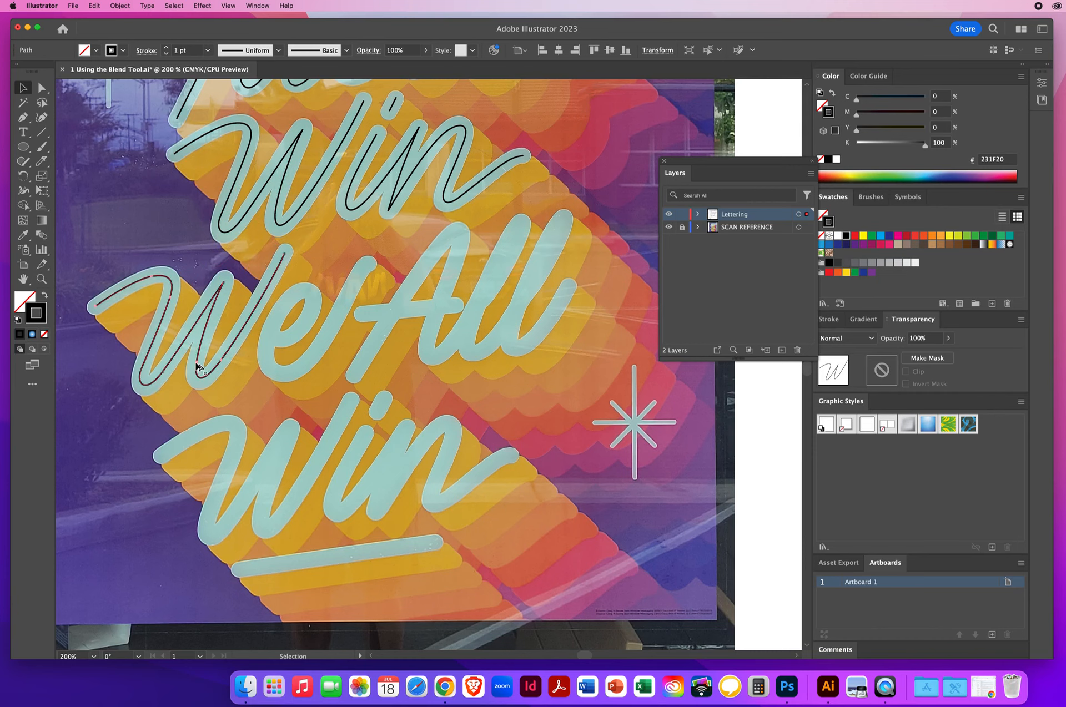
# Duplicate the 'W' path onto the 'W' of the bottom 'Win' and return to the Pen tool
pyautogui.moveTo(197, 366); pyautogui.dragTo(263, 511)
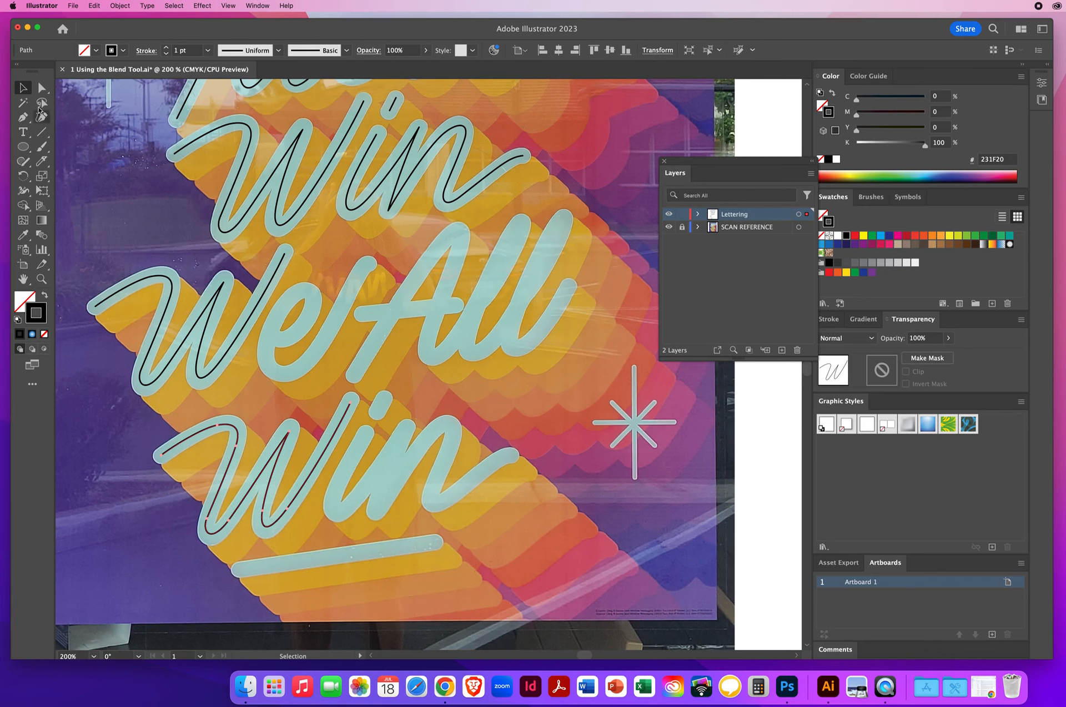
pyautogui.click(130, 204)
pyautogui.press('p')
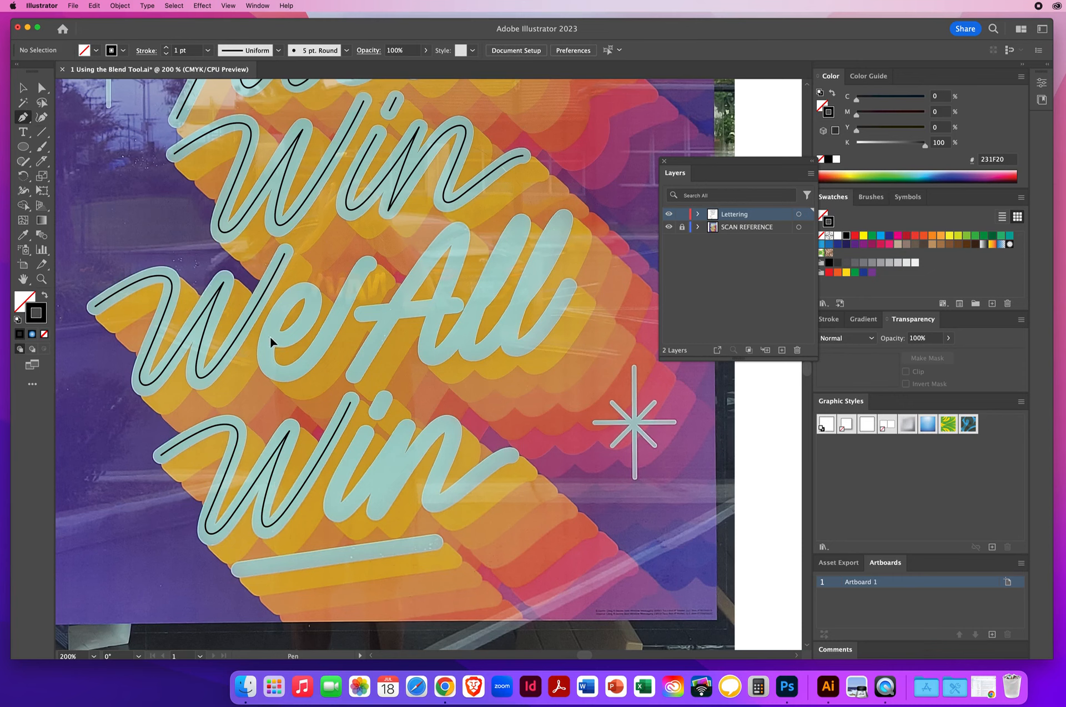
# Trace the 'e' of 'We' as a curved Pen-tool loop
pyautogui.moveTo(278, 338); pyautogui.dragTo(280, 340)
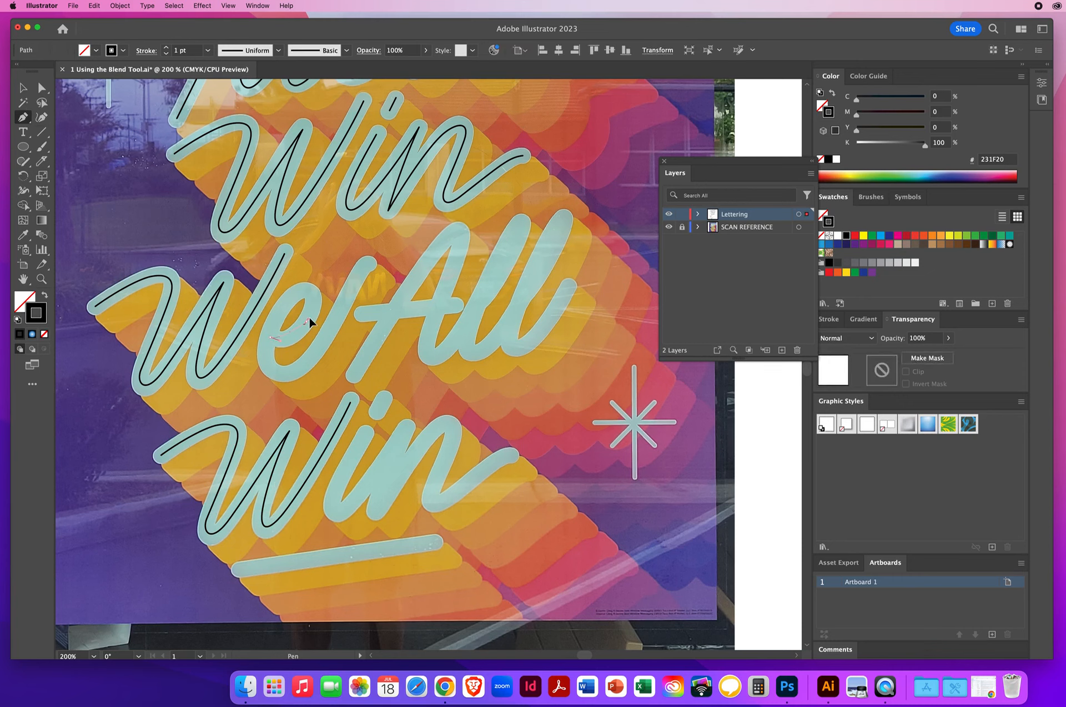
pyautogui.moveTo(315, 303); pyautogui.dragTo(294, 379)
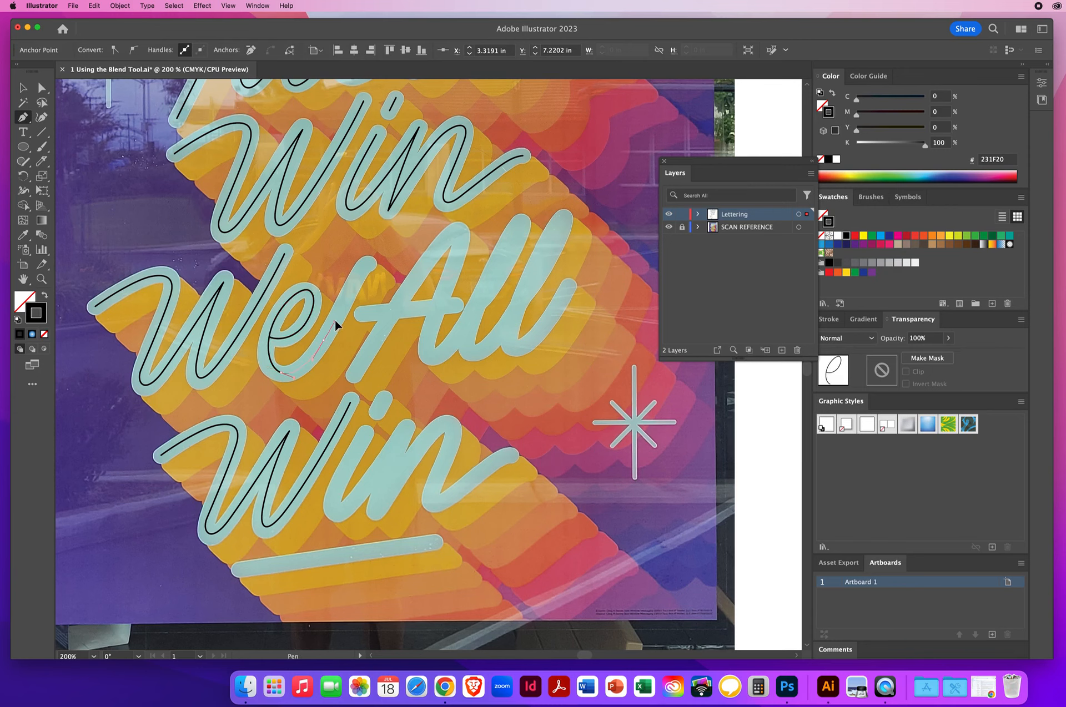
pyautogui.moveTo(334, 318); pyautogui.dragTo(360, 270)
pyautogui.click(372, 260)
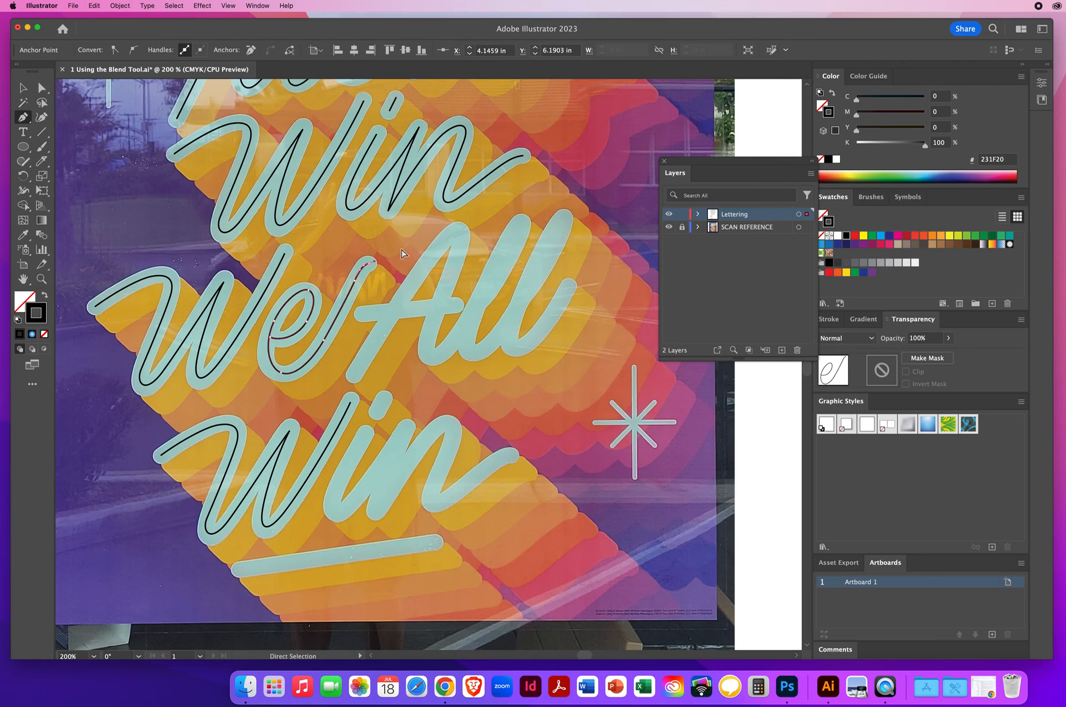
pyautogui.keyDown('super'); pyautogui.click(418, 261); pyautogui.keyUp('super')
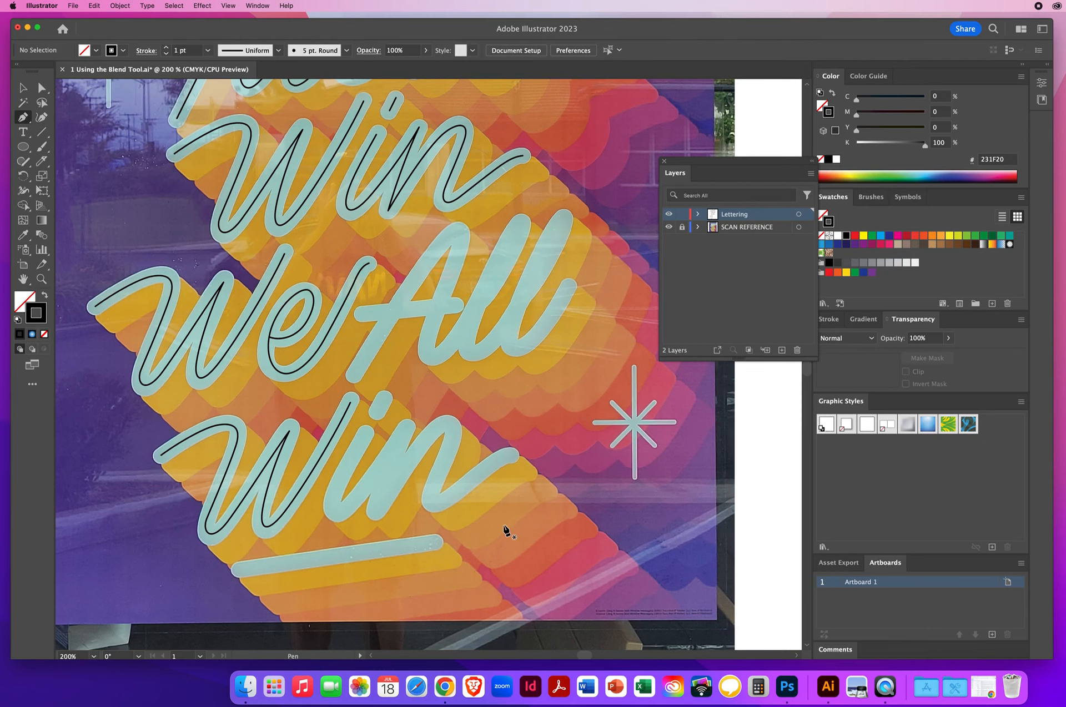
# Draw the crossbar of the 'A' in 'All' as a straight Pen-tool line
pyautogui.click(362, 314)
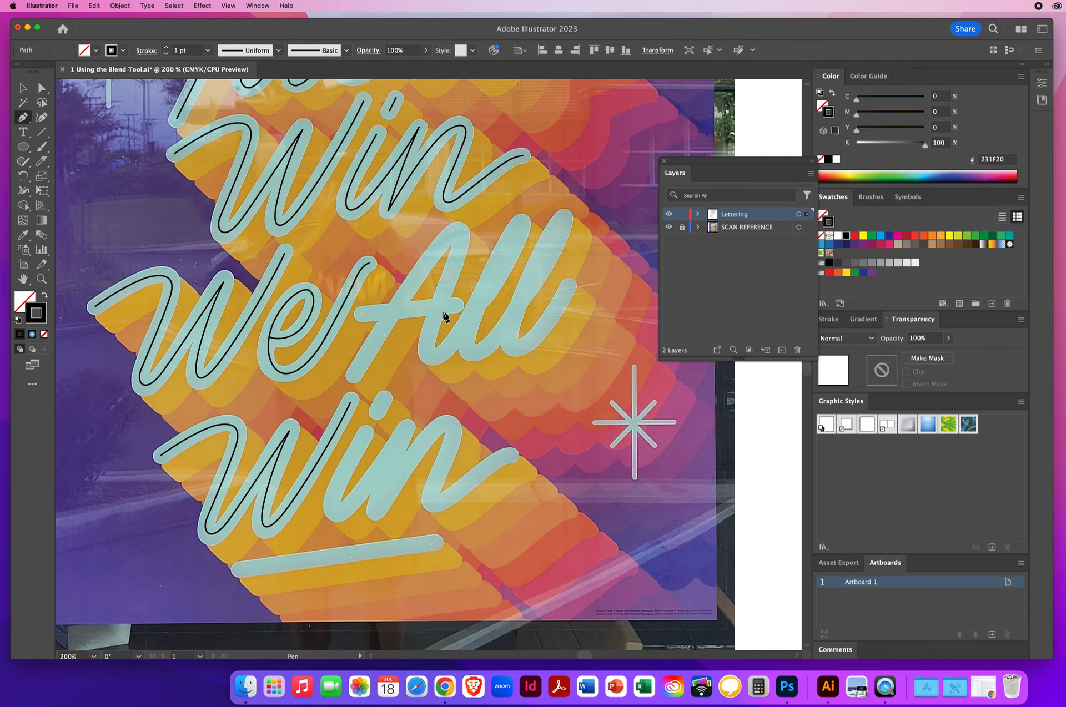
pyautogui.click(455, 305)
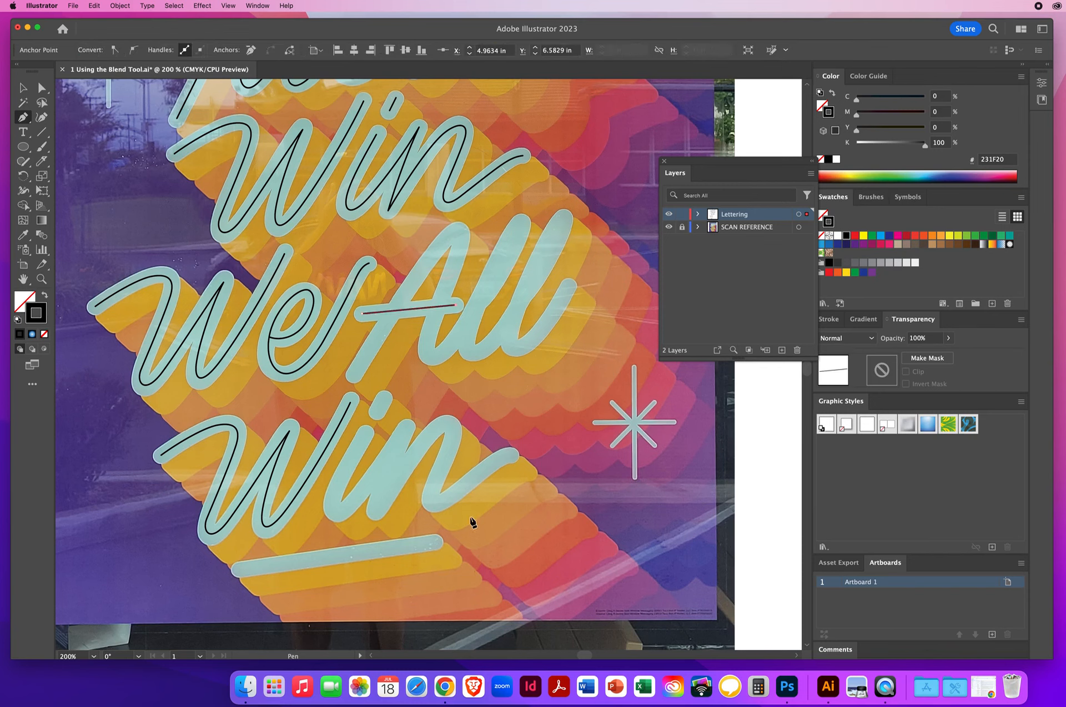
pyautogui.keyDown('super'); pyautogui.click(408, 254); pyautogui.keyUp('super')
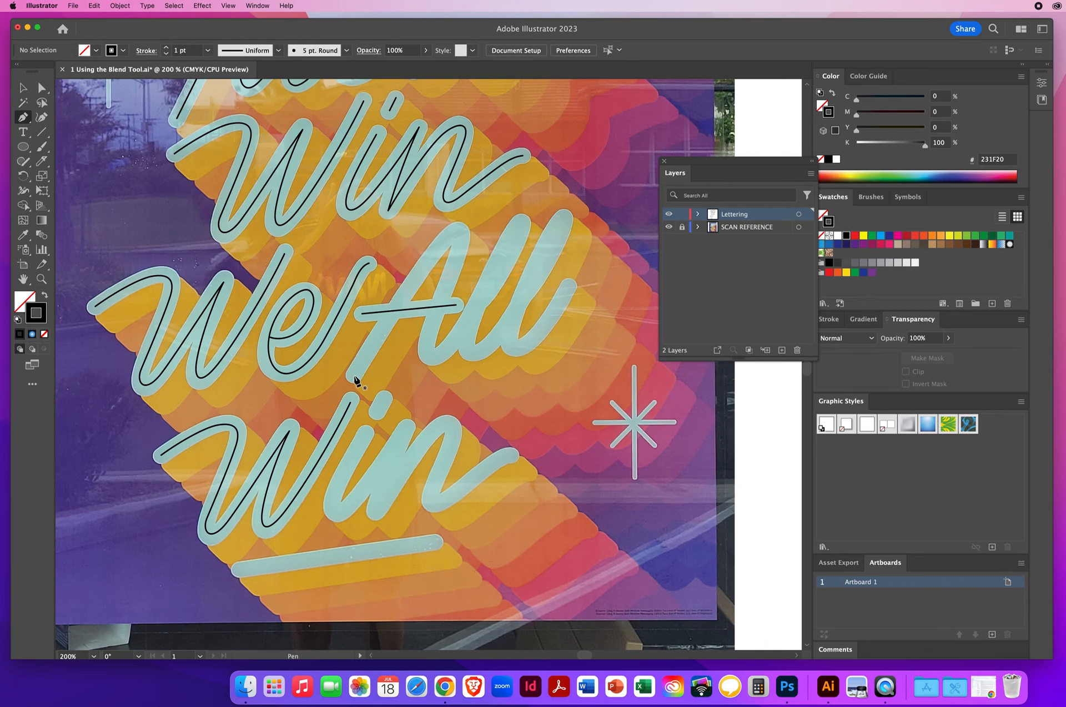
# Trace the 'A' of 'All' with a Pen-tool path following the reference strokes
pyautogui.click(372, 344)
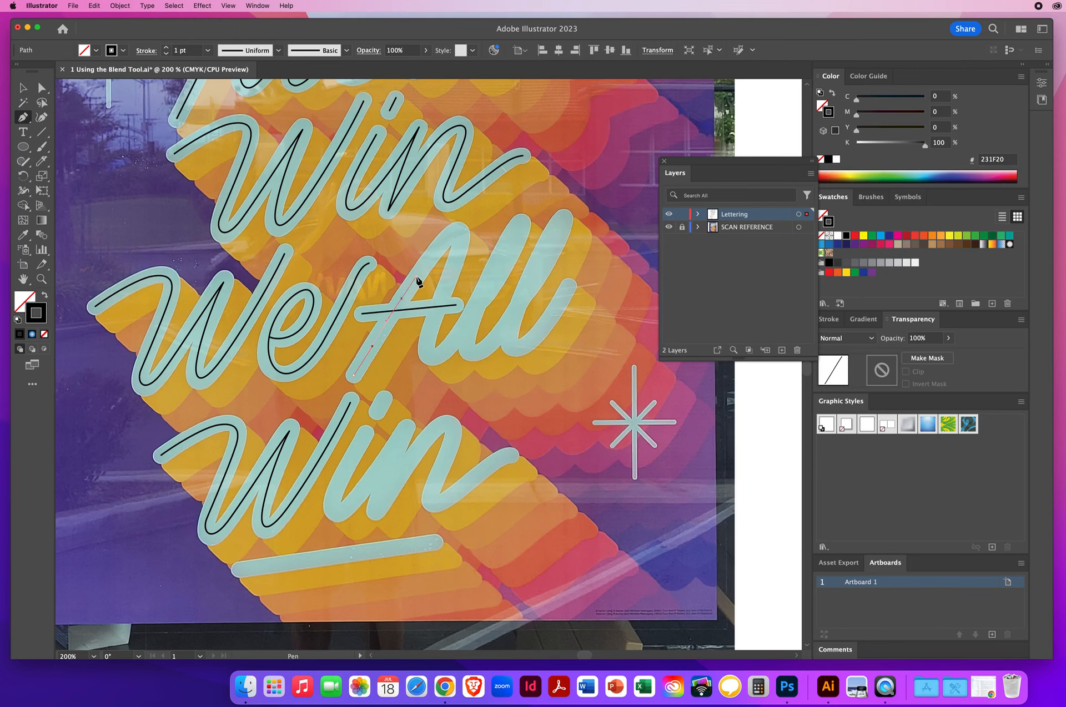
pyautogui.click(416, 276)
pyautogui.click(449, 238)
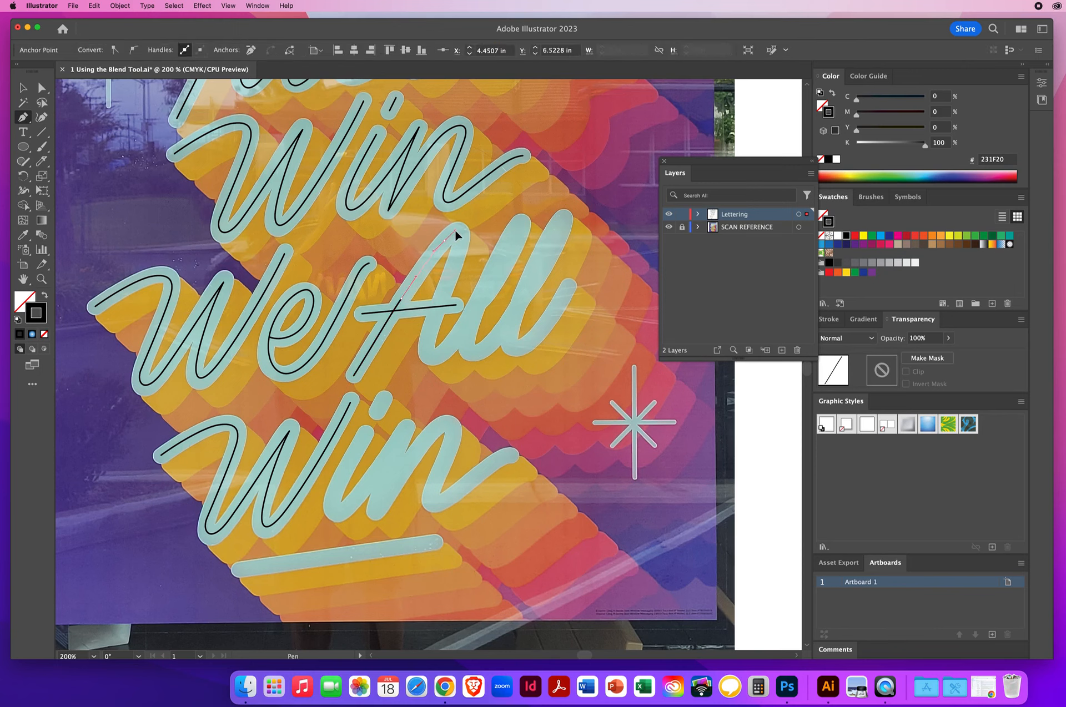
pyautogui.click(454, 228)
pyautogui.moveTo(454, 264); pyautogui.dragTo(453, 263)
pyautogui.moveTo(429, 340); pyautogui.dragTo(427, 352)
pyautogui.click(425, 355)
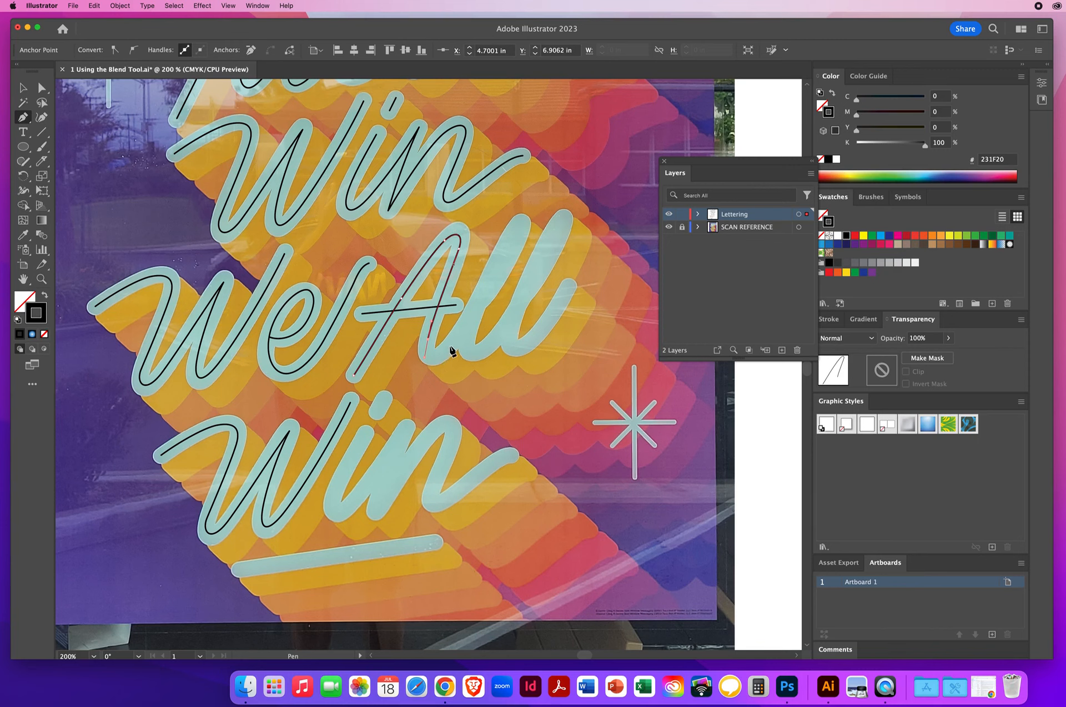
# Trace the two 'l's of 'All' as one connected curved Pen-tool path
pyautogui.click(457, 340)
pyautogui.moveTo(465, 329); pyautogui.dragTo(465, 327)
pyautogui.moveTo(500, 280); pyautogui.dragTo(516, 224)
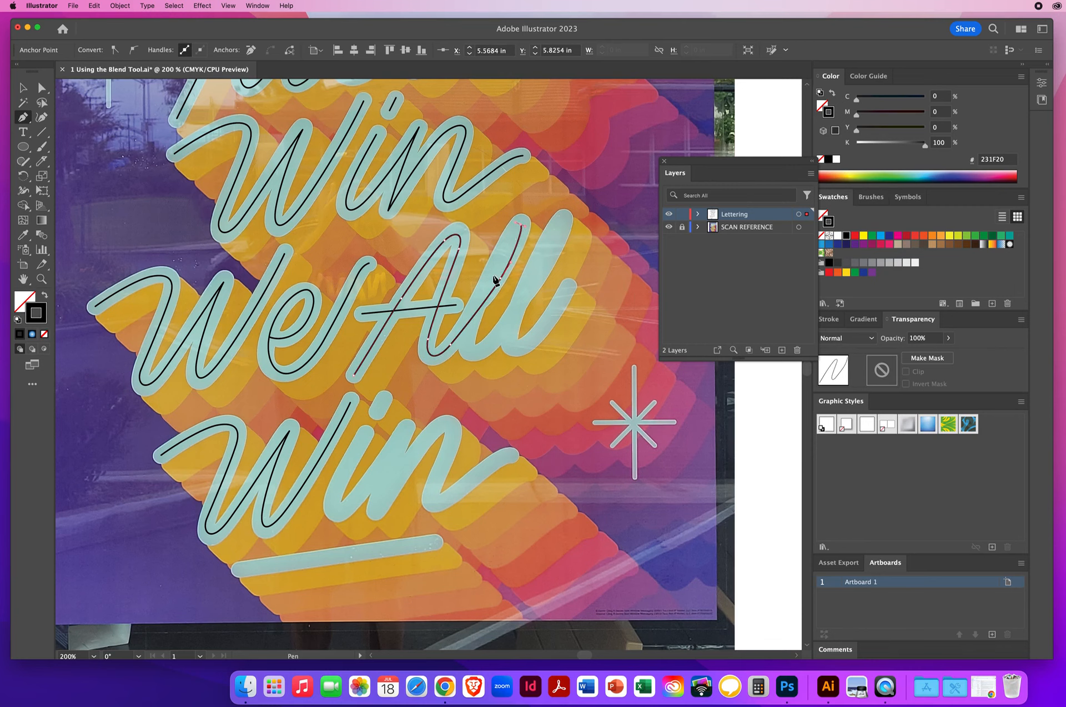
pyautogui.moveTo(497, 281)
pyautogui.mouseDown()
pyautogui.moveTo(467, 345)
pyautogui.moveTo(493, 352)
pyautogui.moveTo(502, 332)
pyautogui.mouseUp()
pyautogui.moveTo(536, 286); pyautogui.dragTo(550, 267)
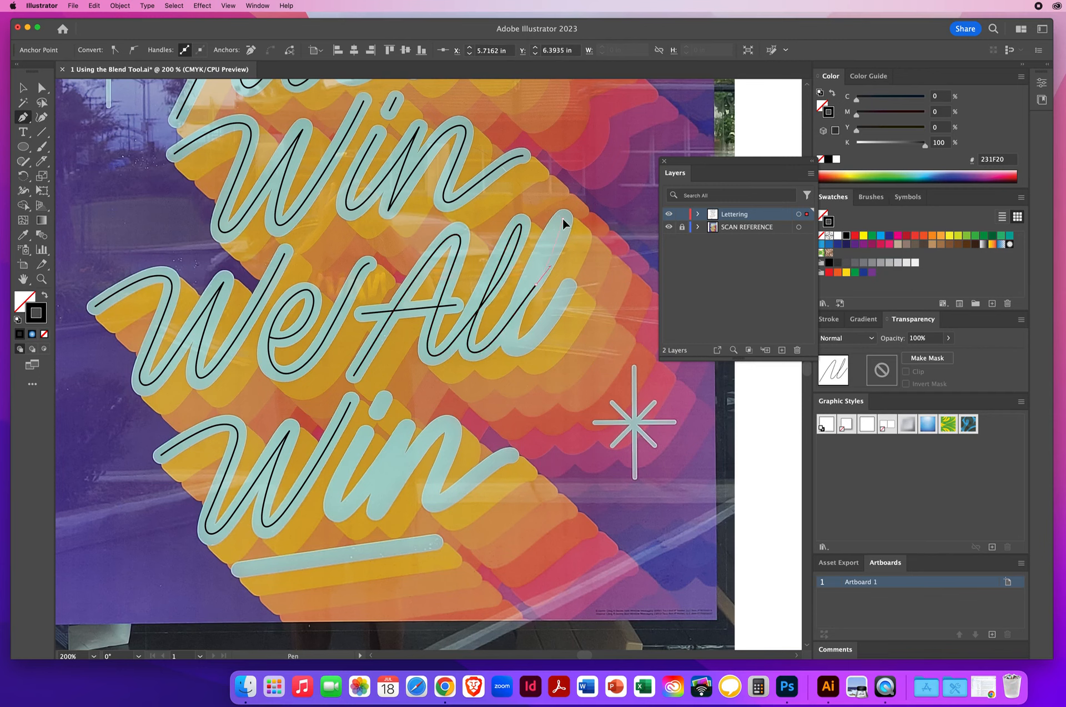
pyautogui.click(559, 218)
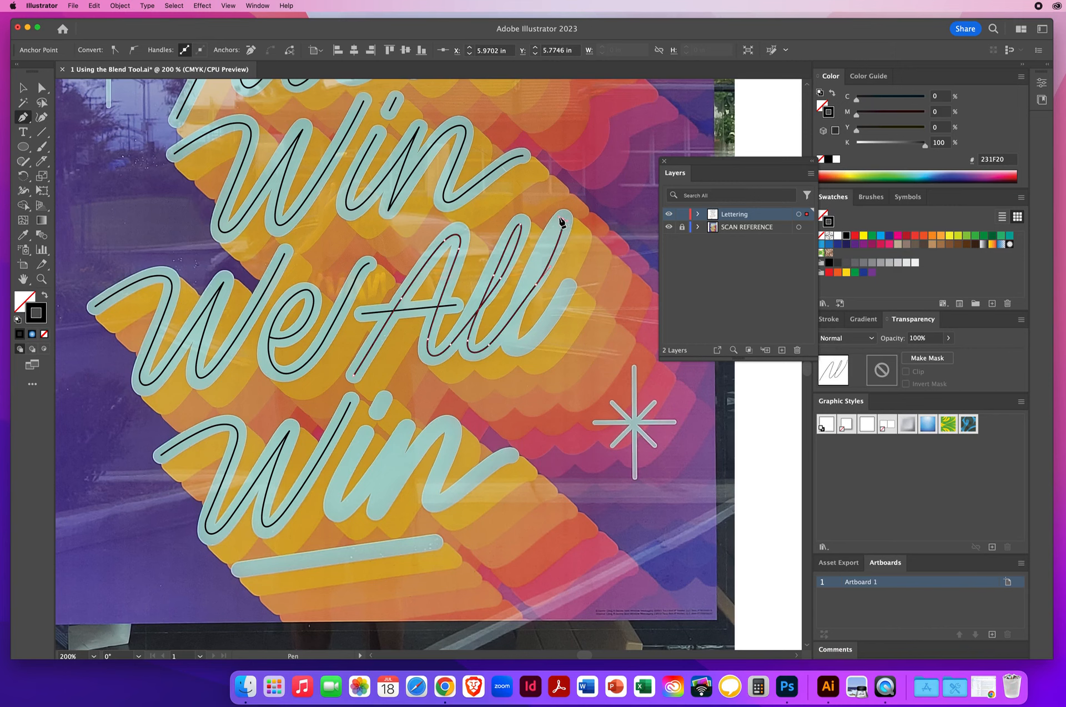
pyautogui.click(518, 313)
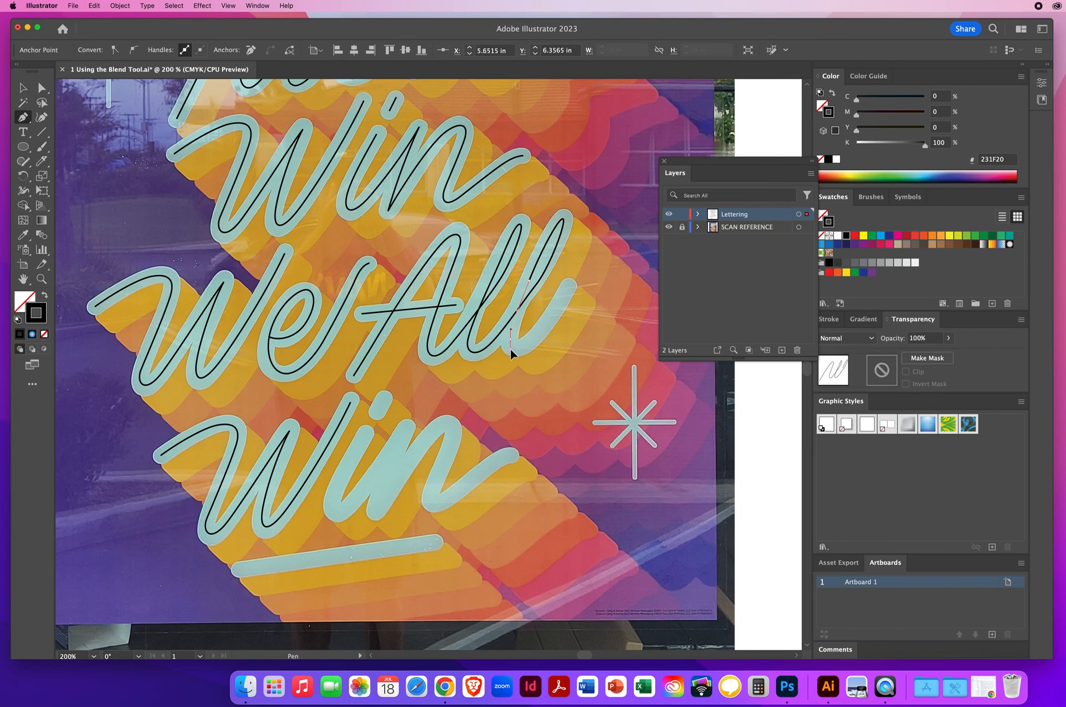
pyautogui.moveTo(510, 348); pyautogui.dragTo(547, 321)
pyautogui.click(575, 271)
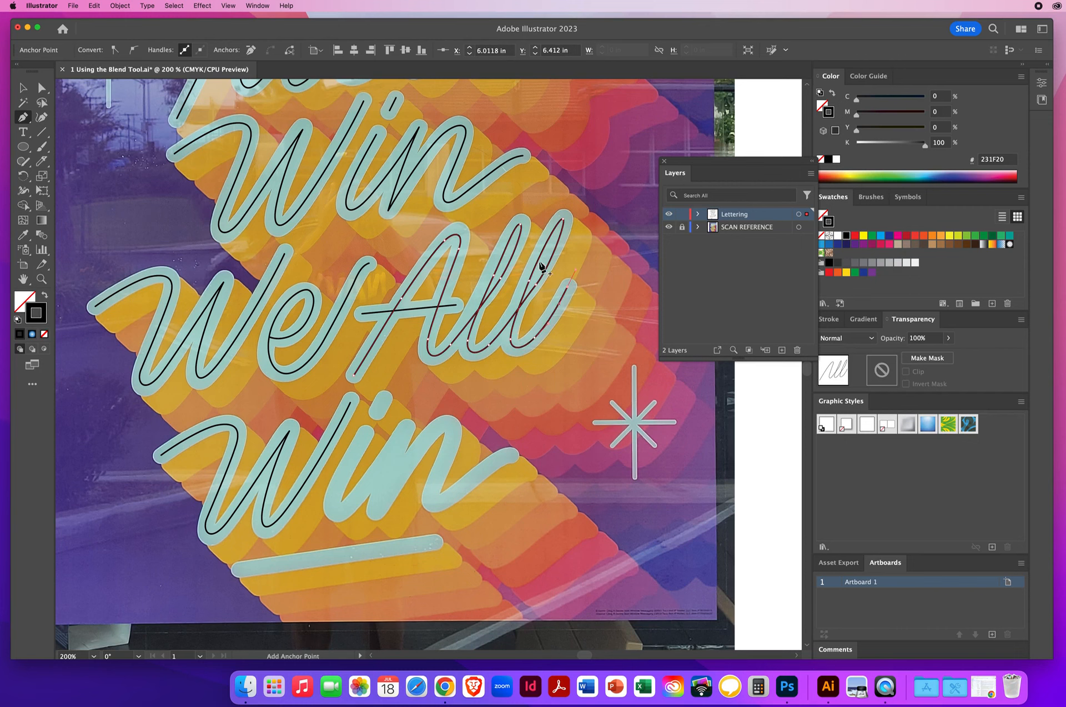
# Adjust anchor points of the 'll' path with the Direct Selection tool to match the reference
pyautogui.press('a')
pyautogui.moveTo(536, 285); pyautogui.dragTo(532, 287)
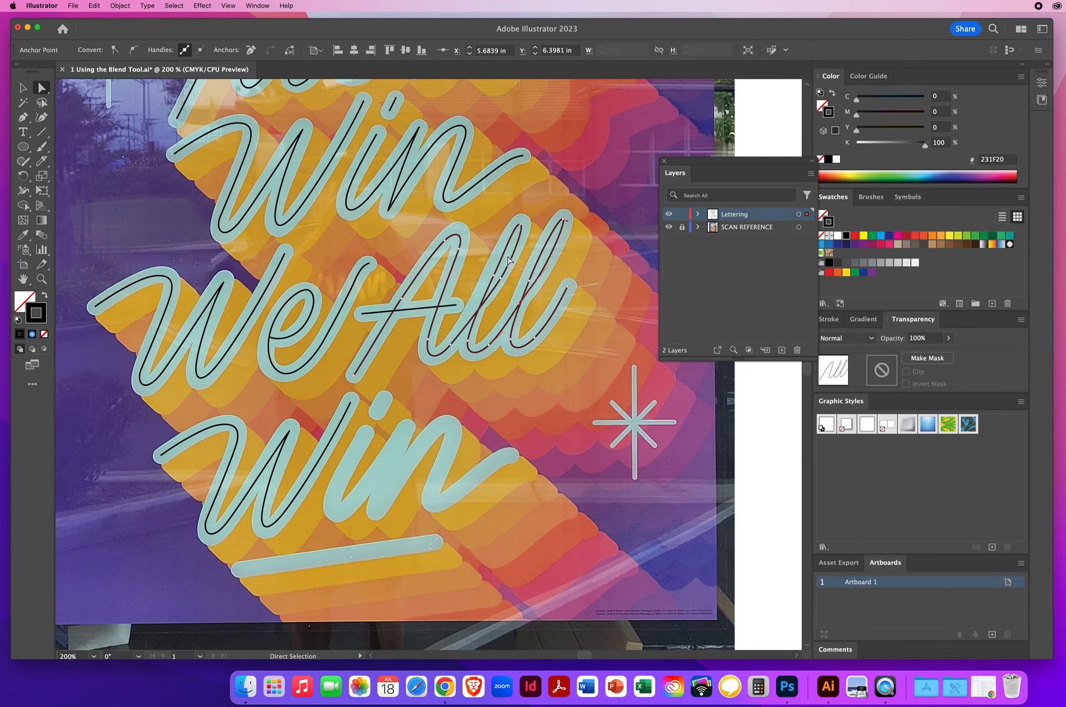
pyautogui.moveTo(494, 277); pyautogui.dragTo(494, 279)
pyautogui.click(540, 393)
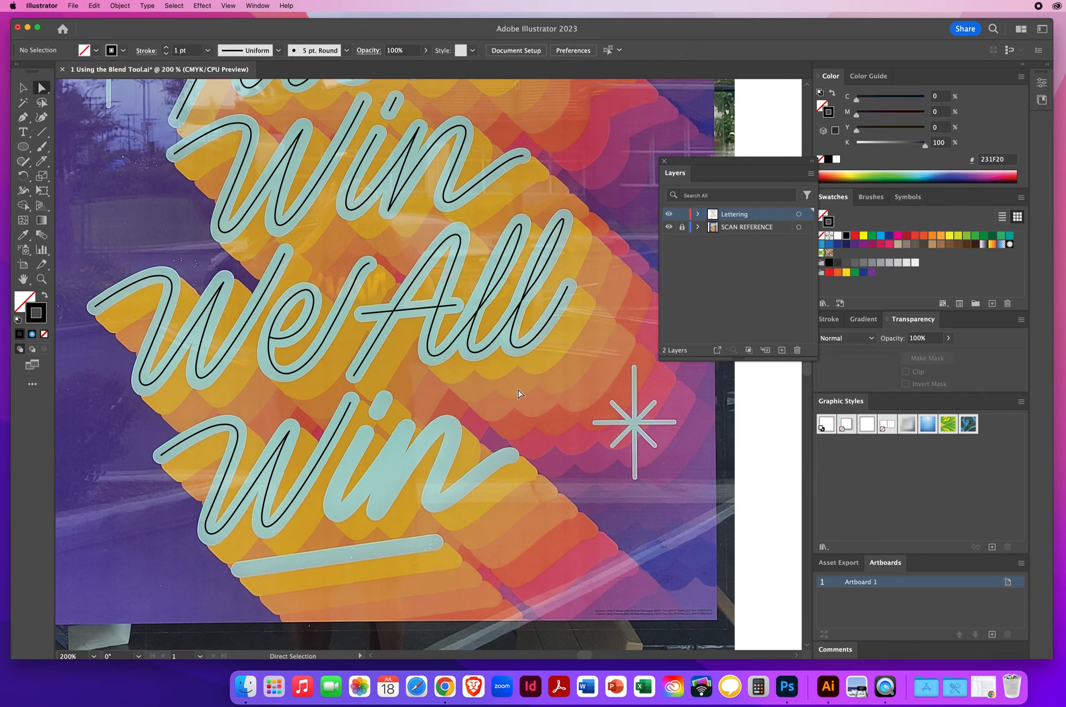
# Trace the 'i' of the bottom 'Win' with a Pen-tool path
pyautogui.click(22, 117)
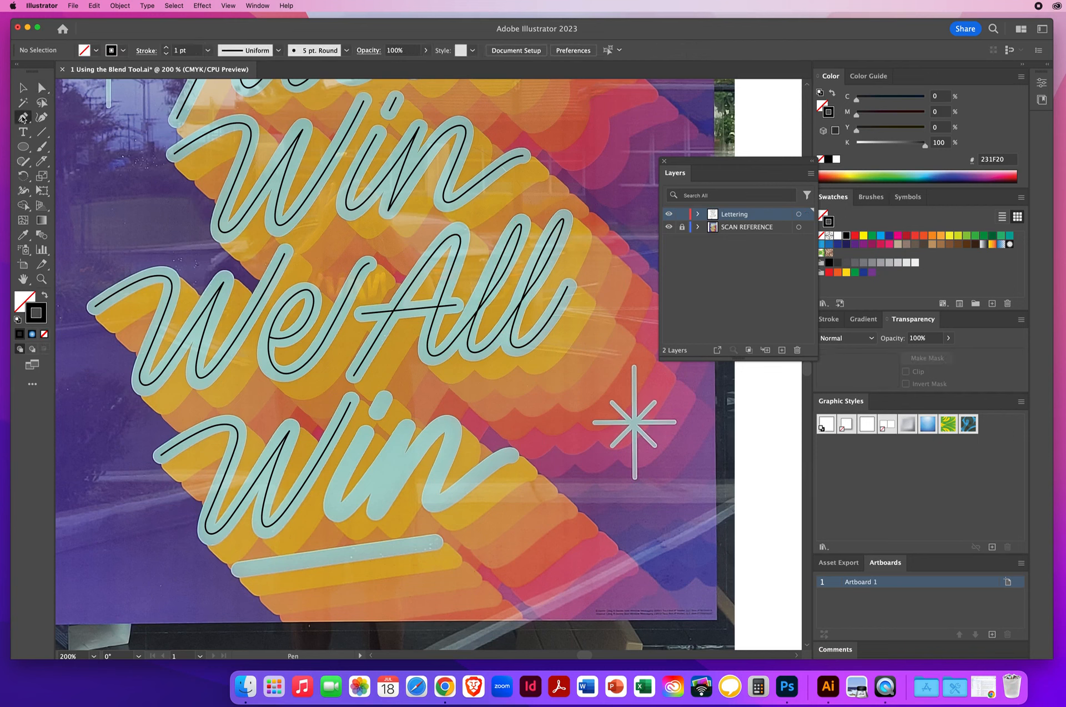
pyautogui.click(383, 399)
pyautogui.click(377, 411)
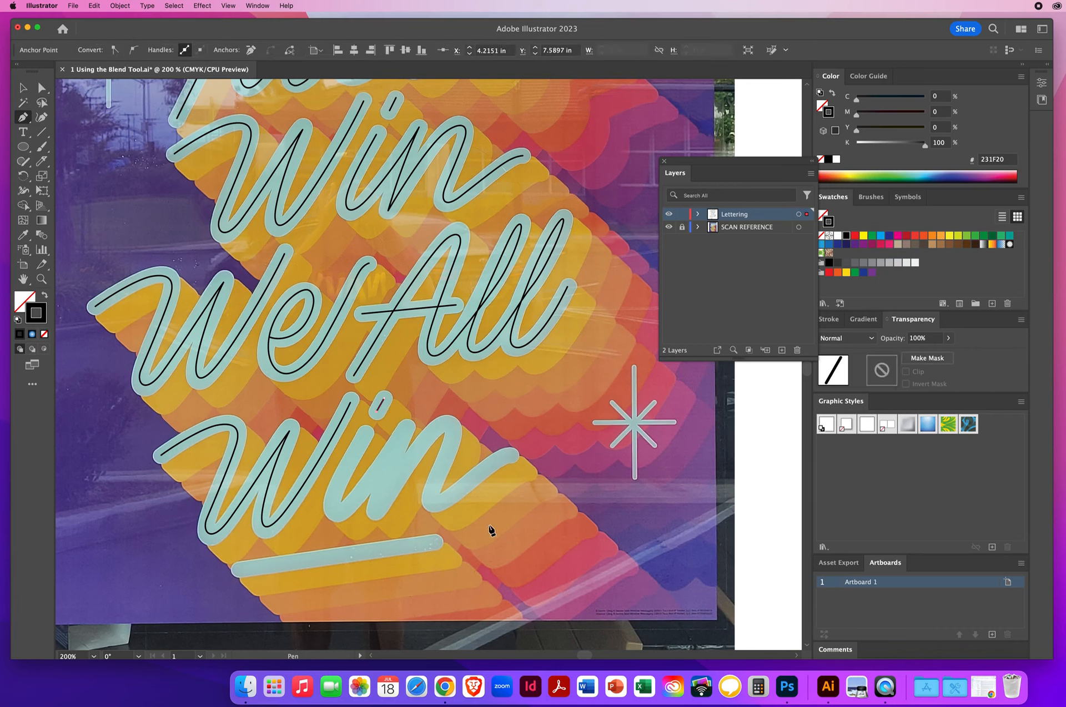
pyautogui.keyDown('super'); pyautogui.click(404, 431); pyautogui.keyUp('super')
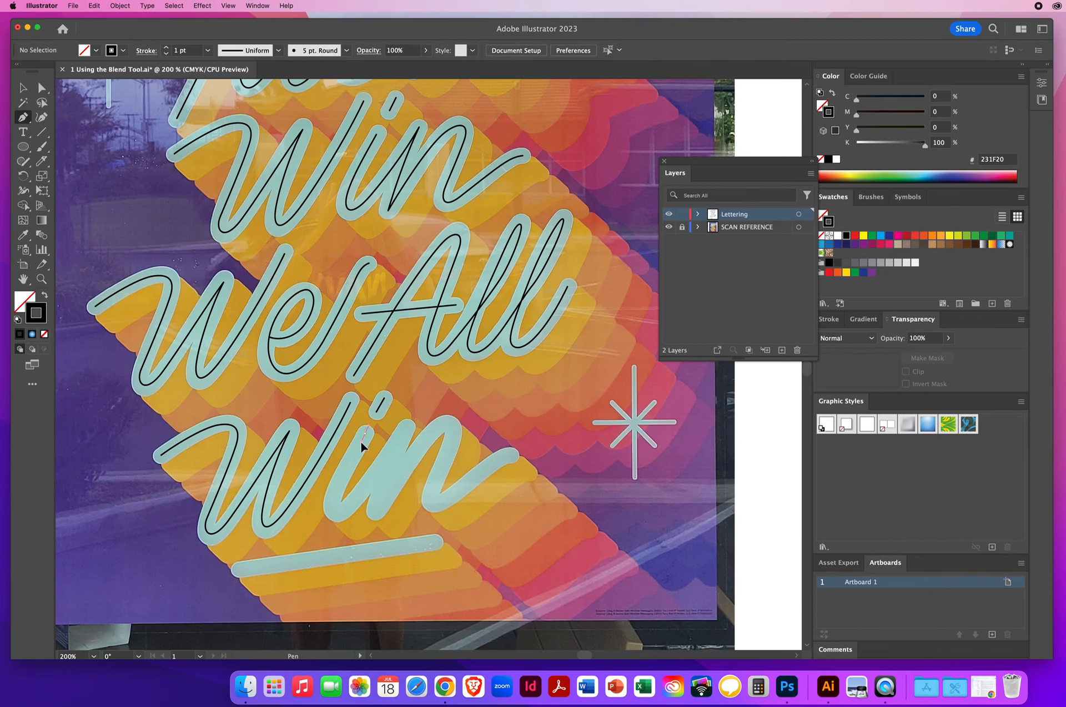
pyautogui.moveTo(357, 449); pyautogui.dragTo(357, 448)
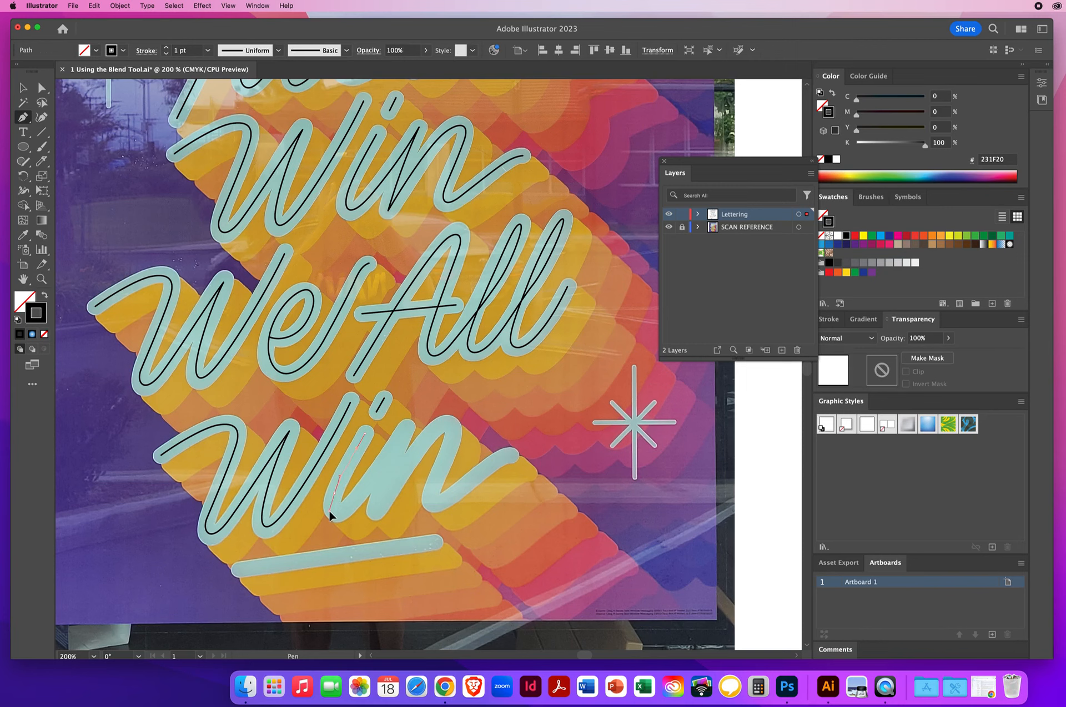
pyautogui.click(329, 510)
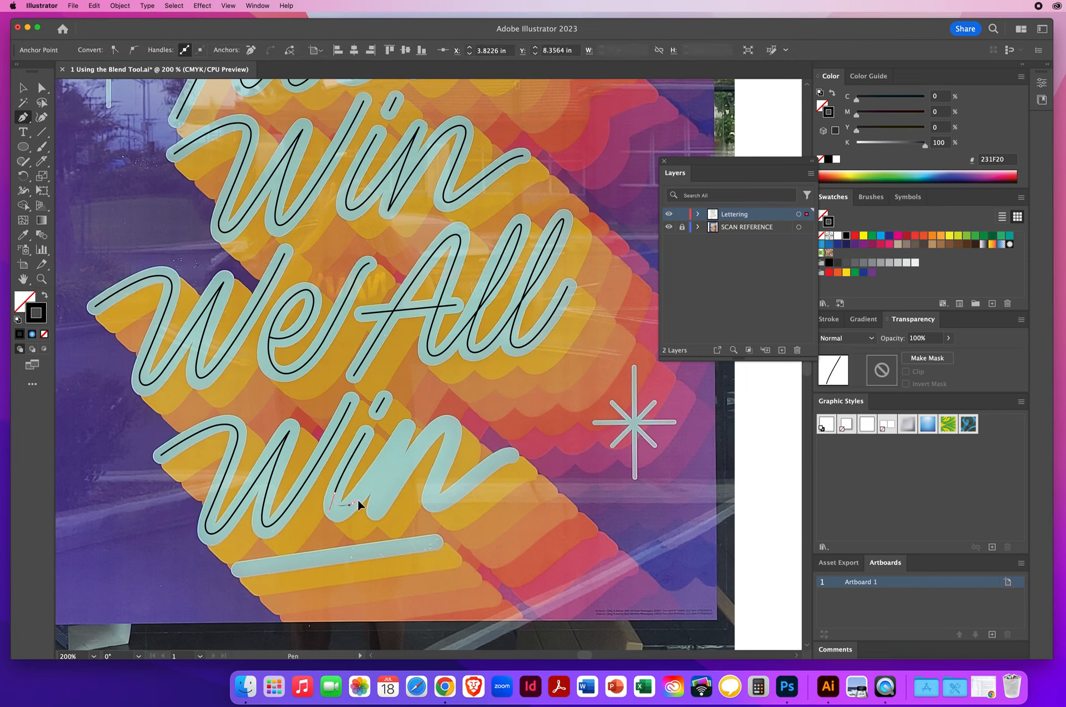
# Trace the 'n' of the bottom 'Win' with a curved Pen-tool path following the reference strokes
pyautogui.click(367, 486)
pyautogui.moveTo(416, 413); pyautogui.dragTo(416, 411)
pyautogui.click(406, 429)
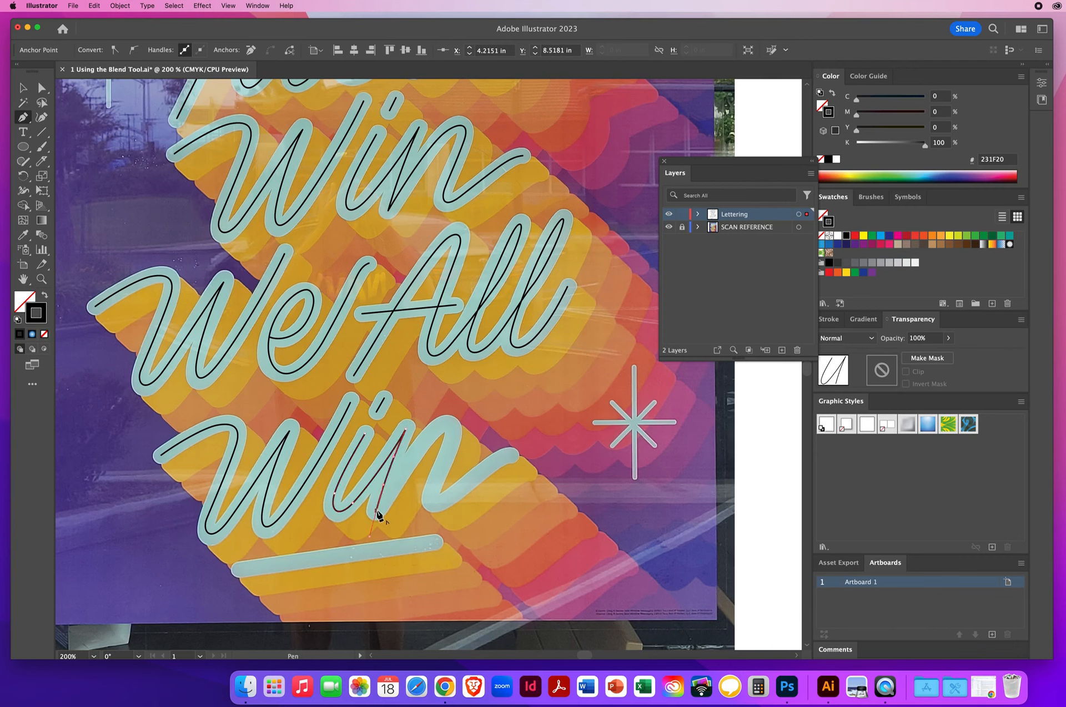
pyautogui.moveTo(376, 511); pyautogui.dragTo(399, 471)
pyautogui.moveTo(431, 433); pyautogui.dragTo(446, 457)
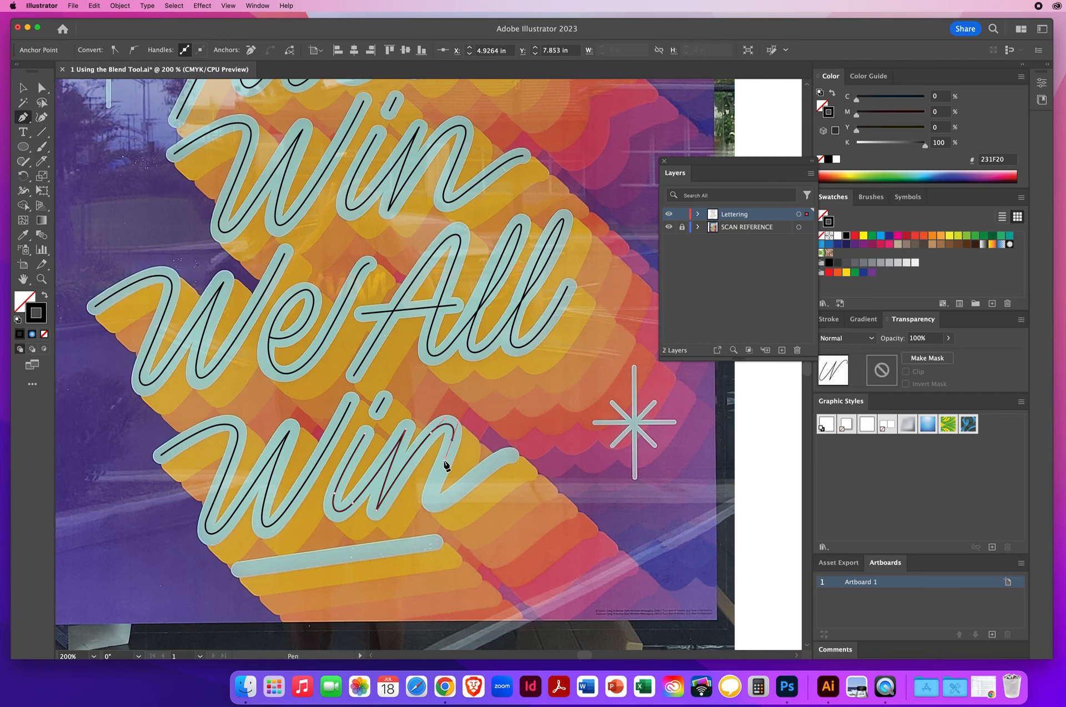
pyautogui.click(433, 489)
pyautogui.click(427, 499)
pyautogui.moveTo(431, 497); pyautogui.dragTo(515, 453)
pyautogui.press('super')
pyautogui.keyDown('super'); pyautogui.click(484, 396); pyautogui.keyUp('super')
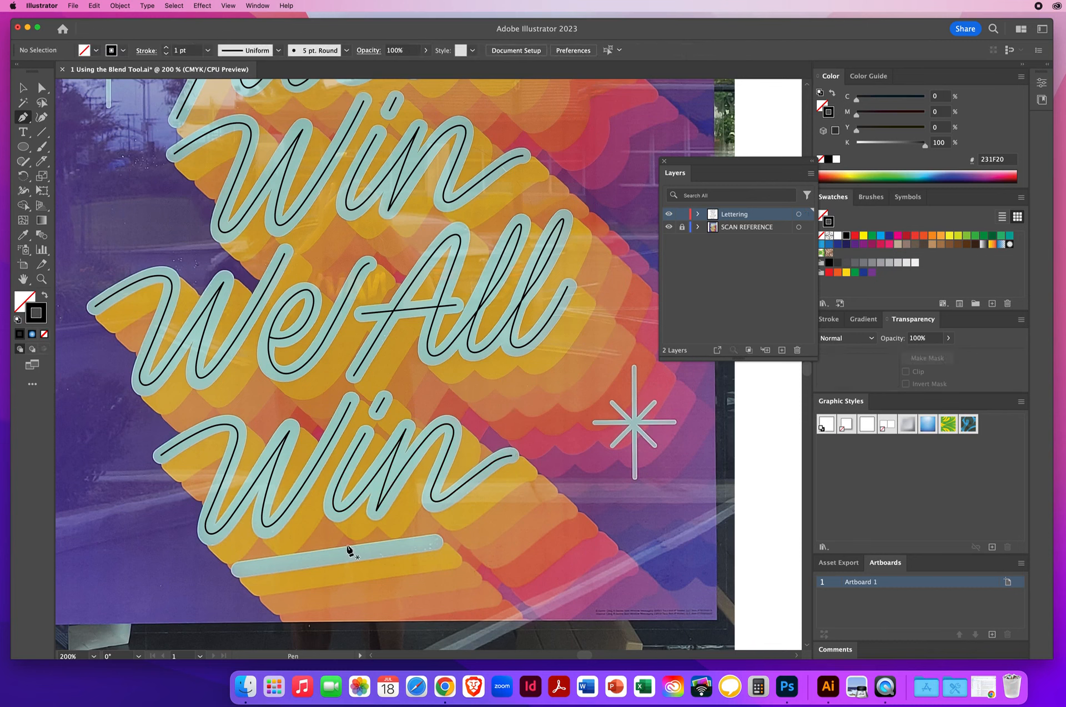
# Draw a straight Pen-tool line along the underline beneath the bottom 'Win'
pyautogui.click(239, 570)
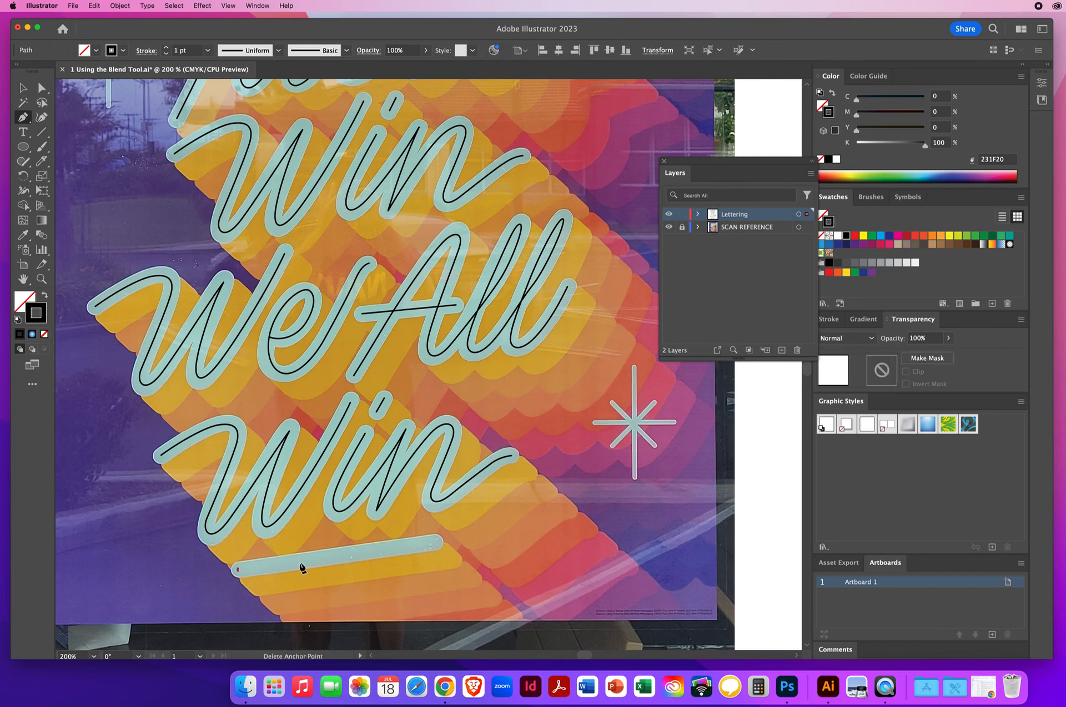
pyautogui.click(436, 545)
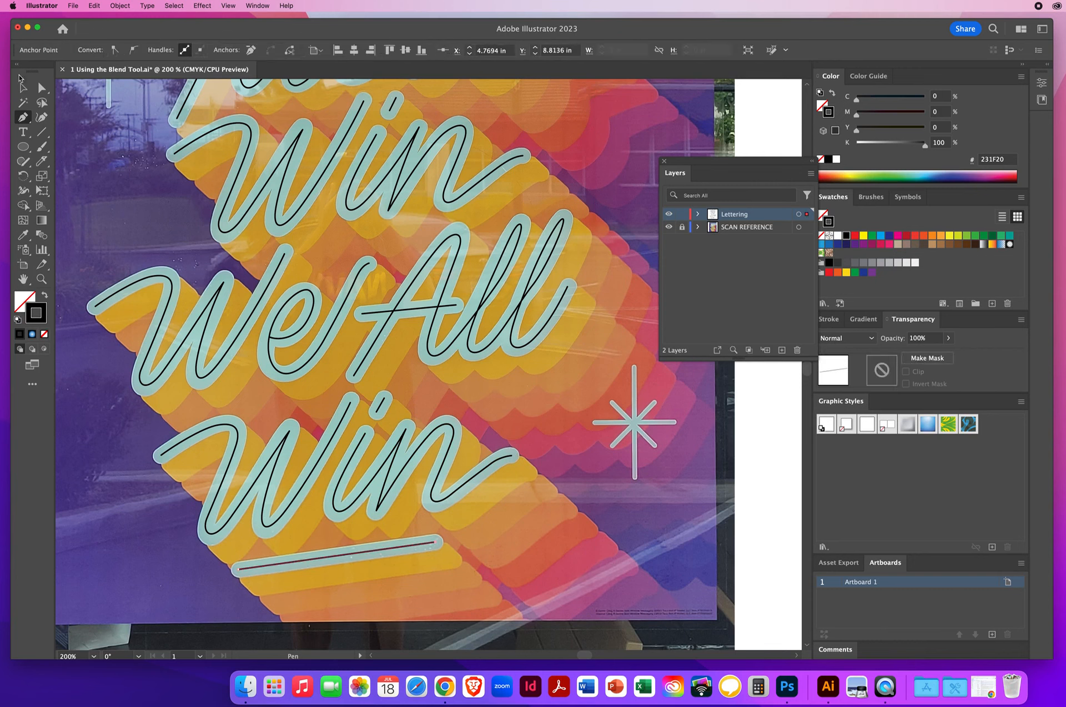
pyautogui.click(23, 88)
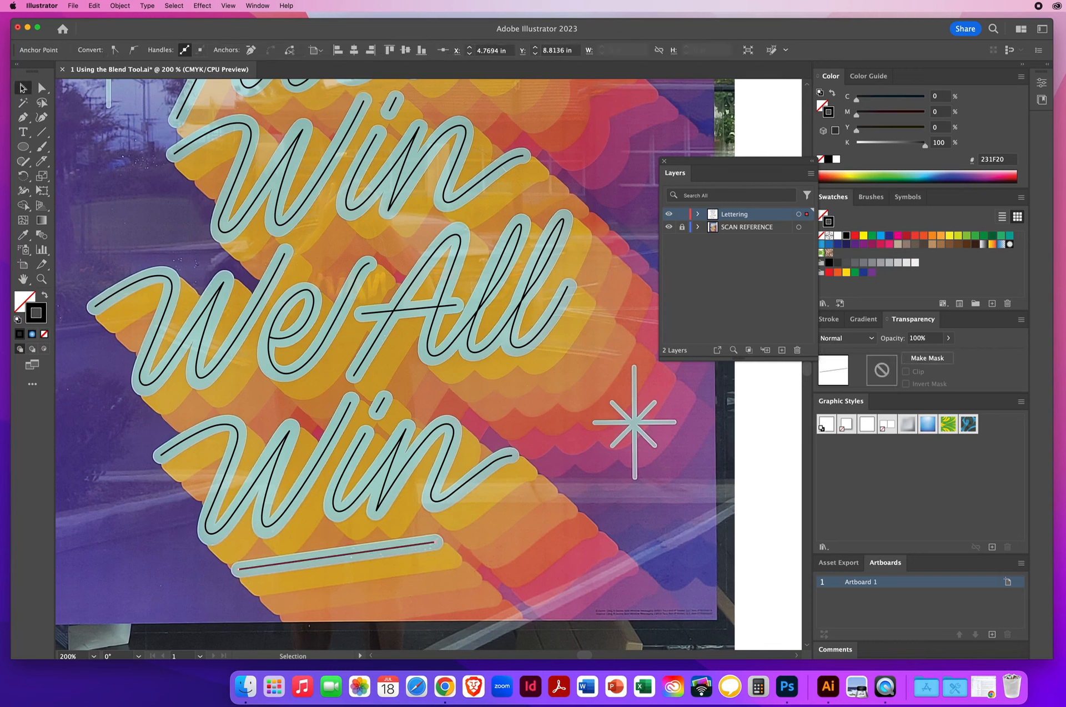
pyautogui.click(333, 253)
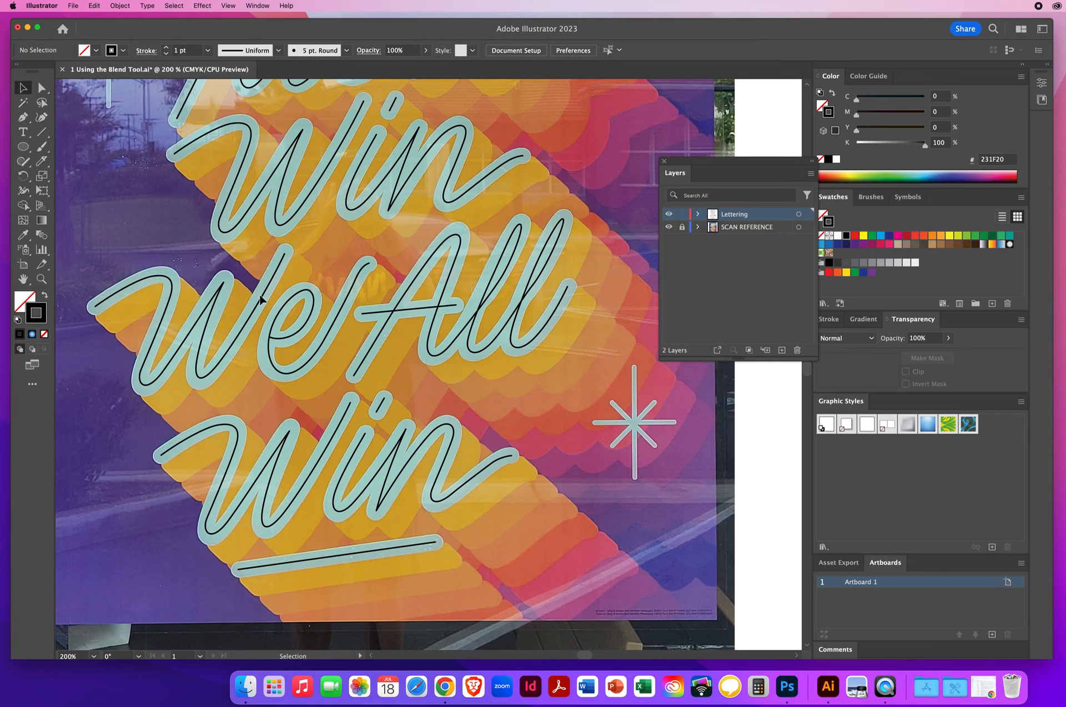
# Save the document to the Desktop as an Illustrator file named with the student's name followed by BlendTool.ai
pyautogui.click(73, 6)
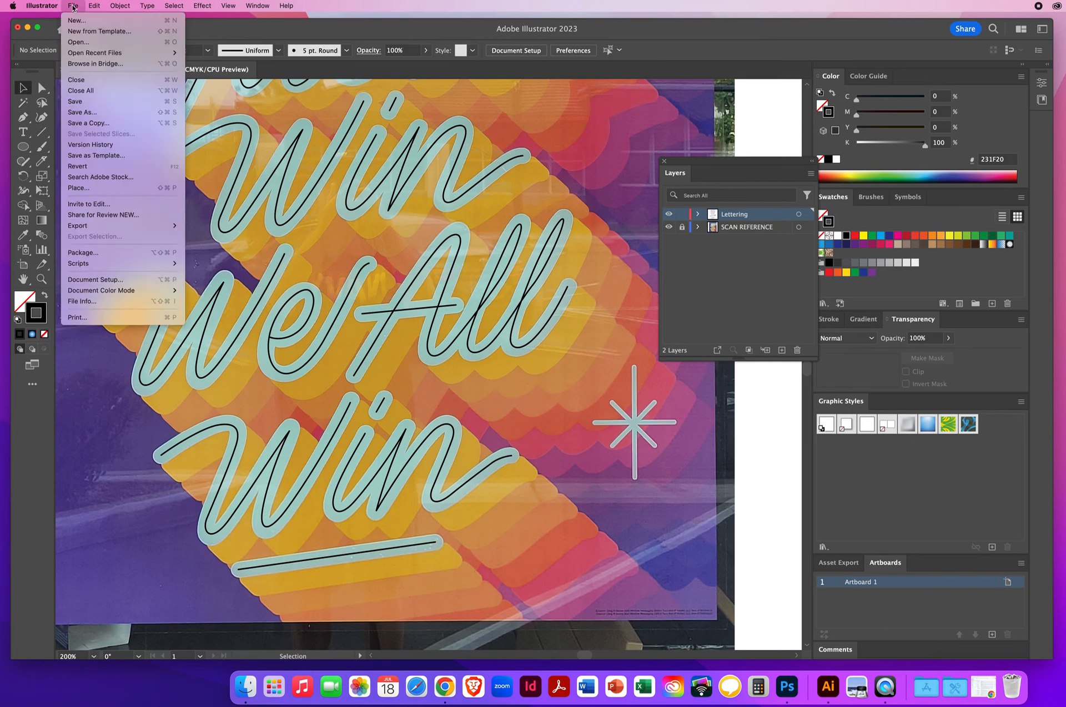
pyautogui.click(86, 114)
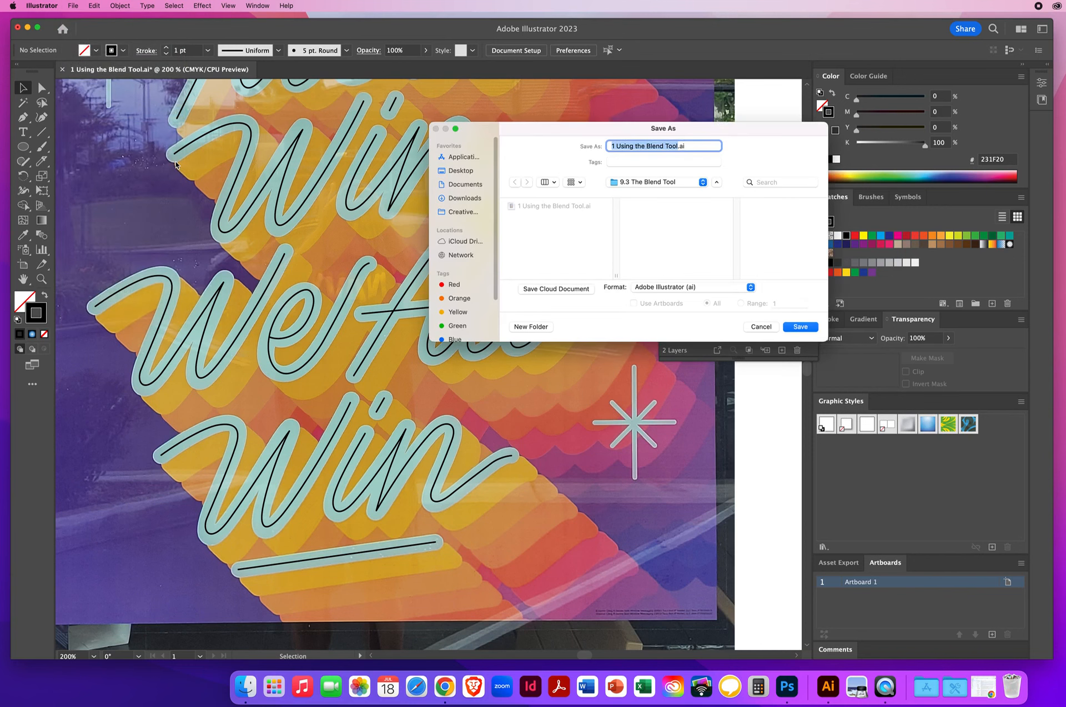
pyautogui.click(461, 171)
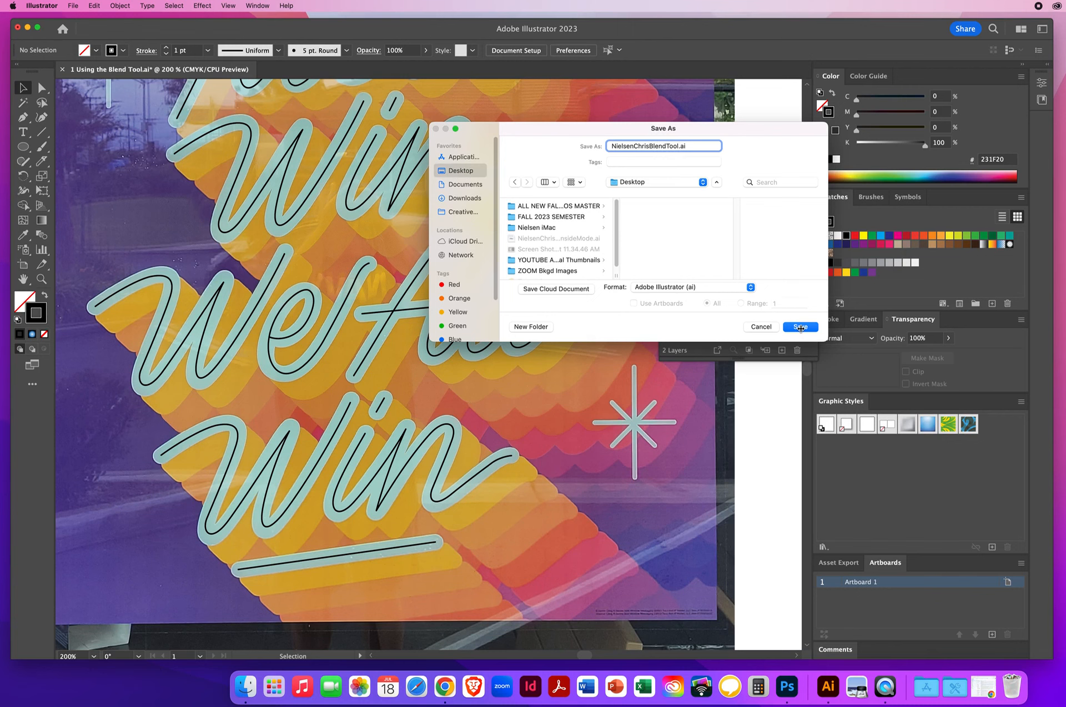
pyautogui.click(800, 327)
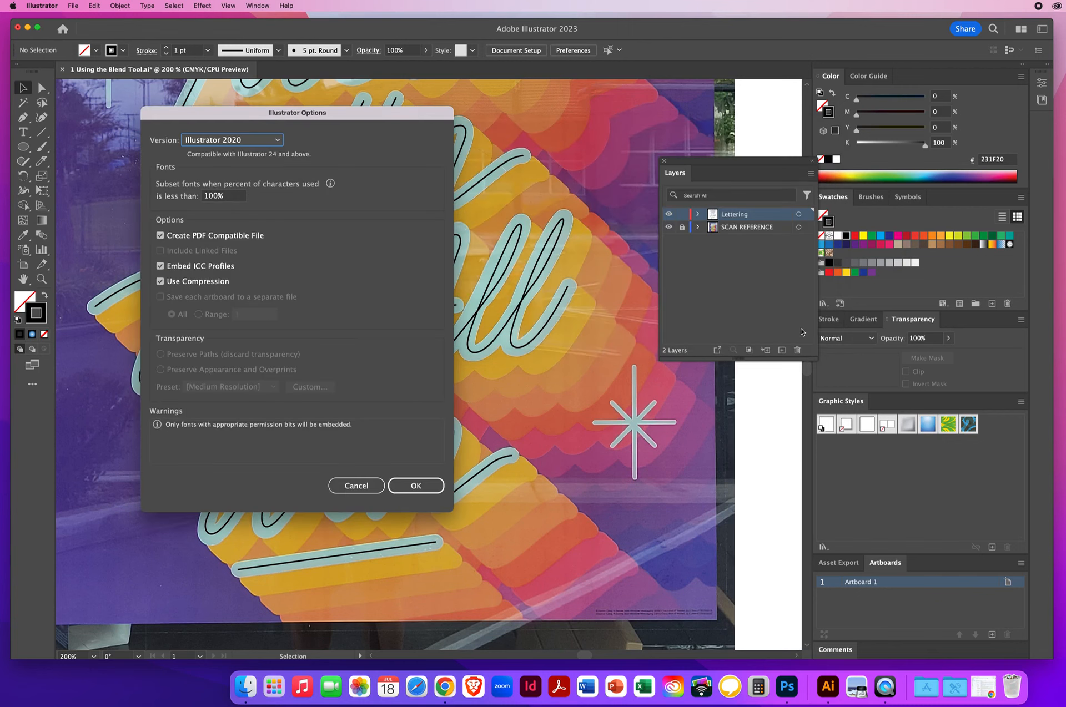
pyautogui.click(408, 485)
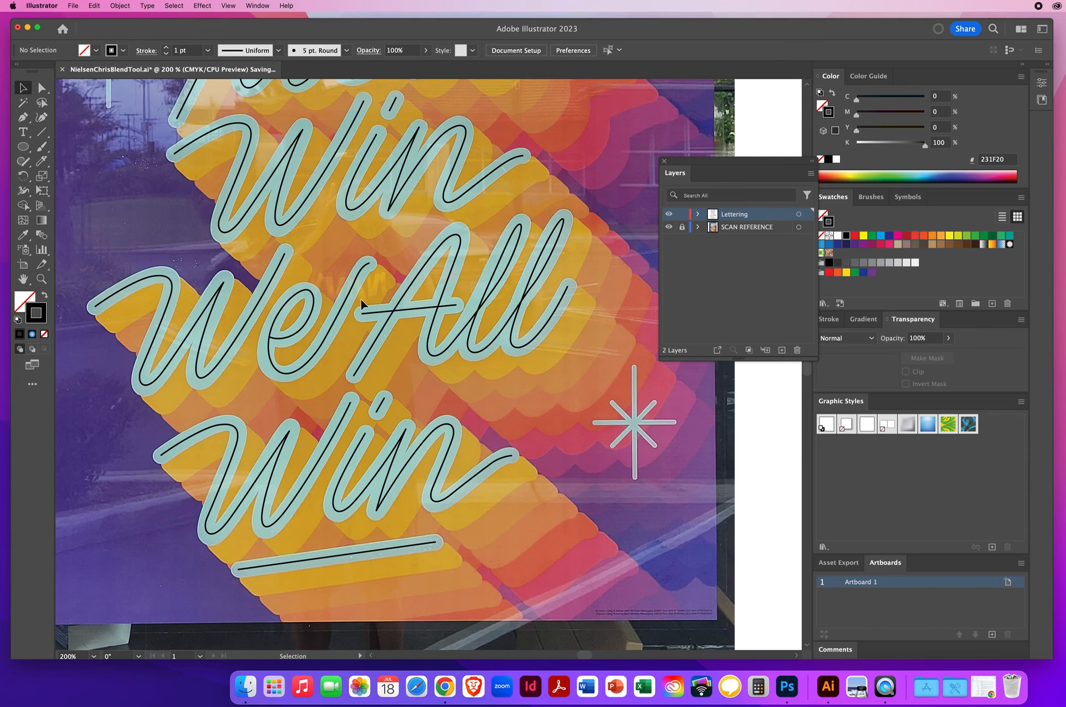
# Adjust an anchor point on the 'e' of 'We' with the Direct Selection tool to match the reference
pyautogui.press('space')
pyautogui.moveTo(333, 137); pyautogui.dragTo(344, 173)
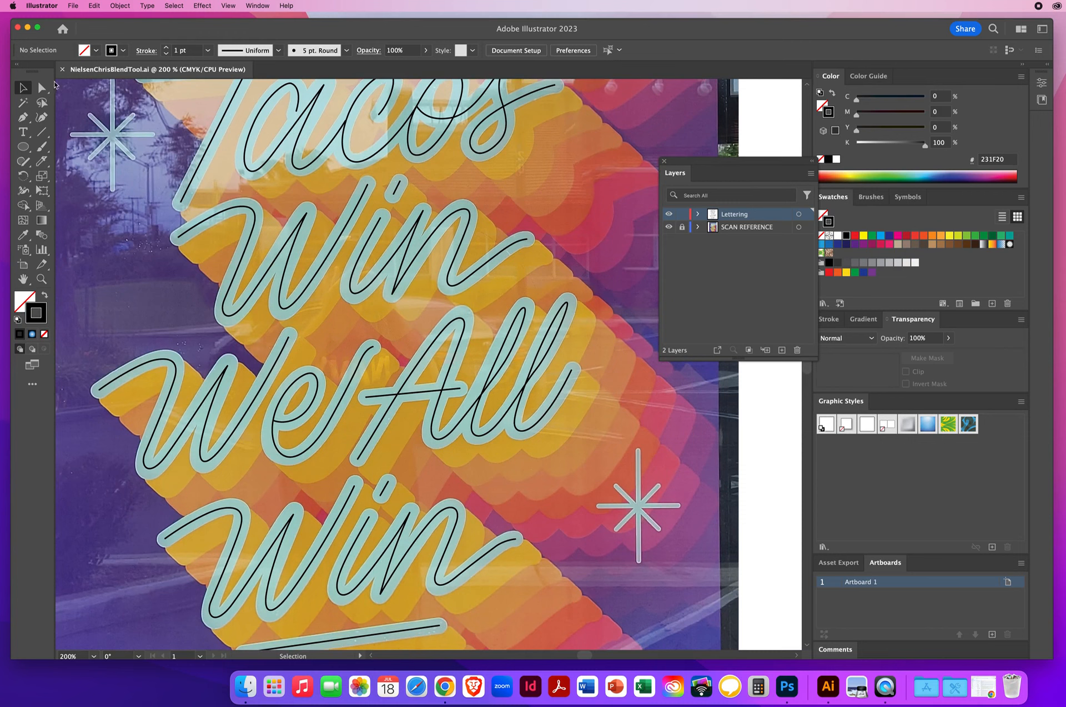
pyautogui.click(42, 89)
pyautogui.click(273, 458)
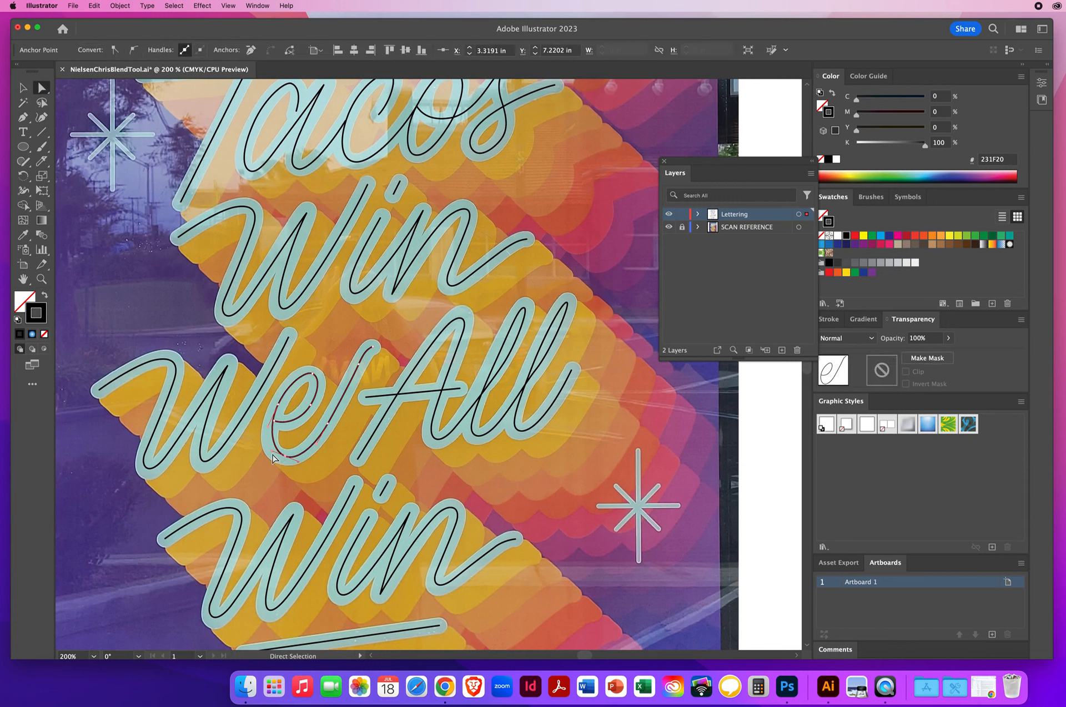
pyautogui.click(266, 436)
pyautogui.click(283, 462)
pyautogui.moveTo(281, 458); pyautogui.dragTo(283, 457)
pyautogui.click(319, 470)
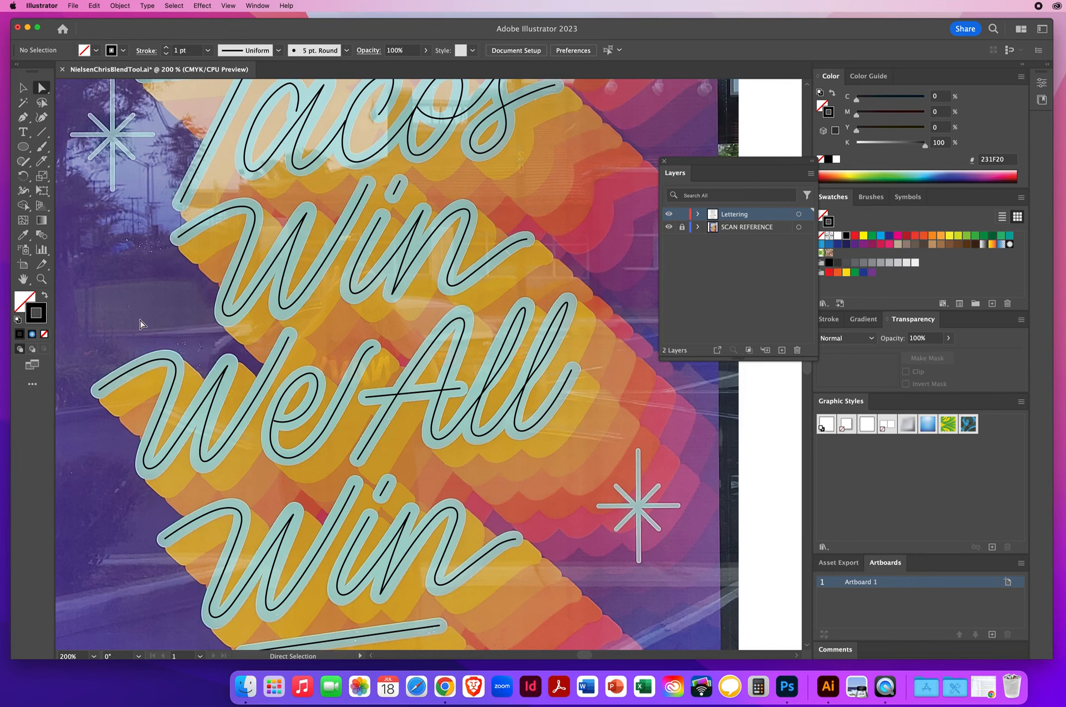
# Select all the lettering paths and set their stroke weight to 13 pt
pyautogui.press('super')
pyautogui.press('super+0')
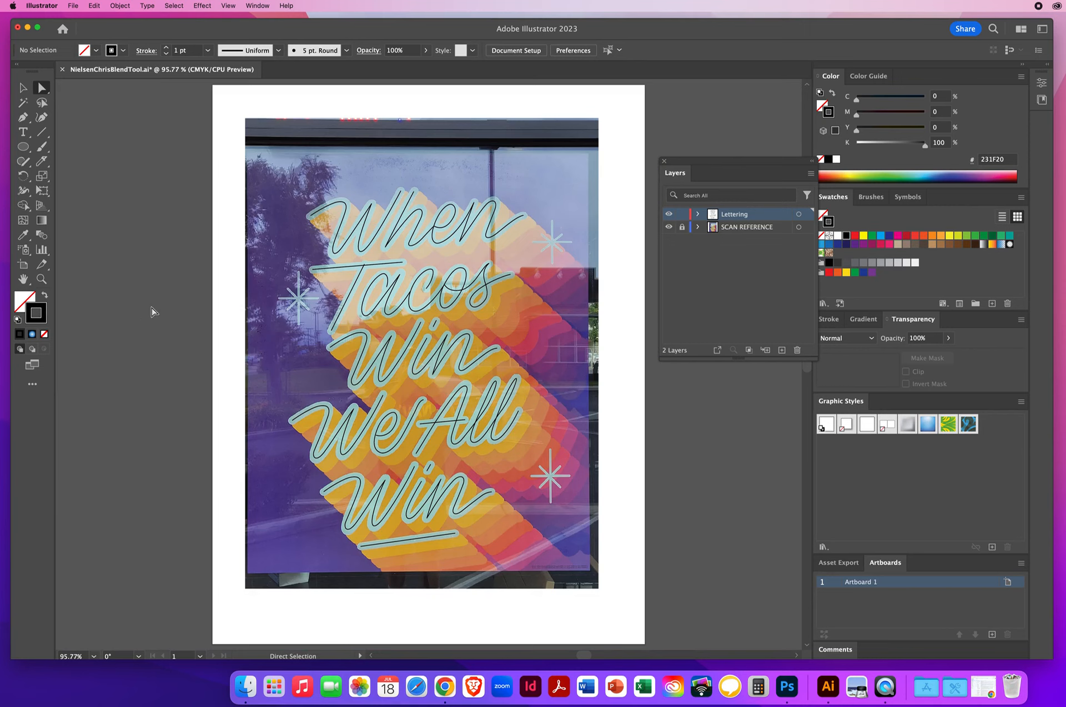
pyautogui.click(22, 87)
pyautogui.moveTo(272, 172); pyautogui.dragTo(582, 571)
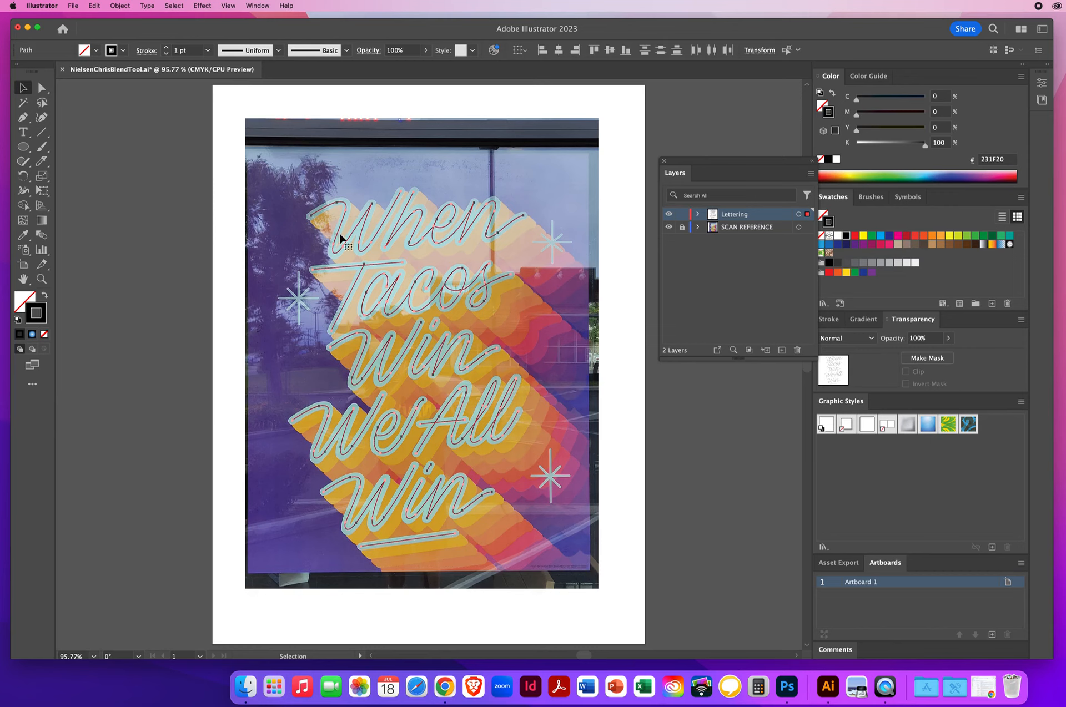
pyautogui.click(183, 50)
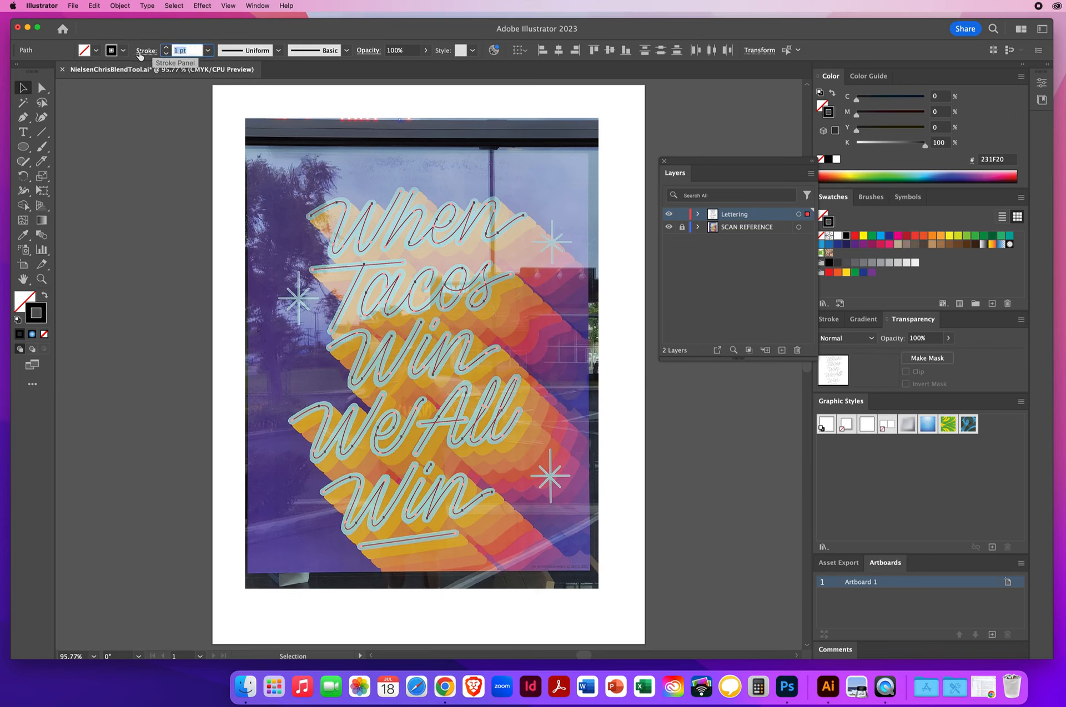
pyautogui.click(147, 51)
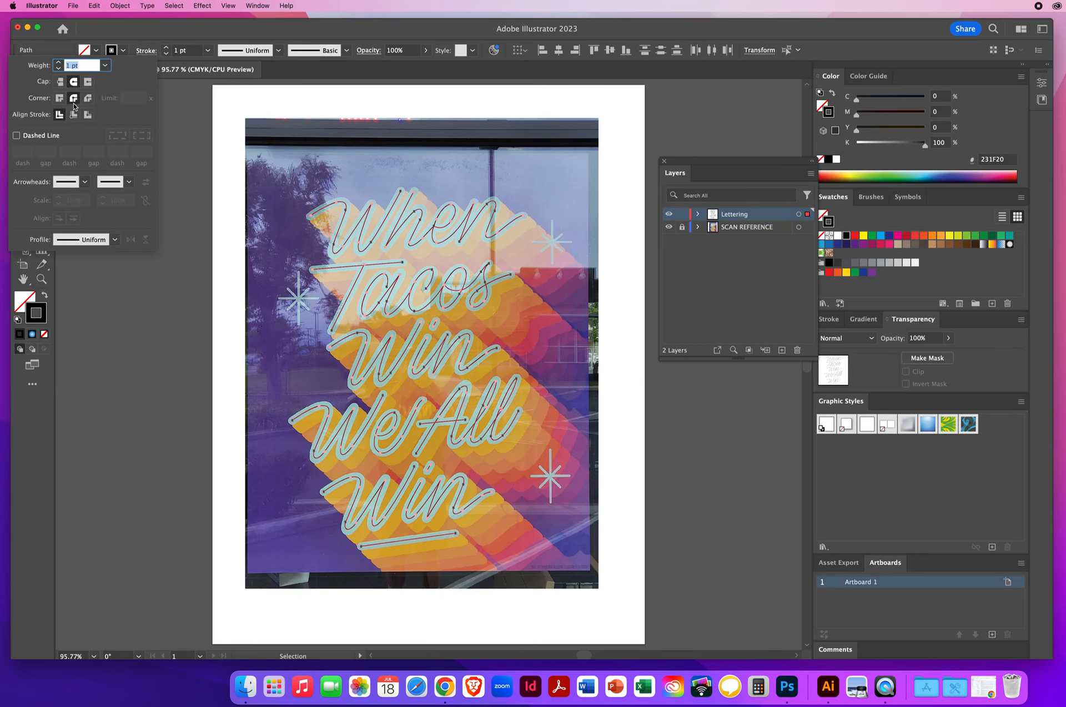
pyautogui.click(174, 51)
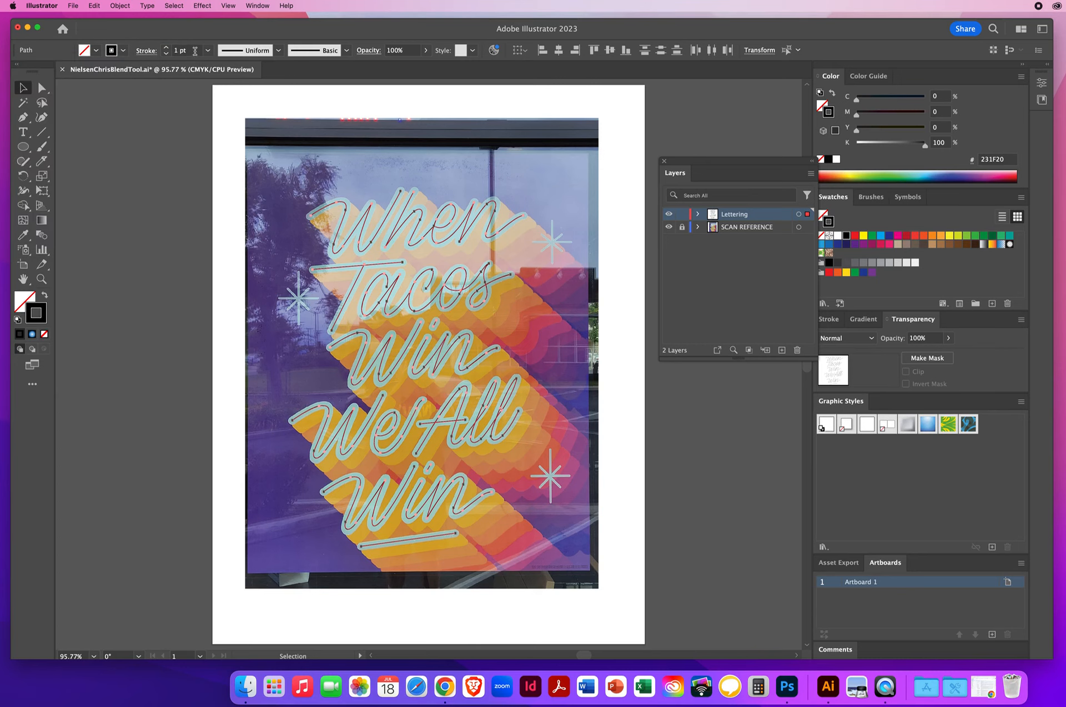
pyautogui.click(166, 50)
pyautogui.click(167, 50)
pyautogui.click(167, 49)
pyautogui.click(166, 49)
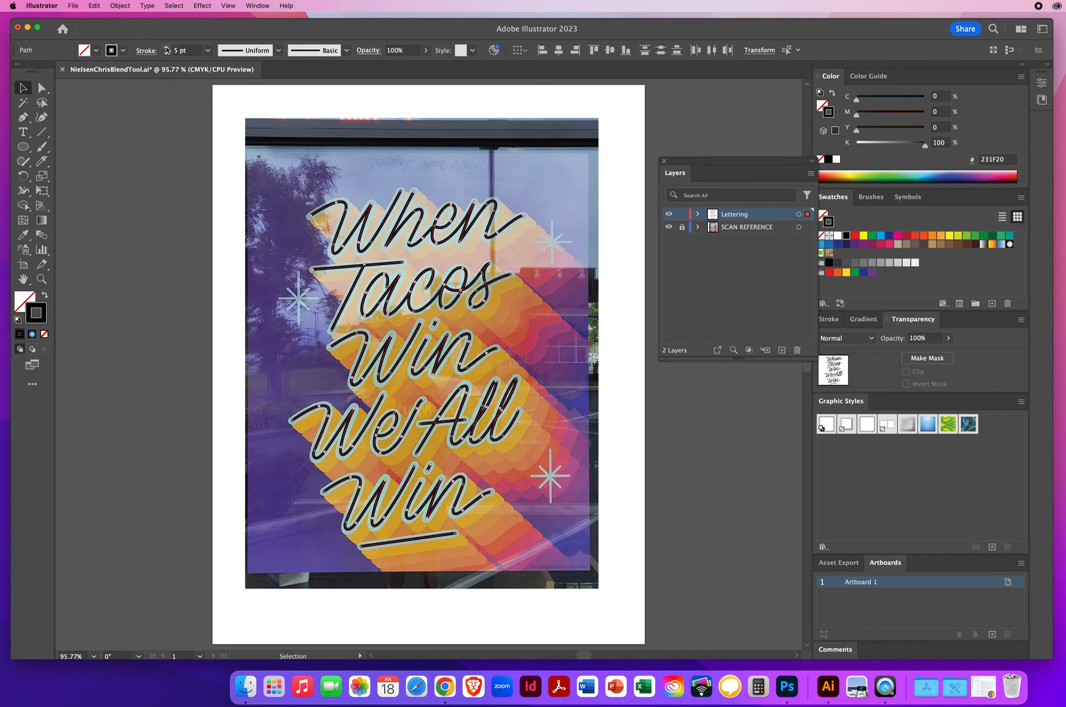
pyautogui.click(167, 49)
pyautogui.click(166, 49)
pyautogui.click(166, 49)
pyautogui.click(167, 50)
pyautogui.click(166, 49)
pyautogui.click(167, 50)
pyautogui.click(167, 50)
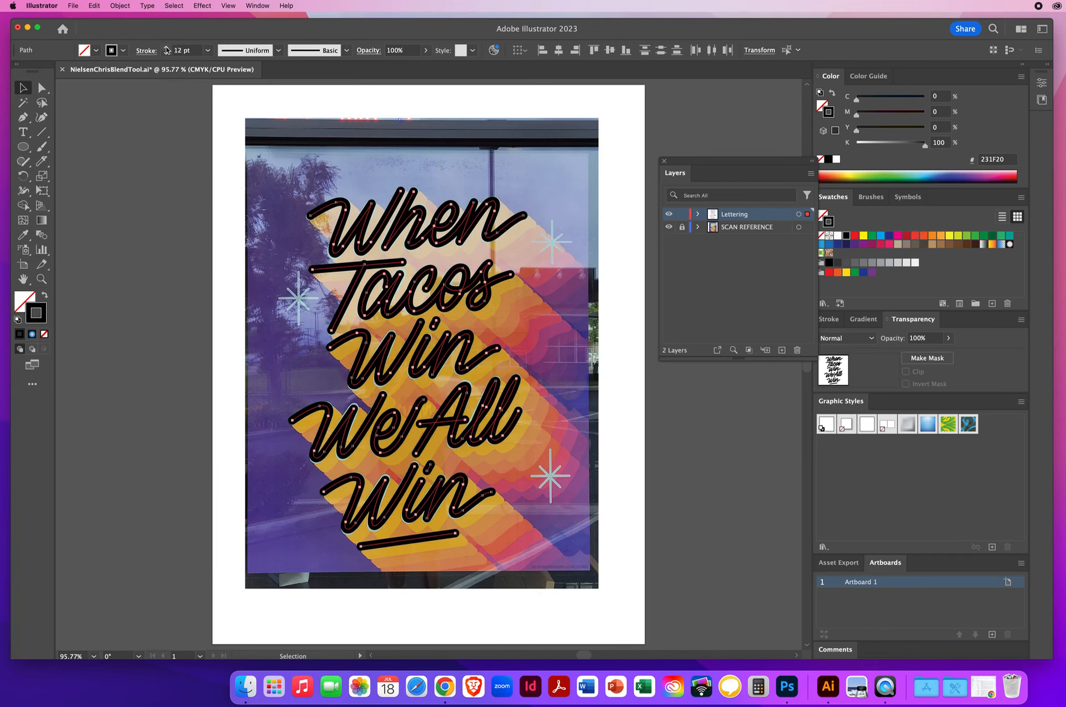
pyautogui.click(166, 54)
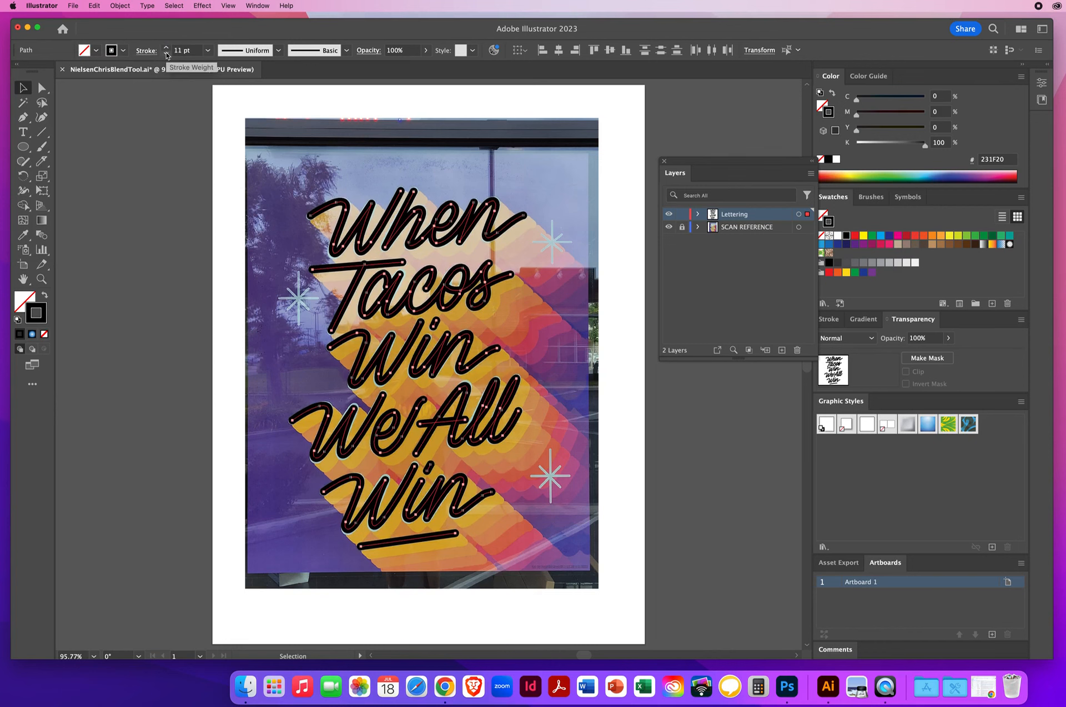
pyautogui.click(166, 47)
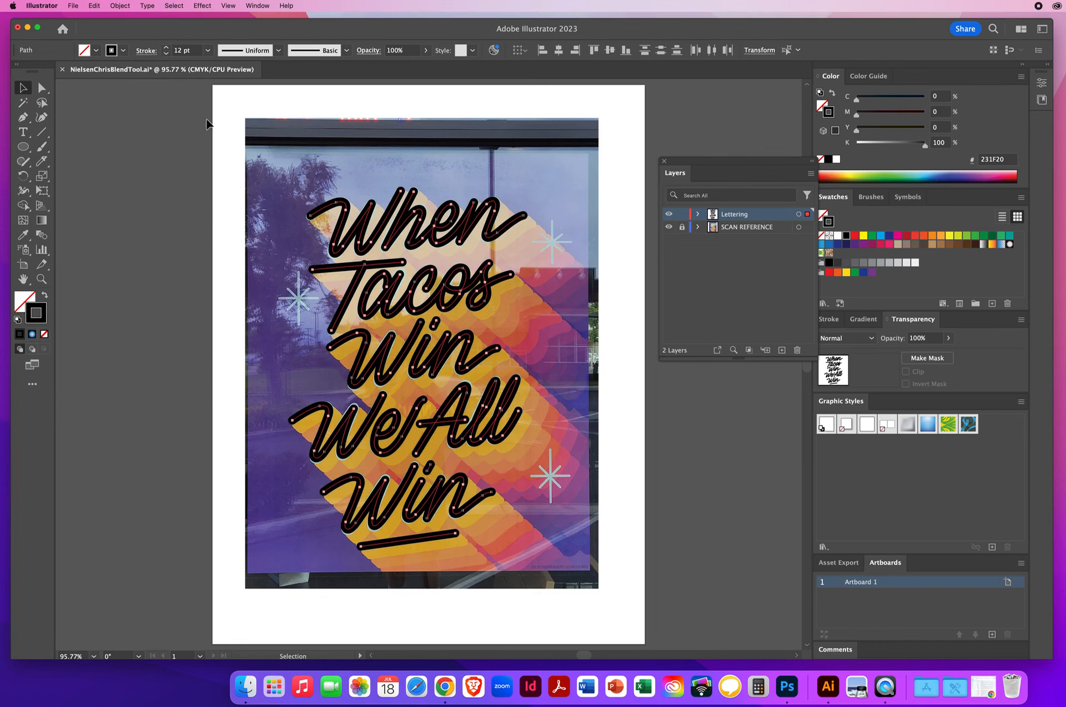
pyautogui.click(167, 48)
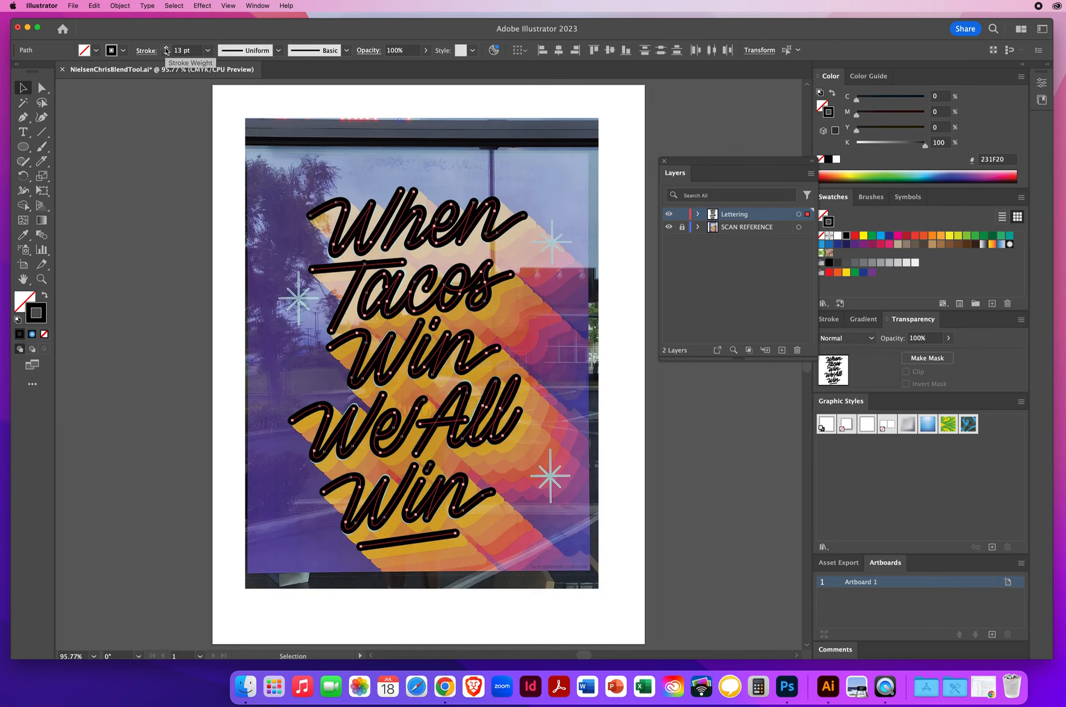
pyautogui.click(166, 48)
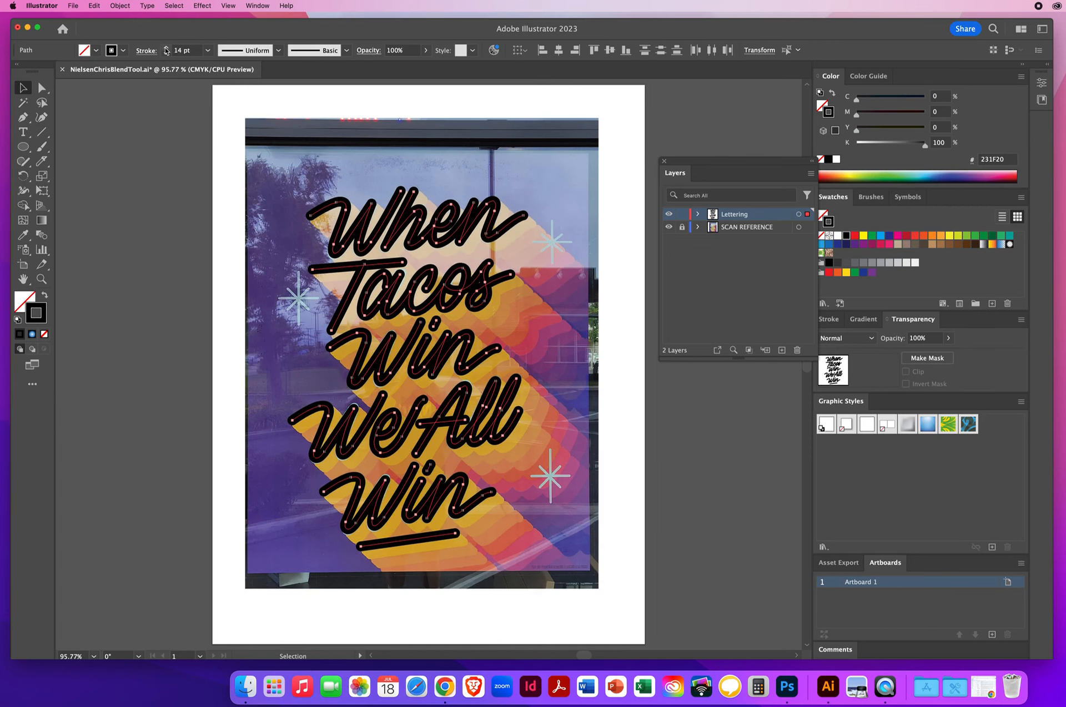
pyautogui.click(165, 54)
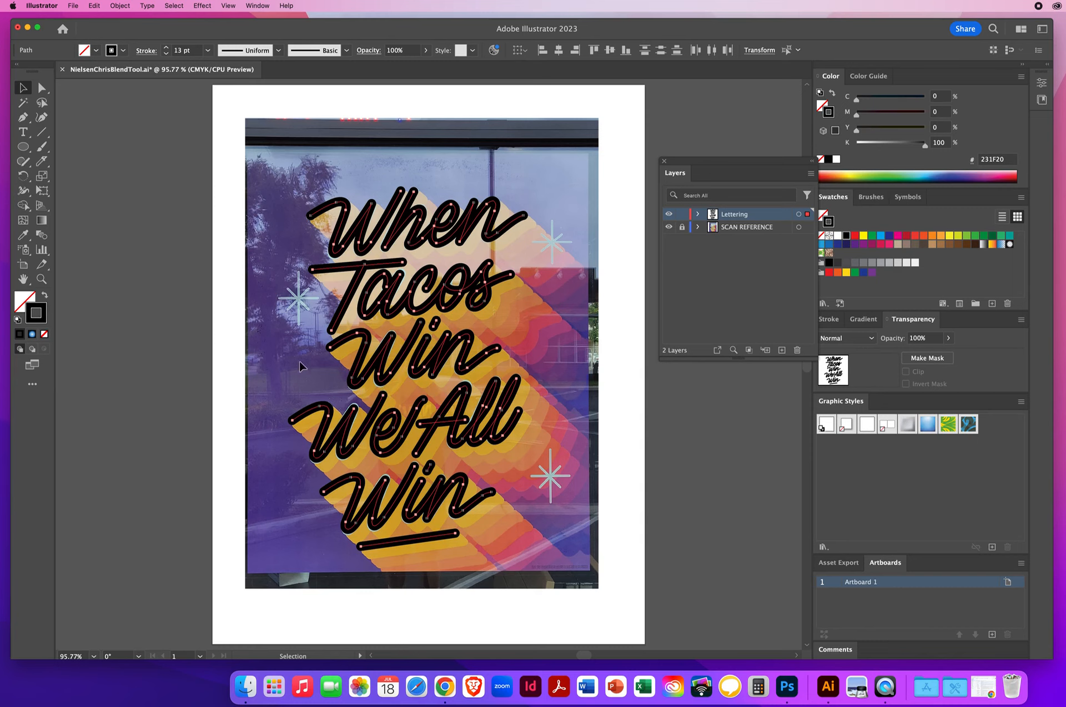
# Hide and show the scan reference layer to preview the lettering on its own
pyautogui.click(750, 227)
pyautogui.click(669, 227)
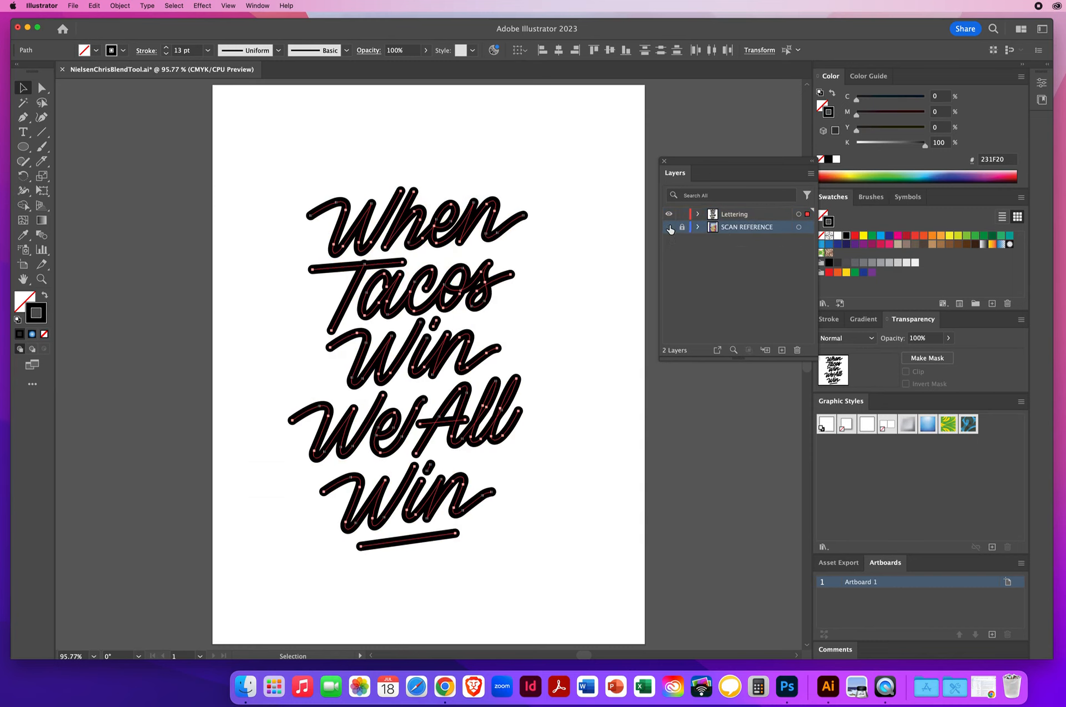
pyautogui.click(669, 227)
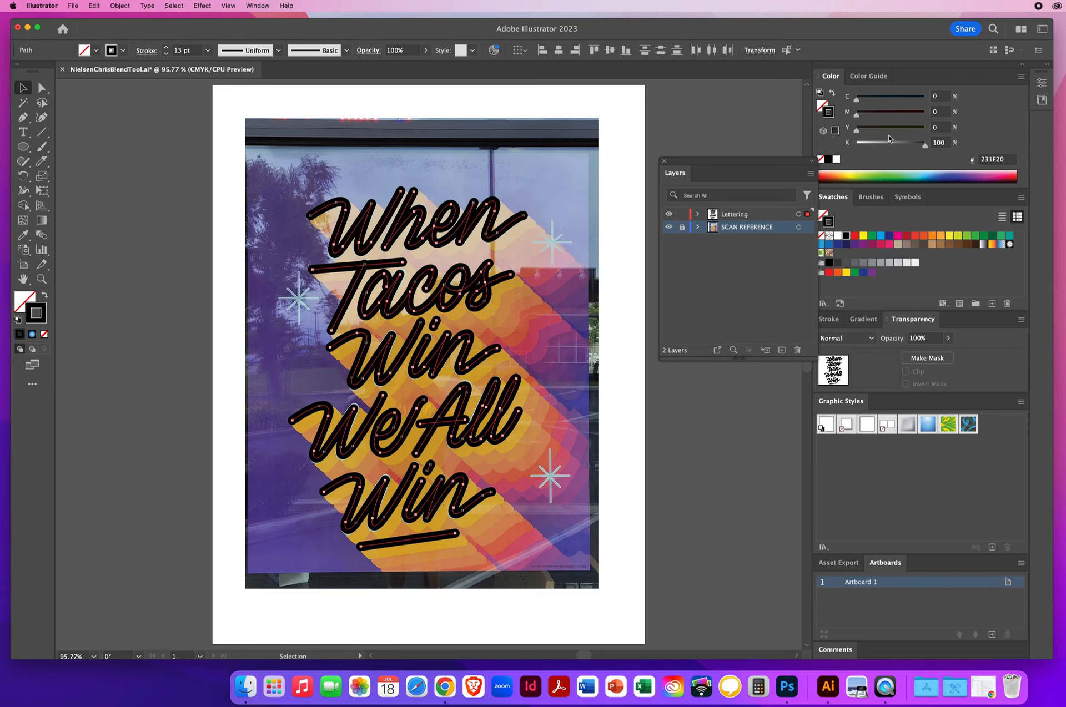
# Set the lettering's stroke to white and combine the paths into a compound path
pyautogui.click(837, 159)
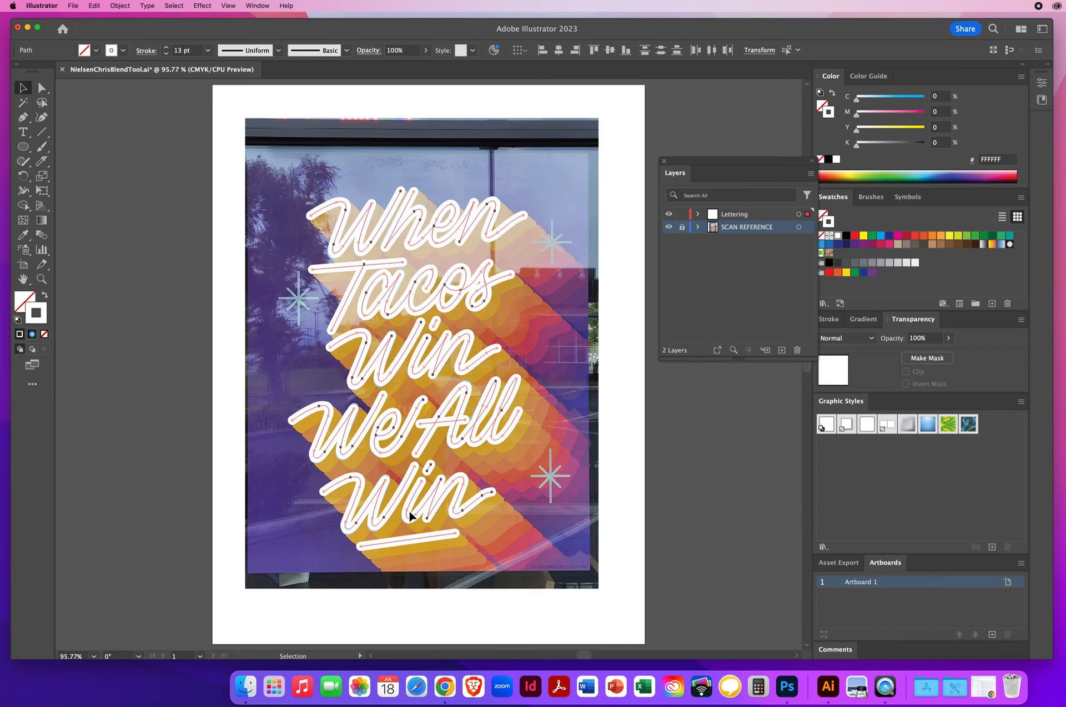
pyautogui.click(119, 6)
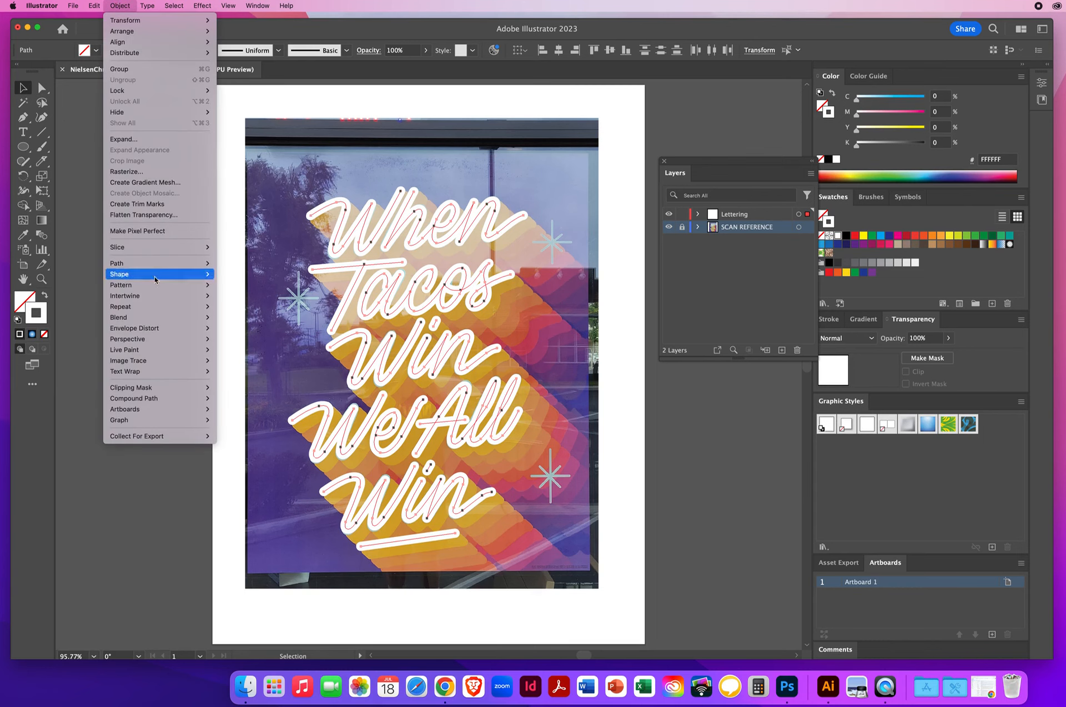
pyautogui.moveTo(151, 402)
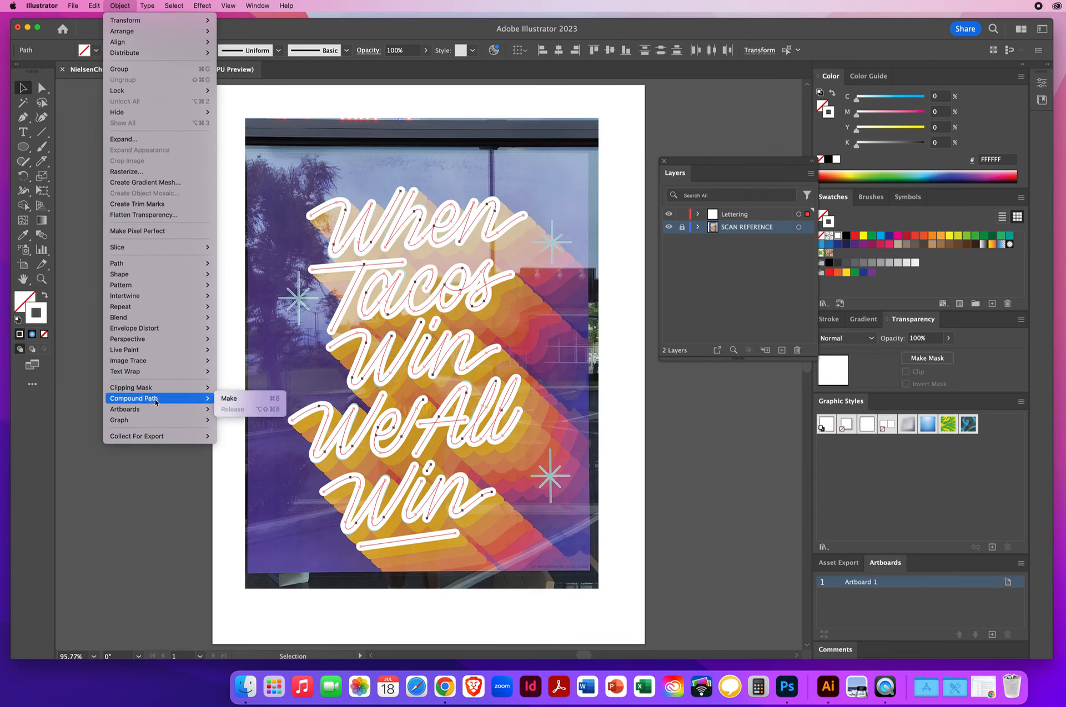
pyautogui.click(238, 399)
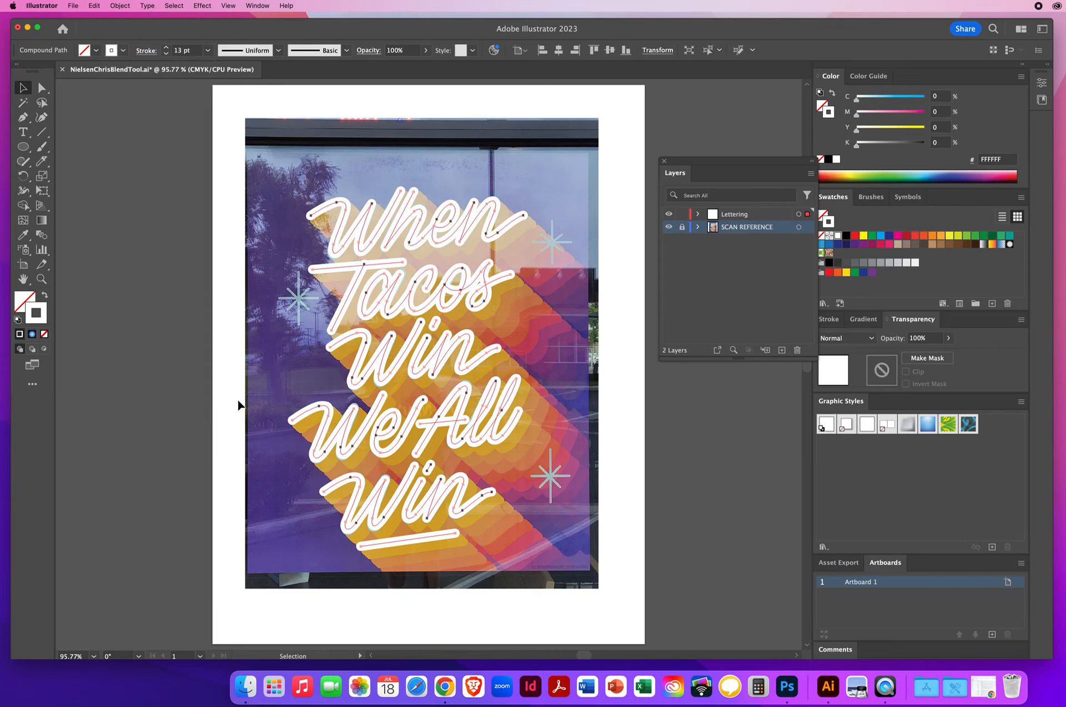
# Duplicate the lettering compound path by dragging a copy down and to the right
pyautogui.click(138, 193)
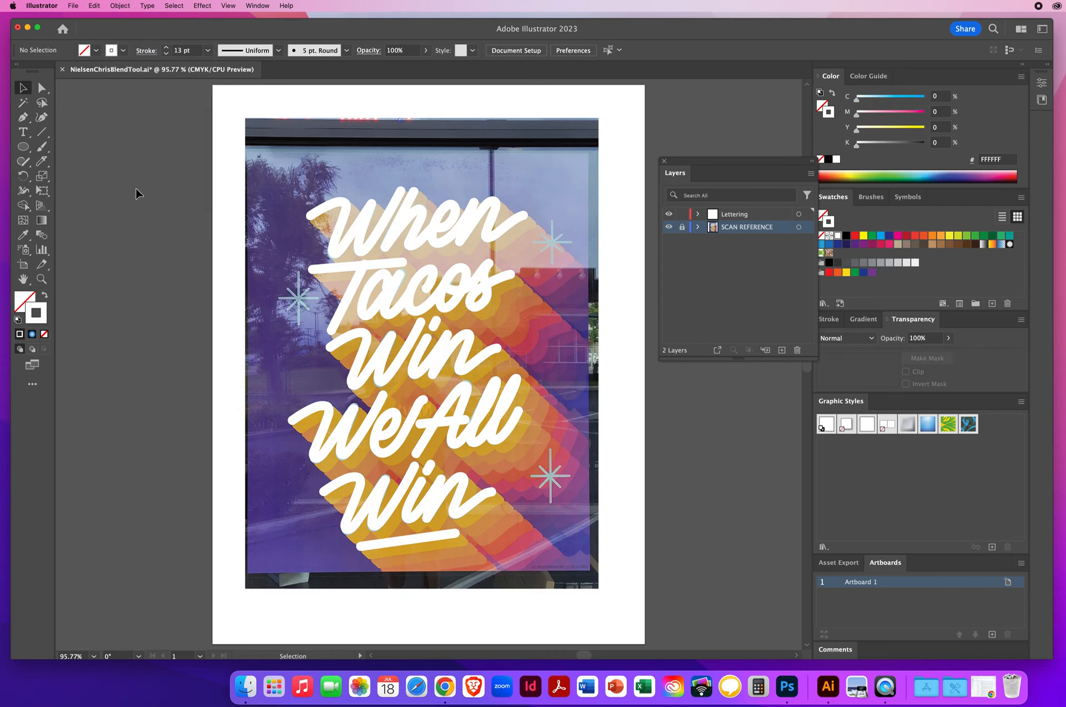
pyautogui.click(345, 203)
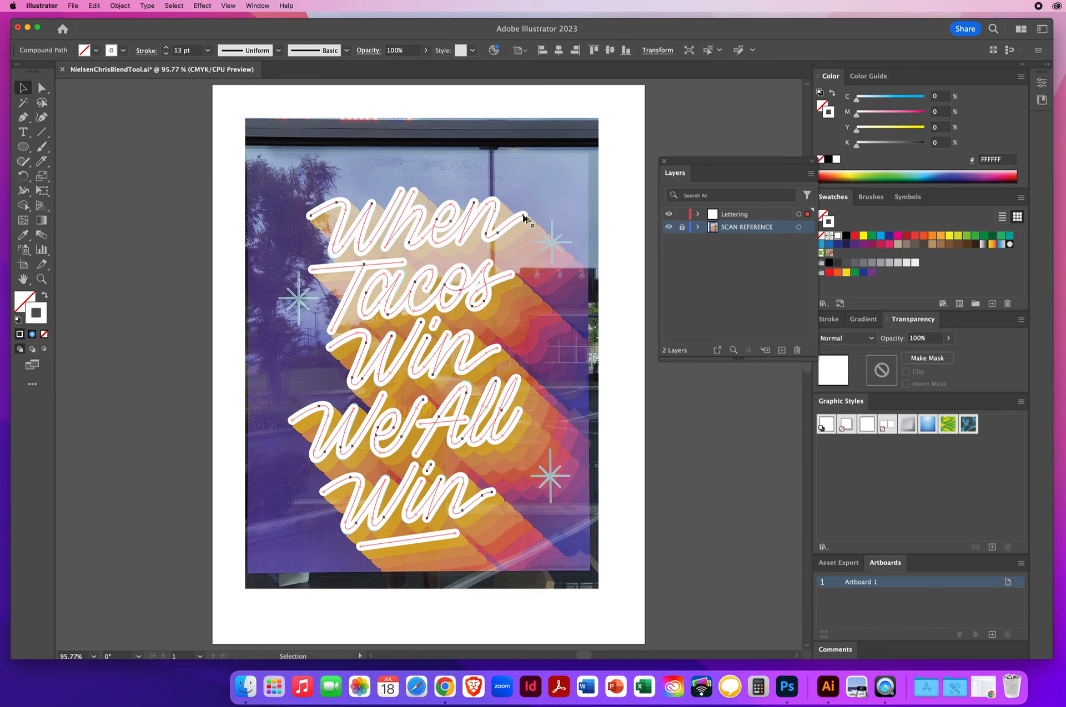
pyautogui.moveTo(524, 216); pyautogui.dragTo(630, 316)
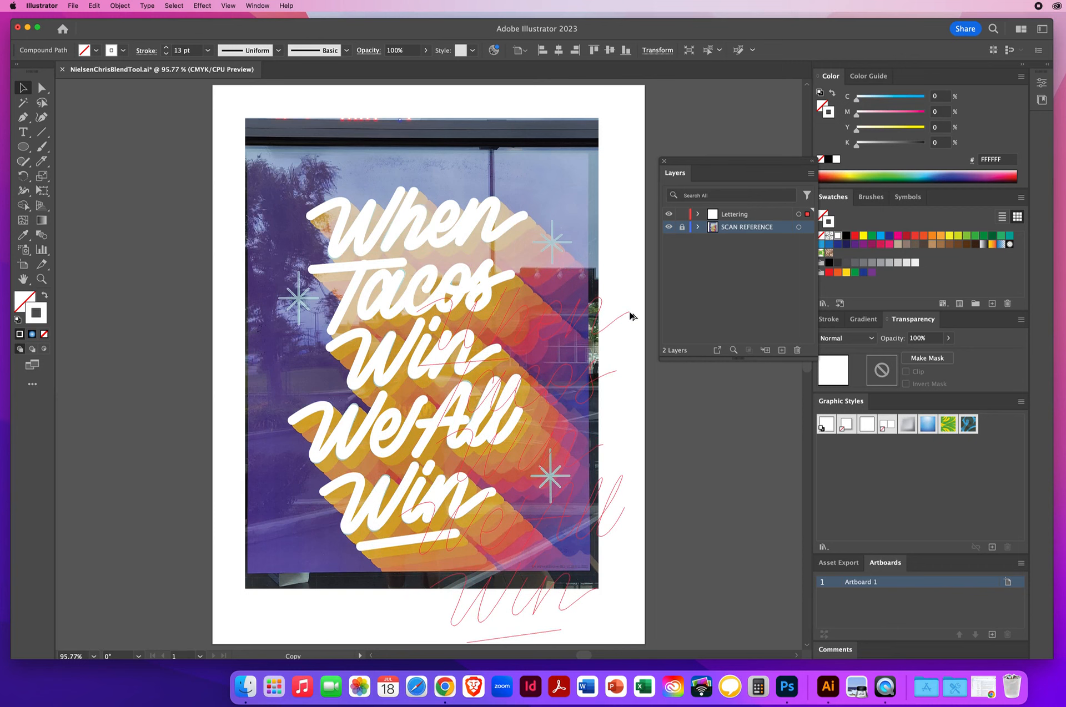
# Send the duplicated lettering copy to the back, behind the original
pyautogui.moveTo(631, 314); pyautogui.dragTo(631, 314)
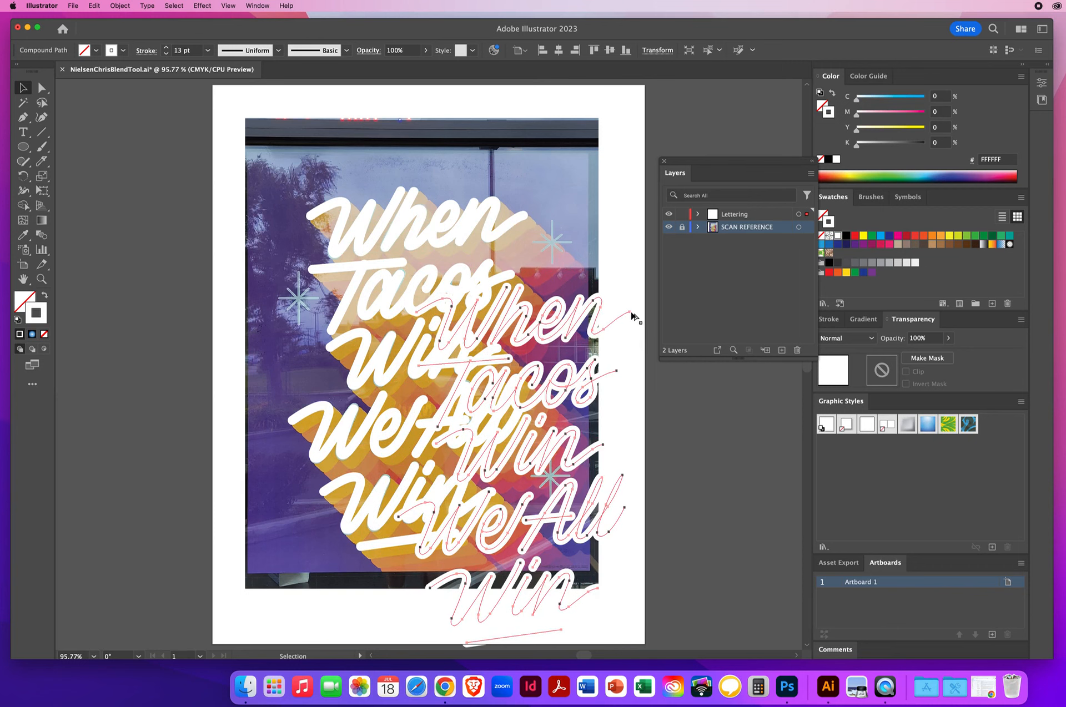
pyautogui.click(119, 7)
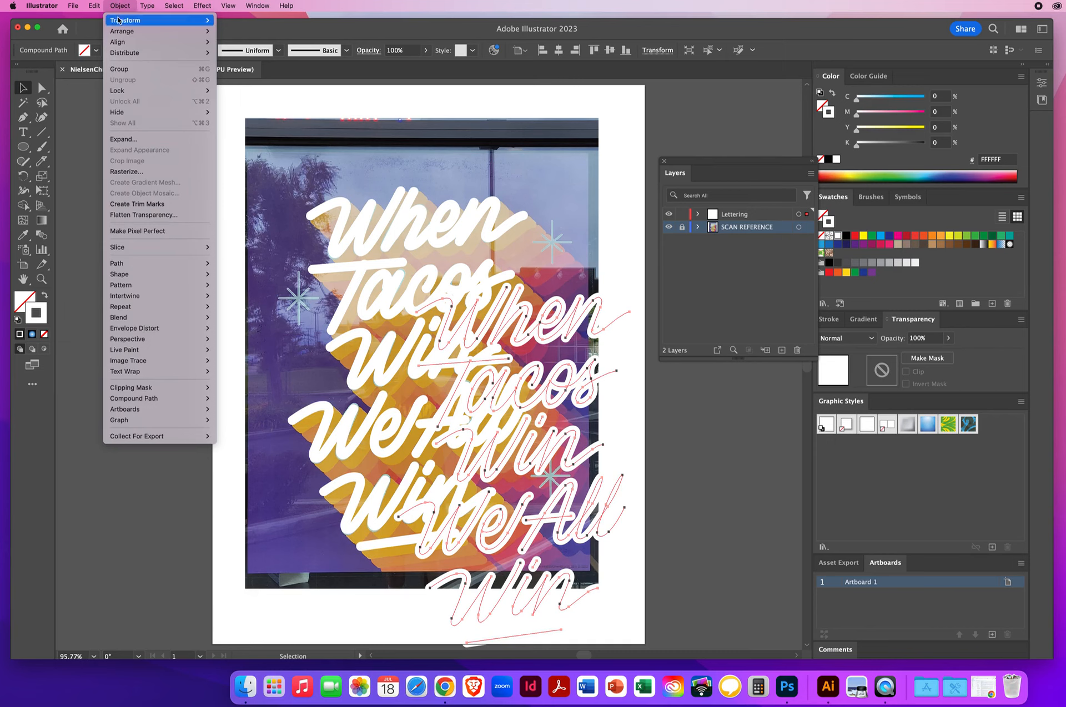
pyautogui.moveTo(117, 34)
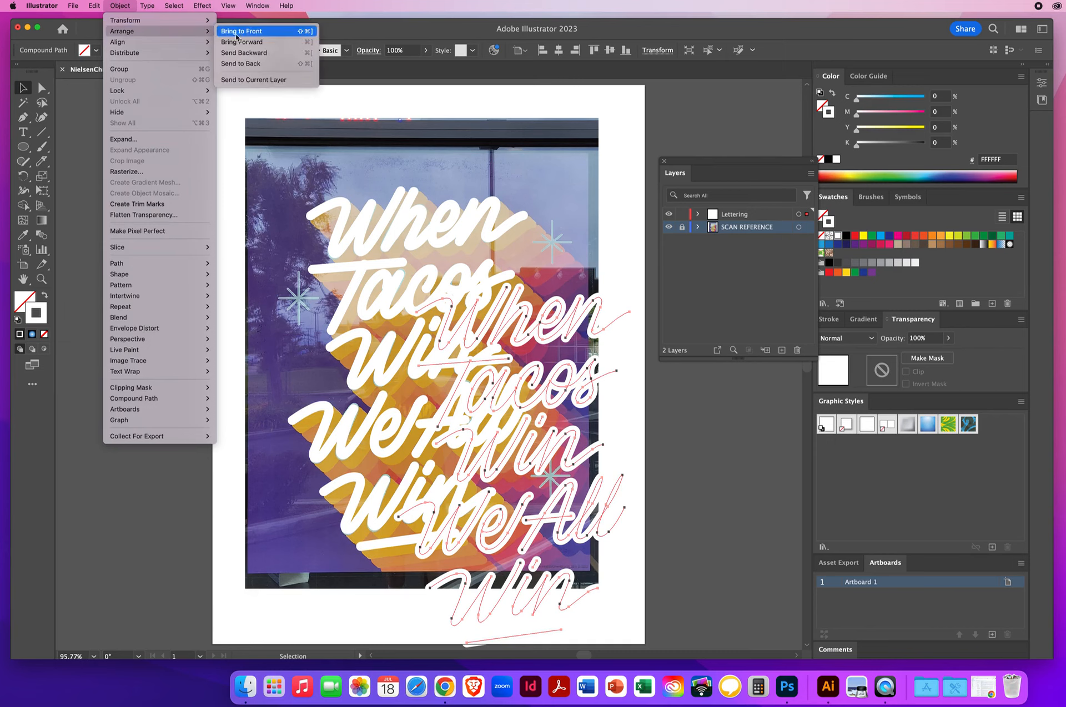
pyautogui.click(249, 65)
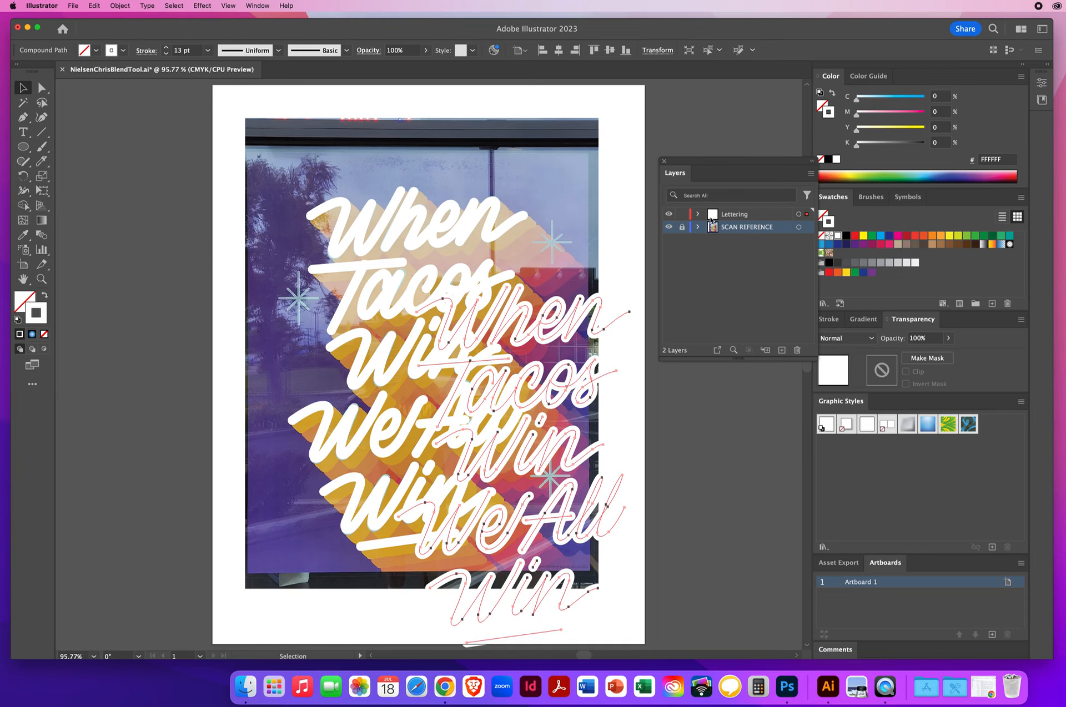
# Hide and show the lettering layer to compare it against the scan reference
pyautogui.click(760, 216)
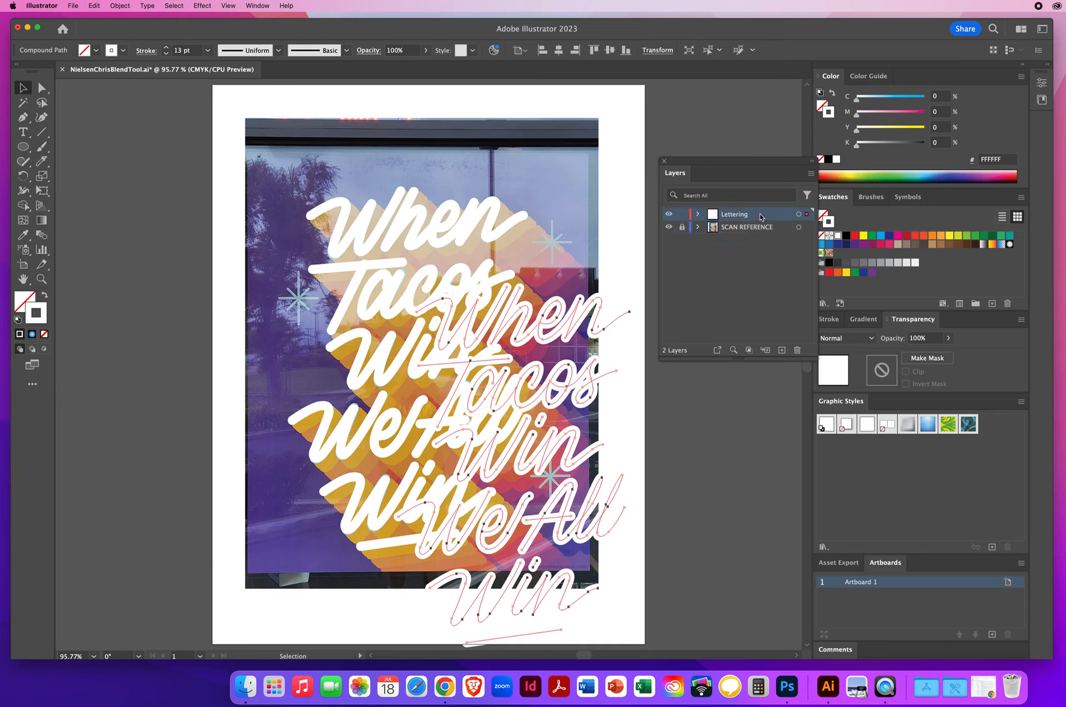
pyautogui.click(668, 215)
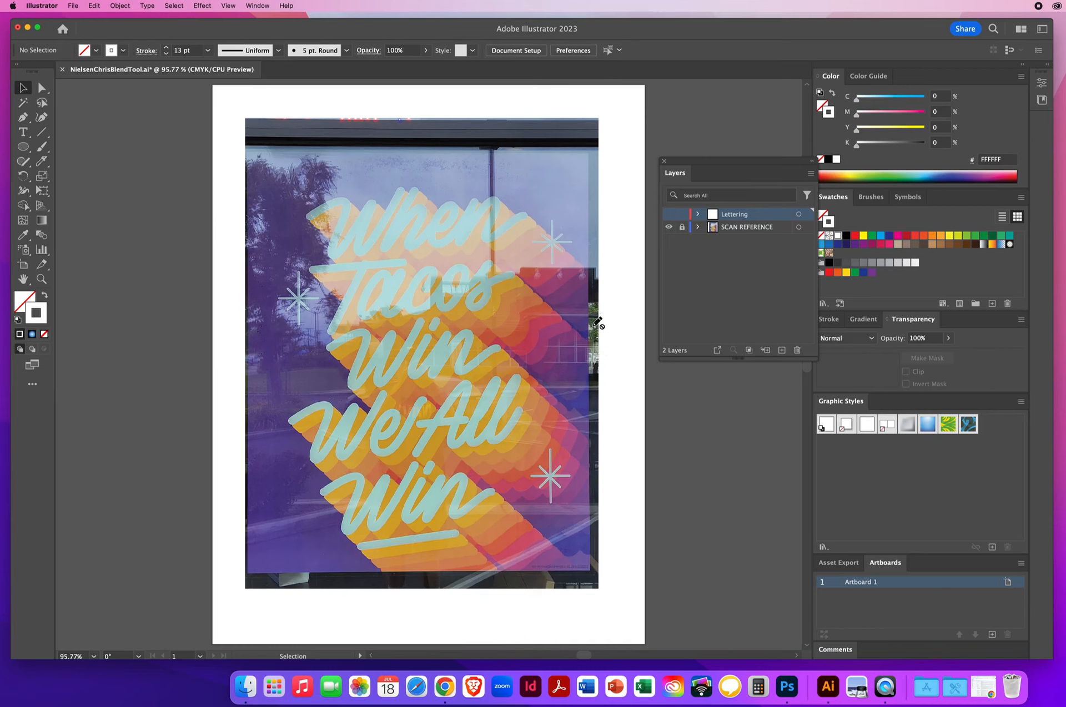
pyautogui.click(669, 215)
pyautogui.click(669, 215)
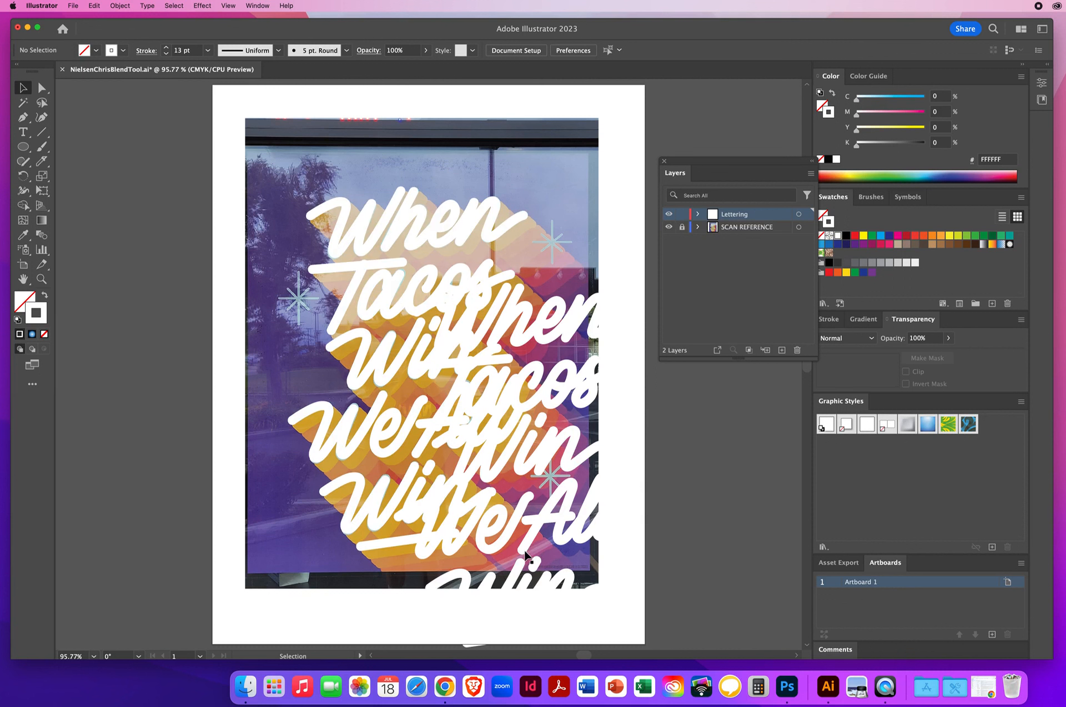
# Set the duplicate's stroke colour to purple (662D91) and send it to the back again
pyautogui.click(594, 304)
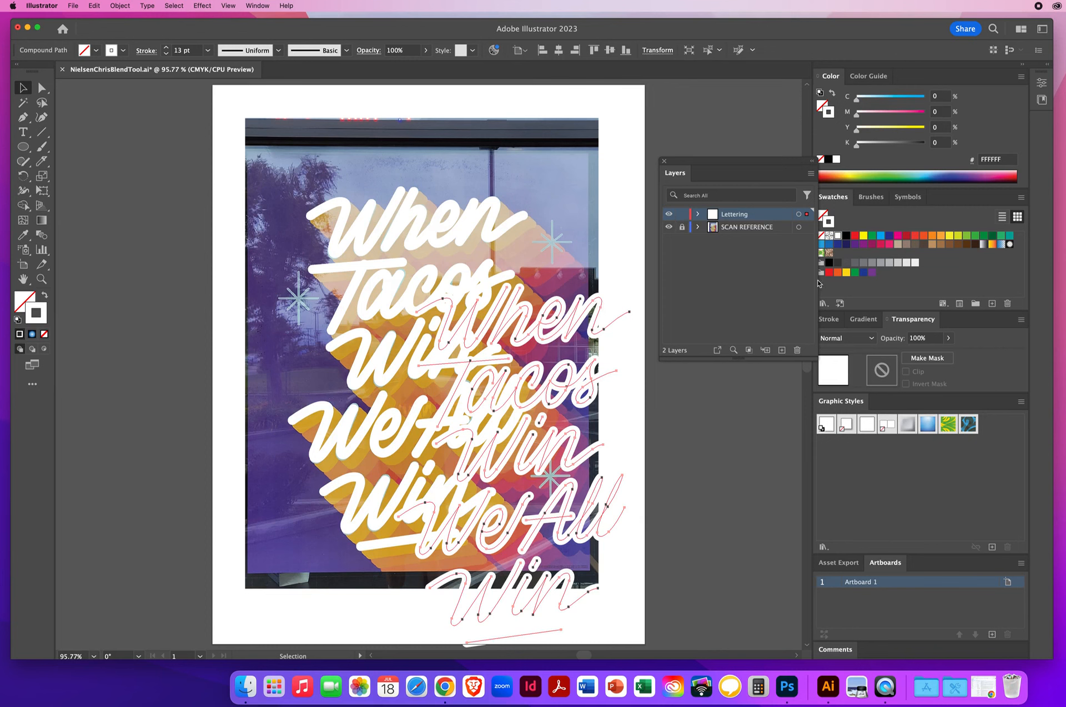
pyautogui.click(854, 245)
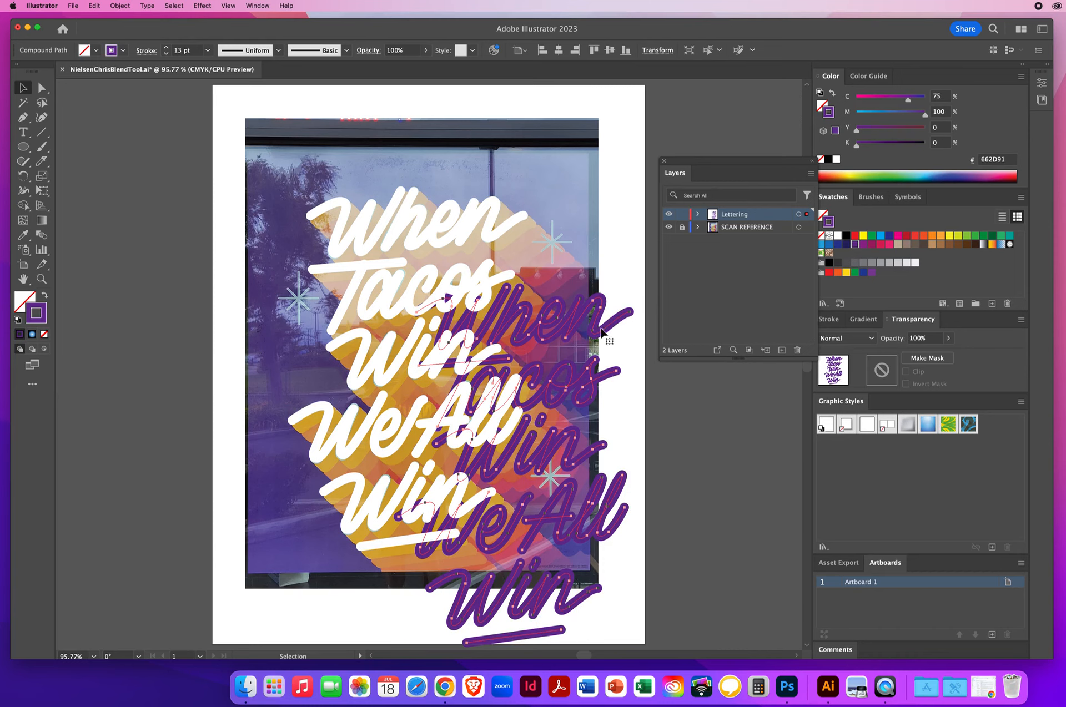
pyautogui.click(119, 6)
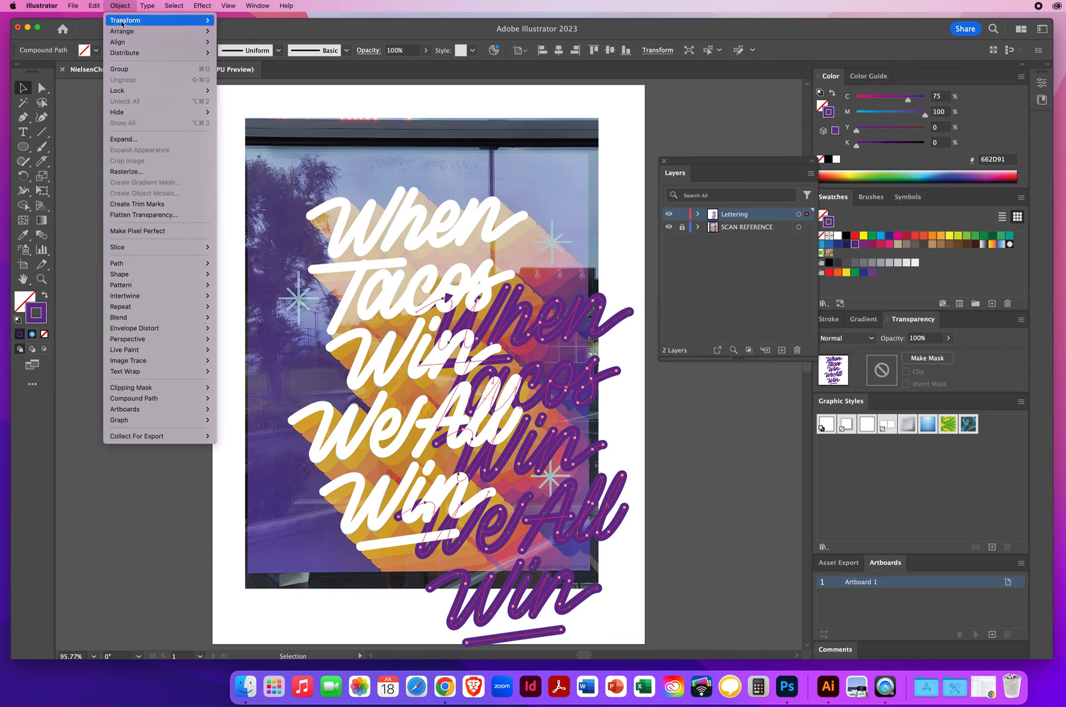
pyautogui.moveTo(123, 32)
pyautogui.click(270, 66)
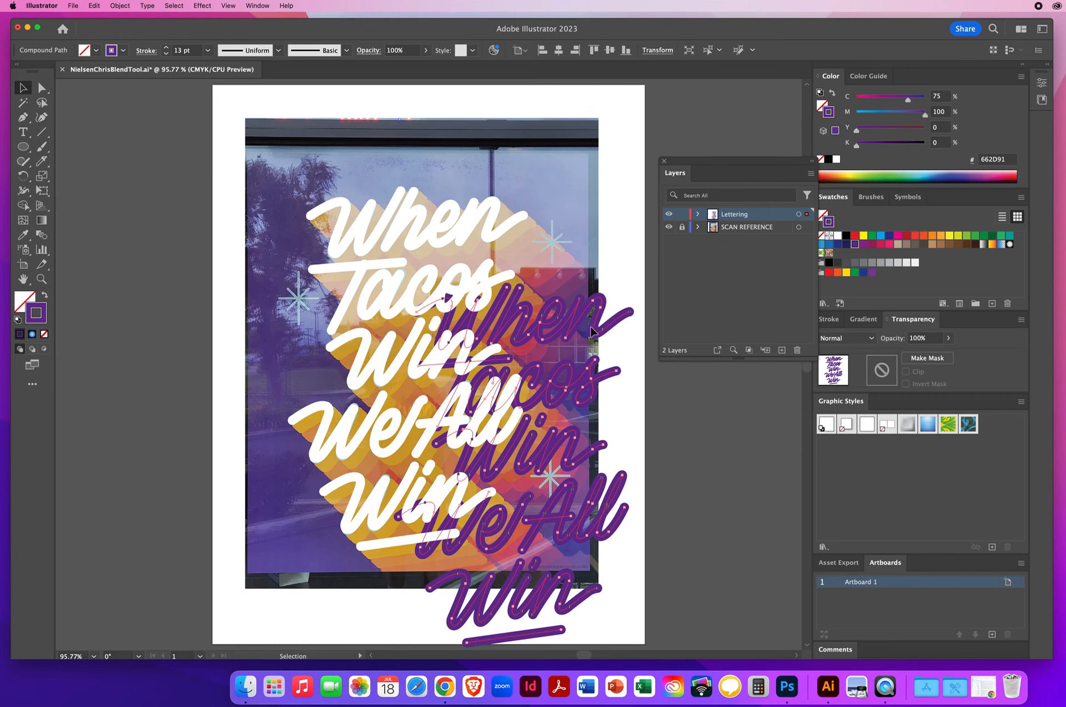
pyautogui.moveTo(300, 164)
pyautogui.mouseDown()
pyautogui.moveTo(419, 272)
pyautogui.moveTo(573, 466)
pyautogui.moveTo(659, 640)
pyautogui.mouseUp()
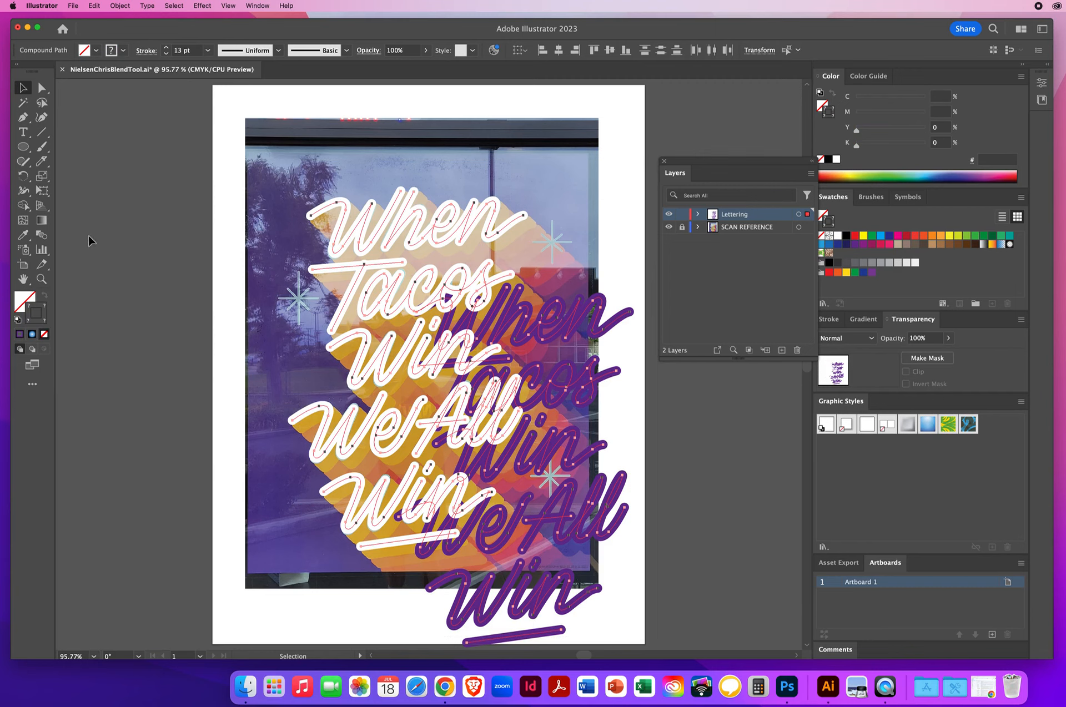
pyautogui.click(22, 237)
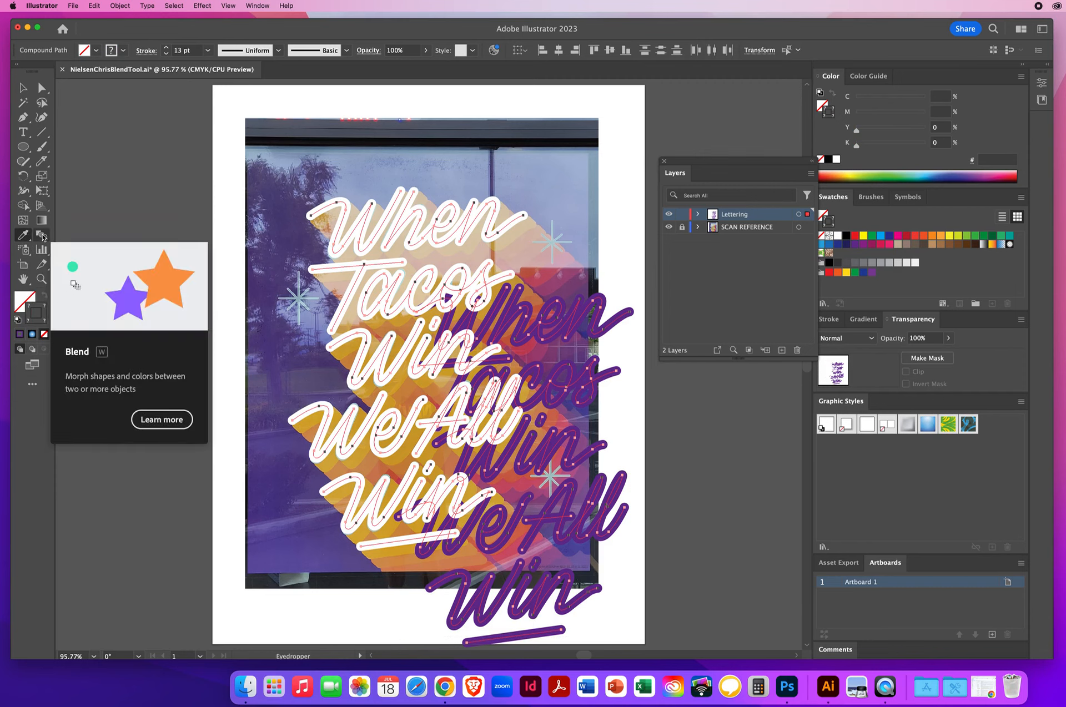
pyautogui.click(43, 235)
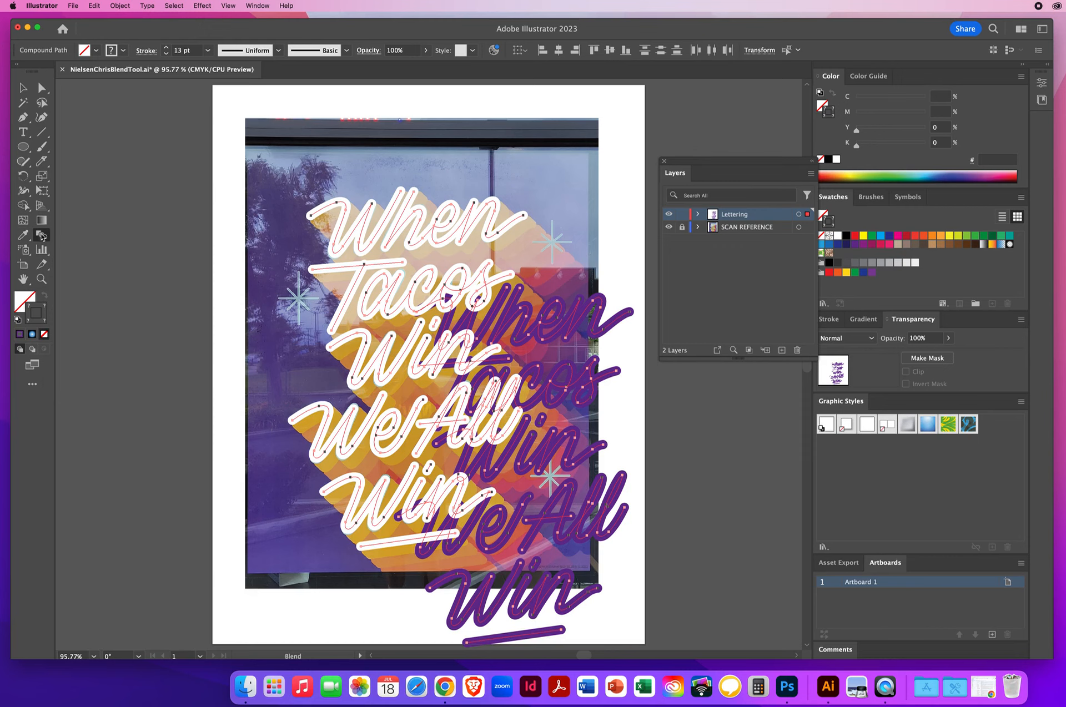
pyautogui.doubleClick(43, 236)
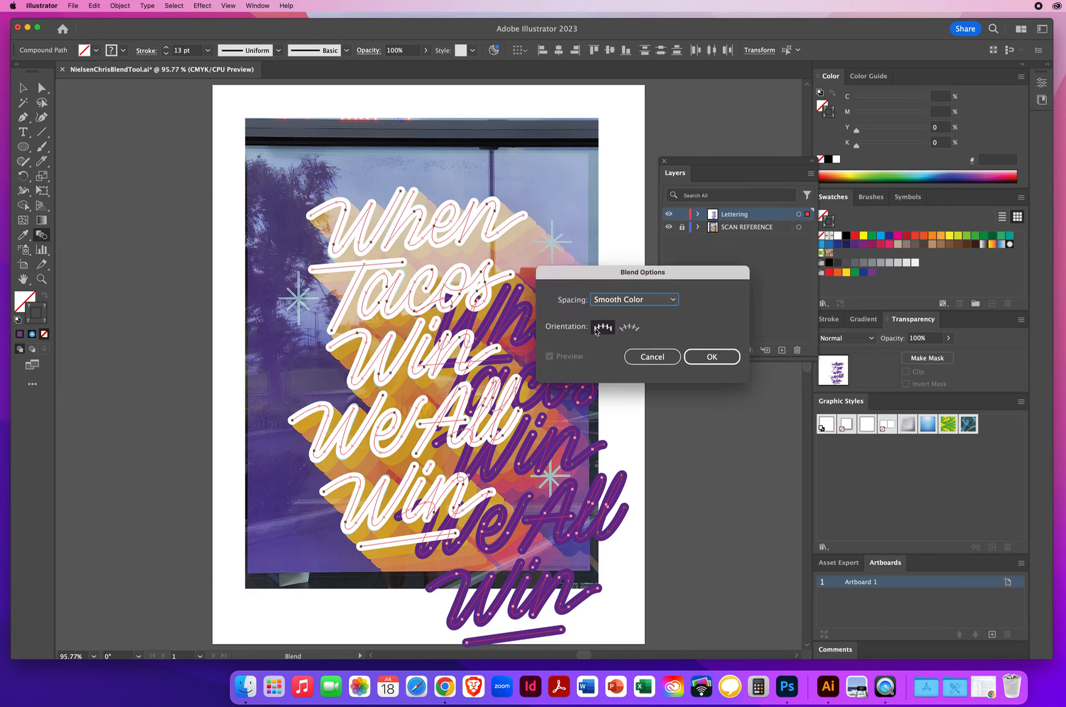
pyautogui.moveTo(601, 268); pyautogui.dragTo(647, 206)
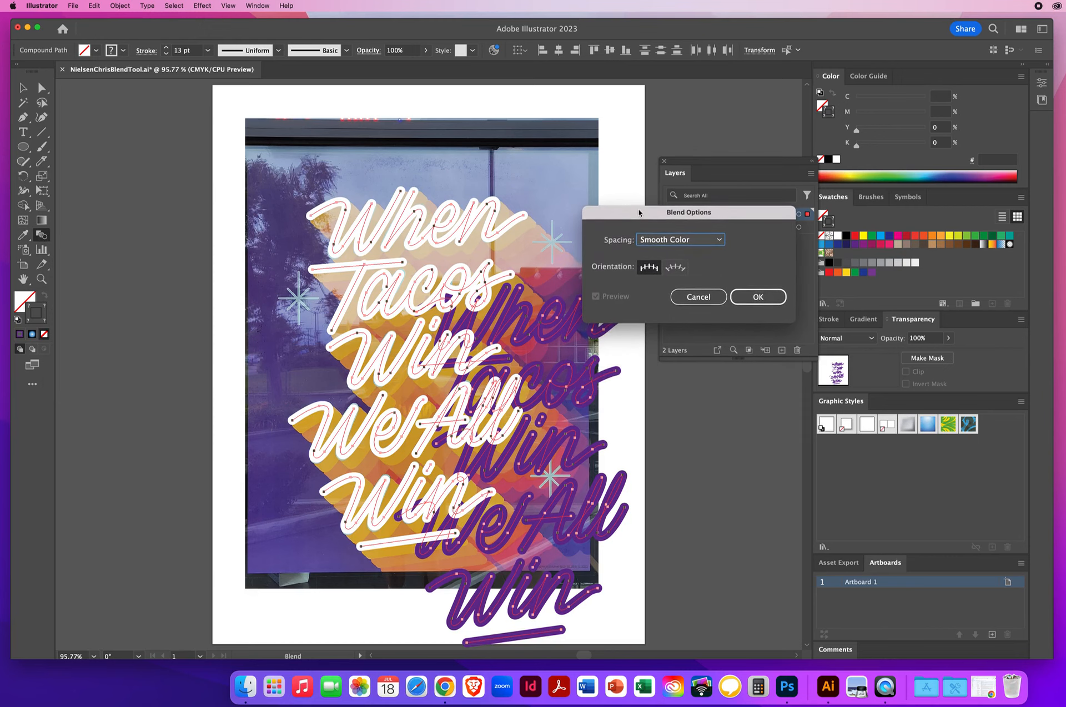
pyautogui.click(669, 238)
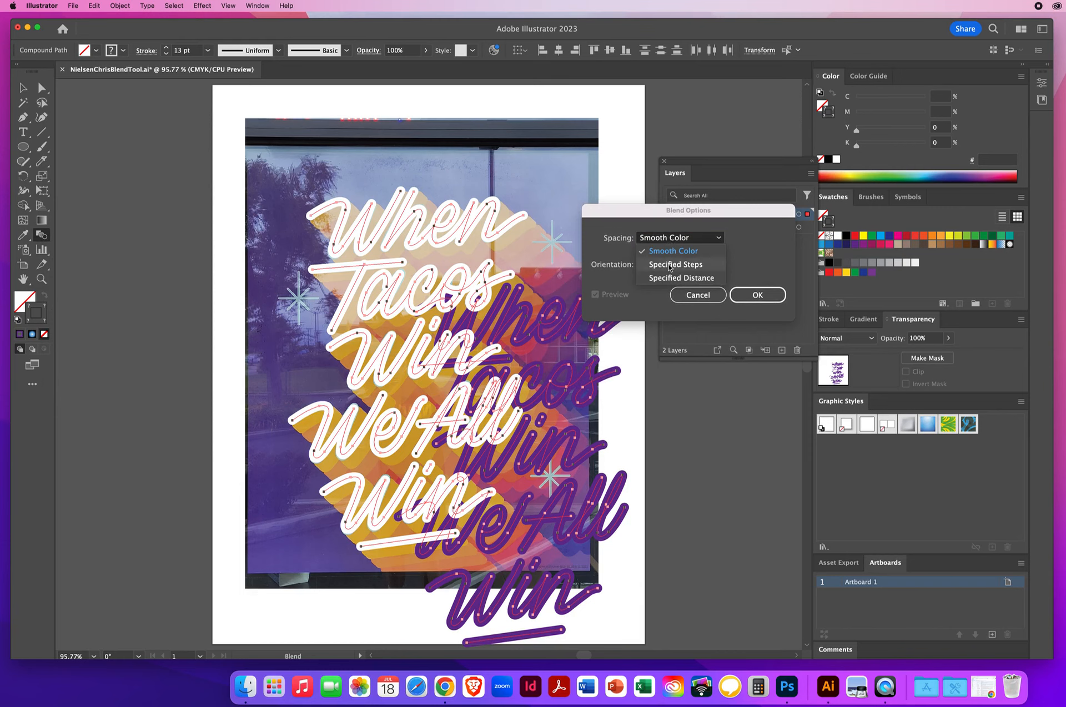
pyautogui.click(670, 266)
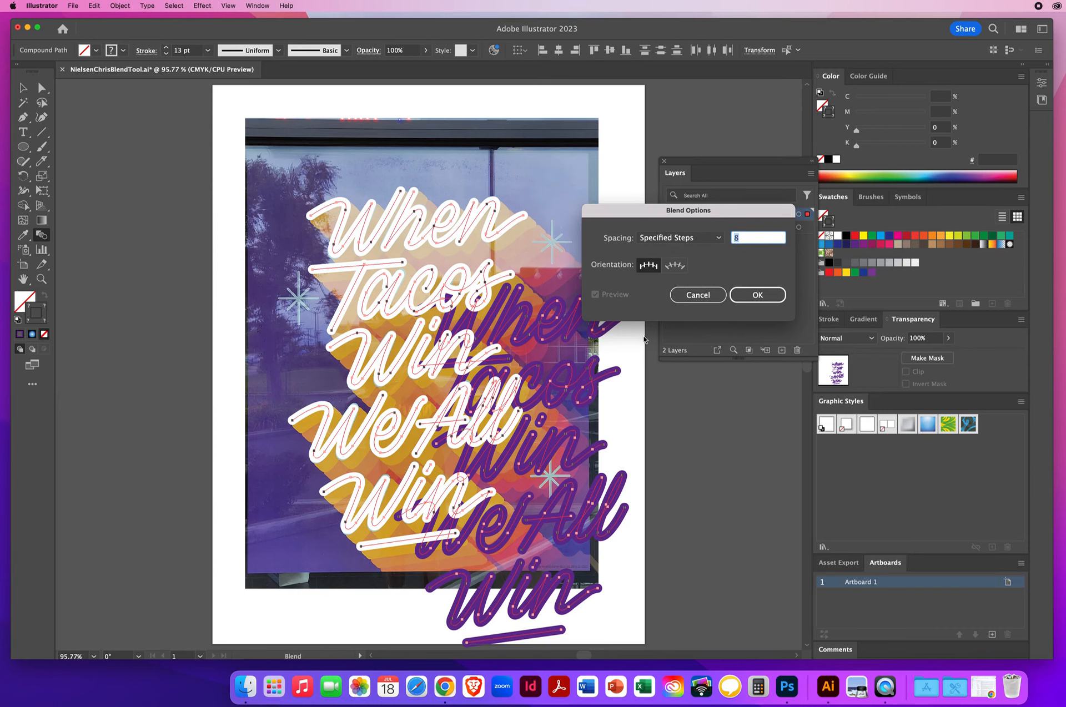
pyautogui.click(691, 296)
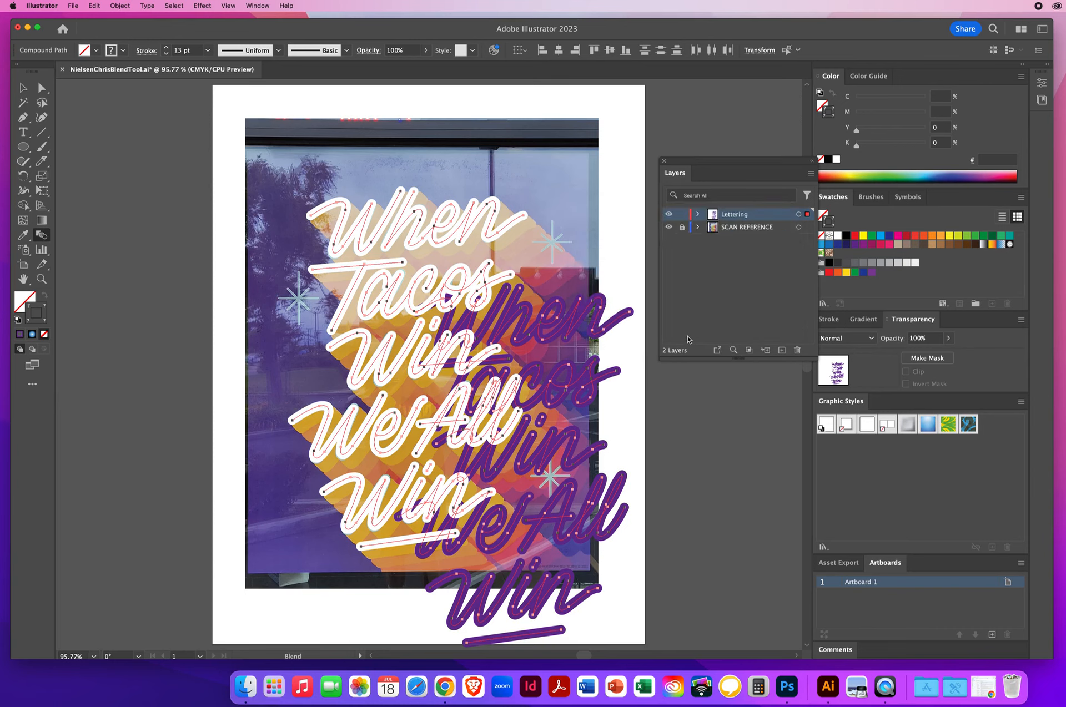
pyautogui.click(693, 301)
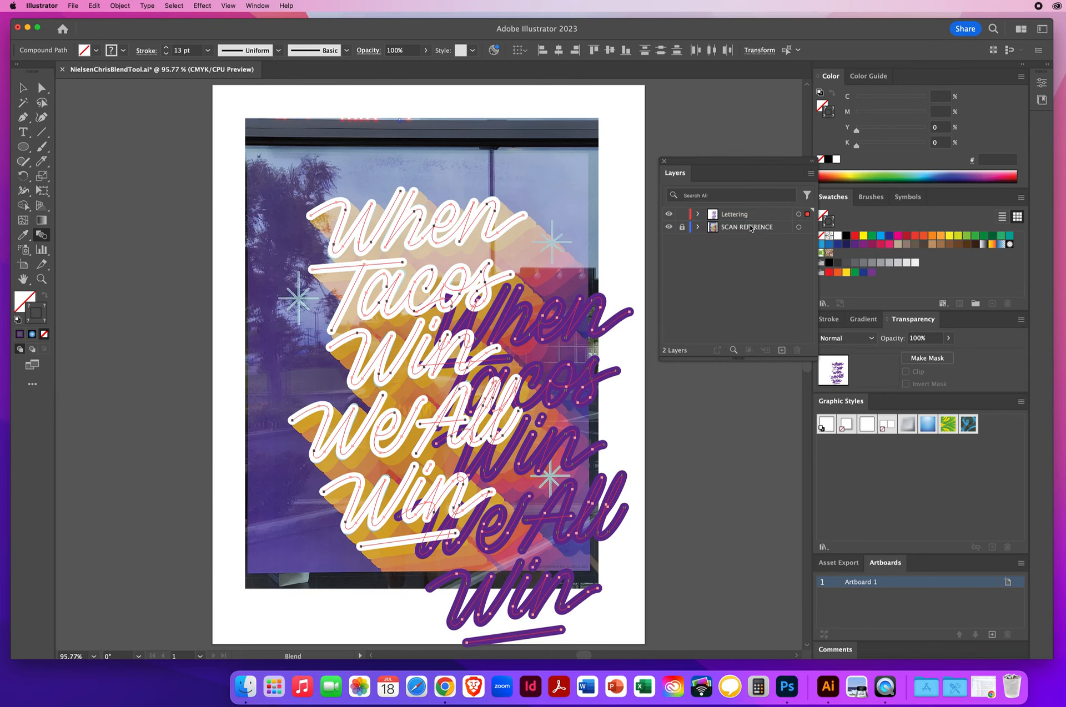
# Hide and show the lettering layer to check both lettering copies
pyautogui.click(668, 214)
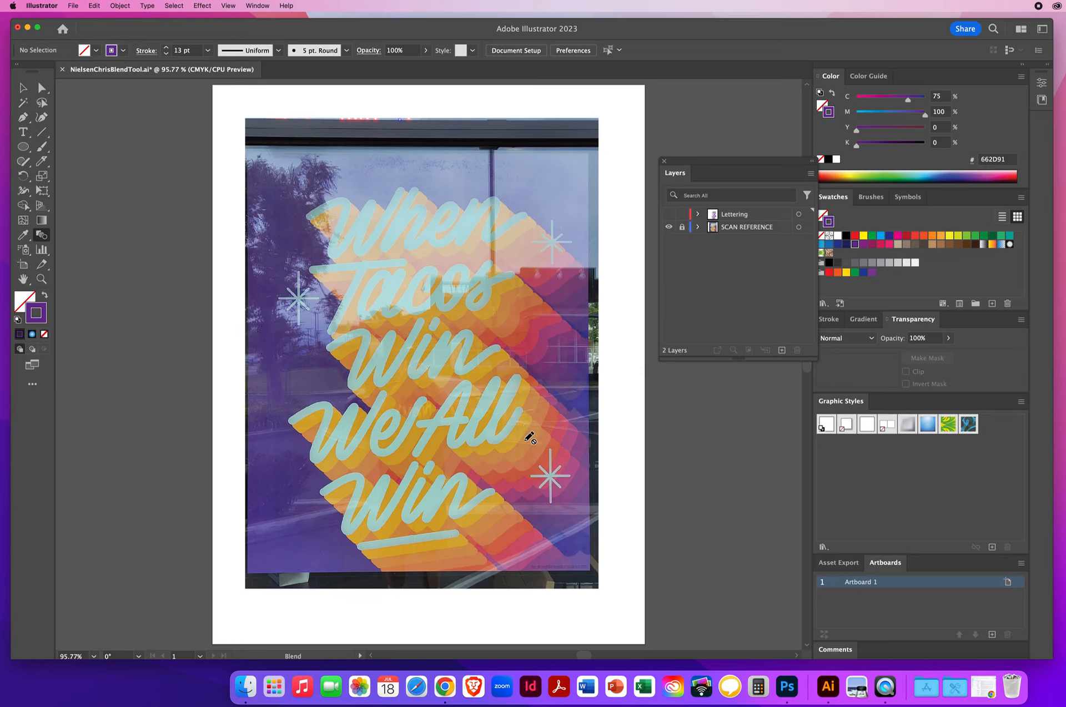
pyautogui.click(23, 88)
pyautogui.click(669, 215)
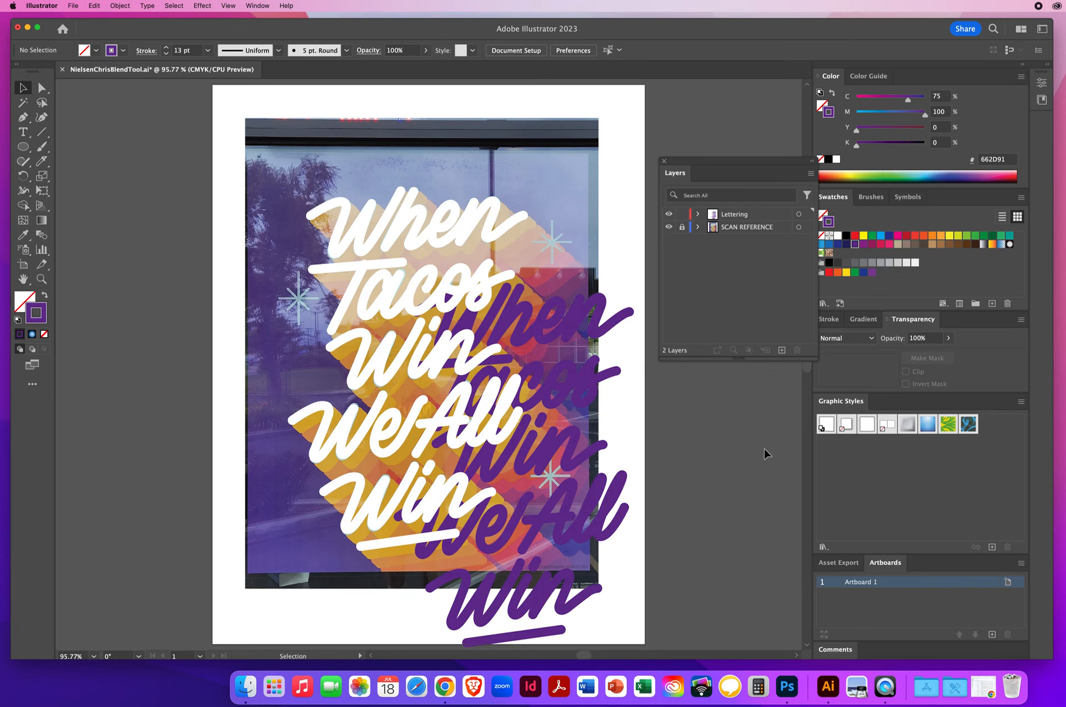
# Nudge the purple duplicate slightly down and to the right of the white lettering
pyautogui.moveTo(281, 166); pyautogui.dragTo(675, 638)
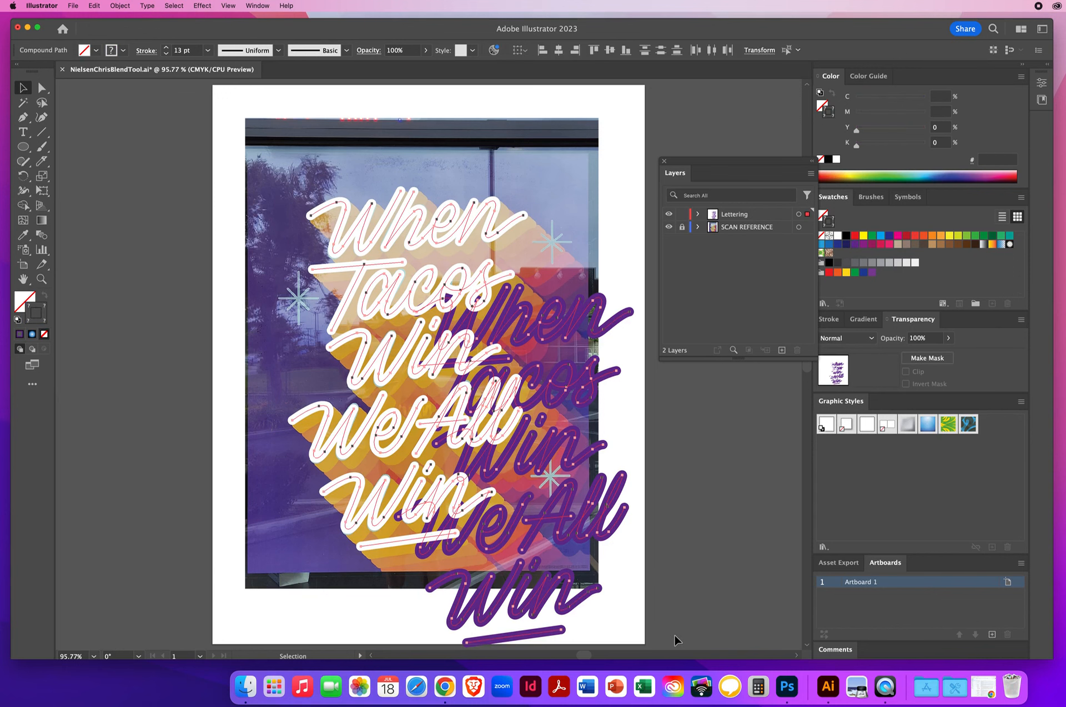
pyautogui.click(674, 604)
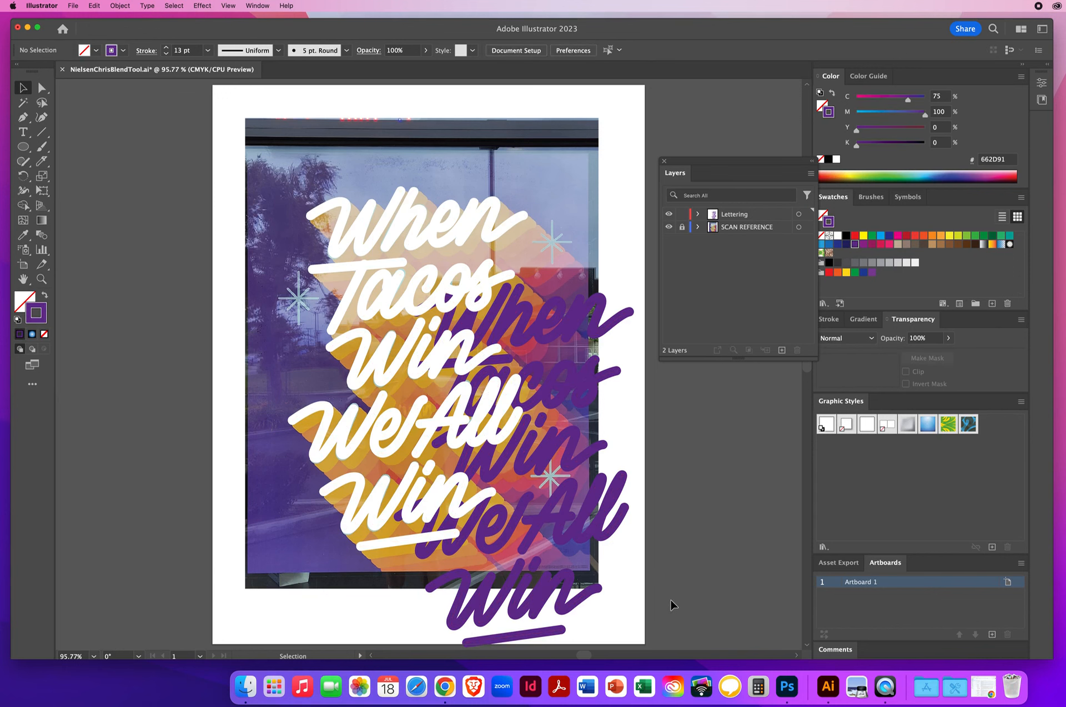
pyautogui.click(591, 543)
pyautogui.moveTo(582, 546); pyautogui.dragTo(592, 556)
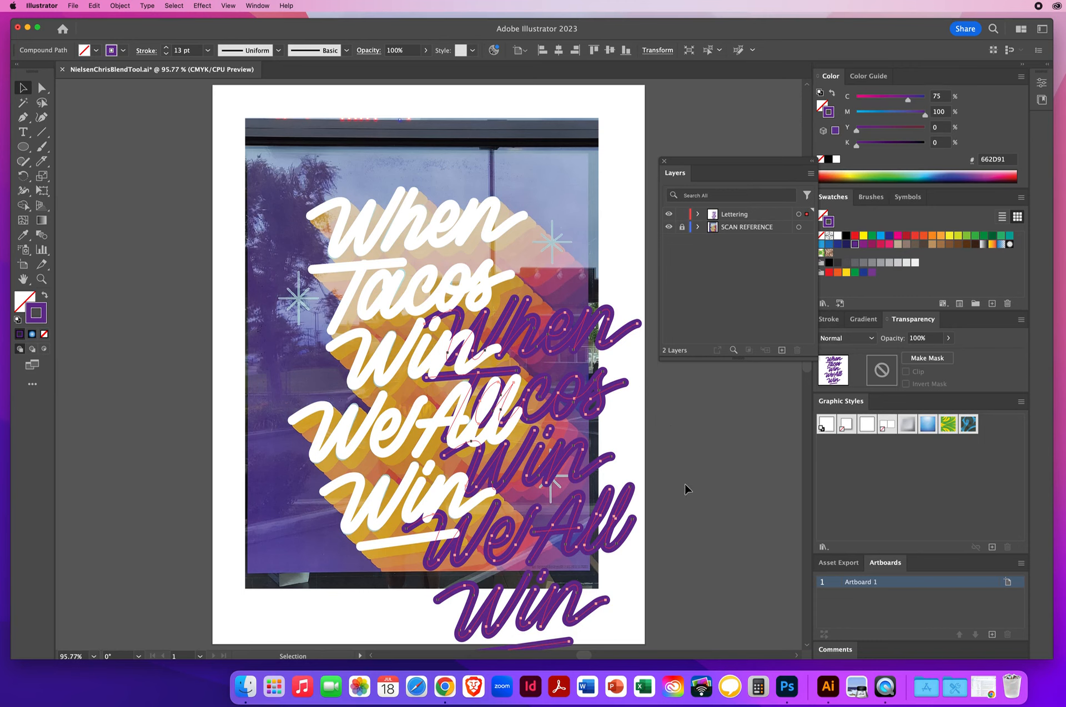
# Blend the white and purple lettering copies with the Blend tool using Specified Steps spacing
pyautogui.moveTo(259, 176); pyautogui.dragTo(646, 626)
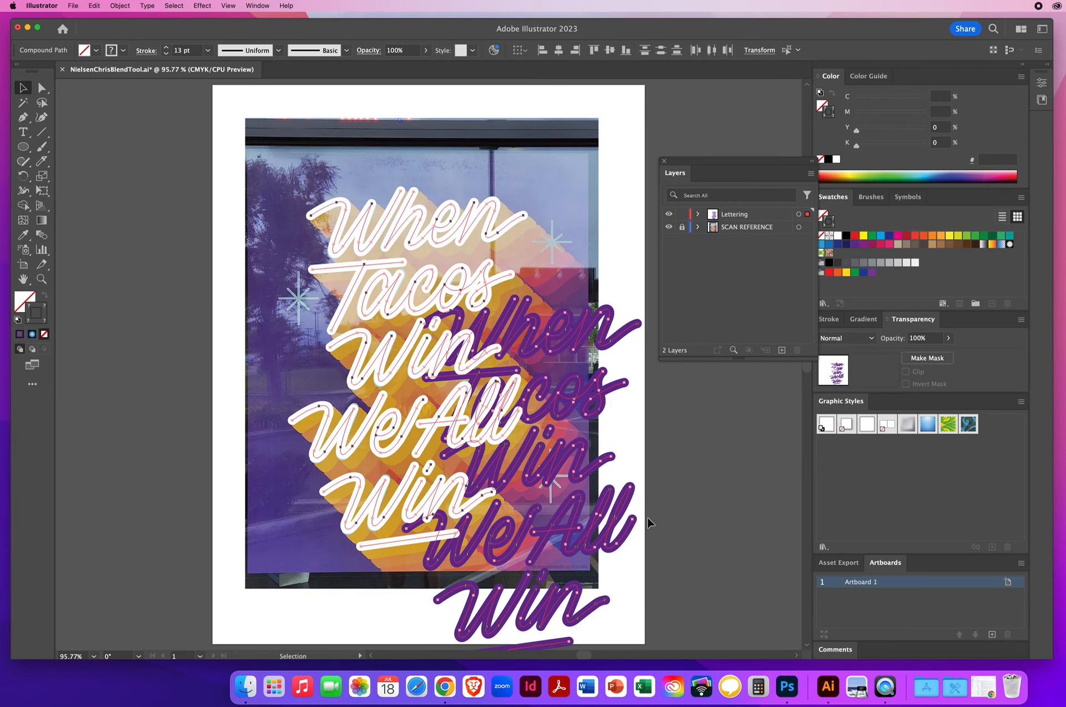
pyautogui.click(22, 237)
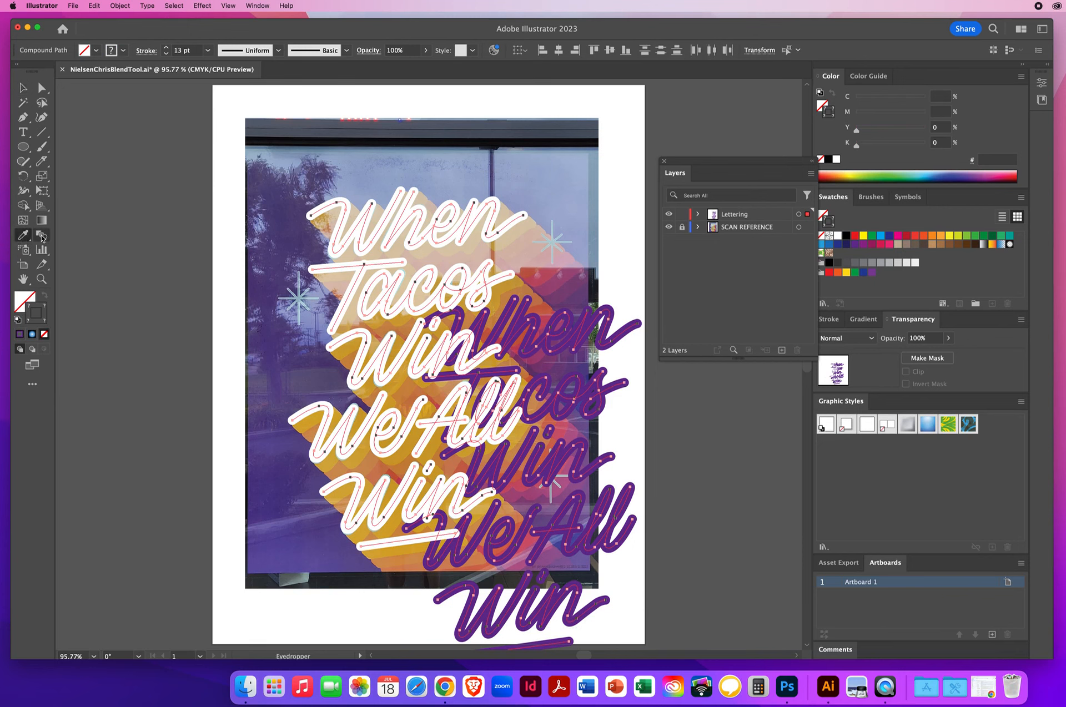
pyautogui.doubleClick(41, 237)
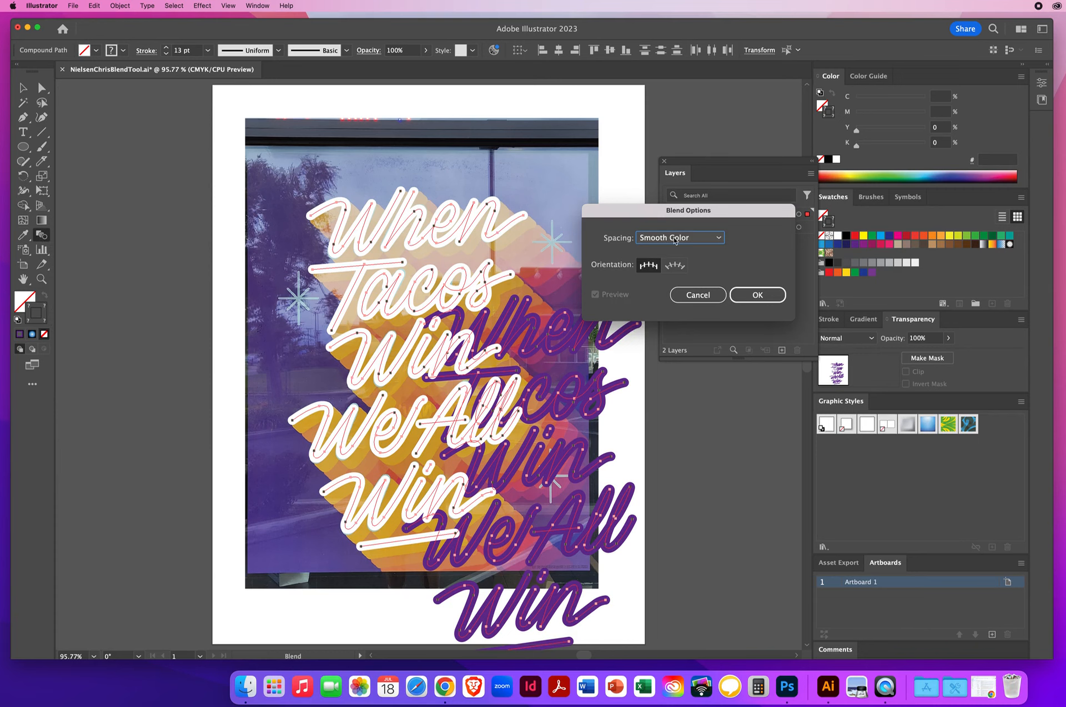
pyautogui.click(675, 240)
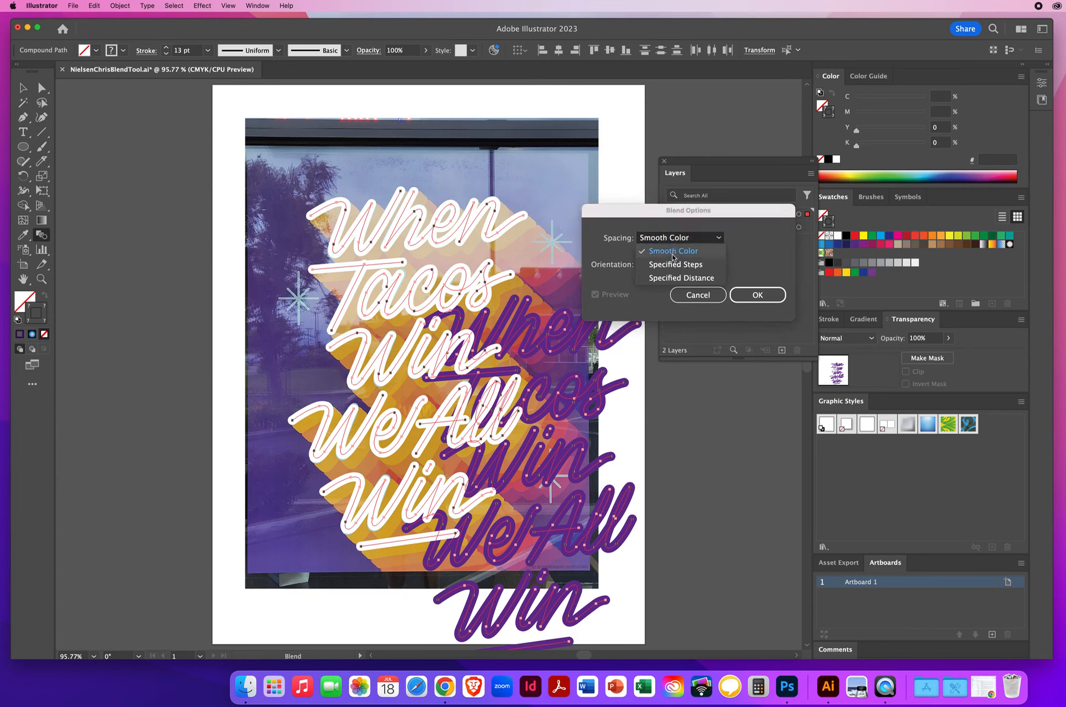
pyautogui.click(669, 266)
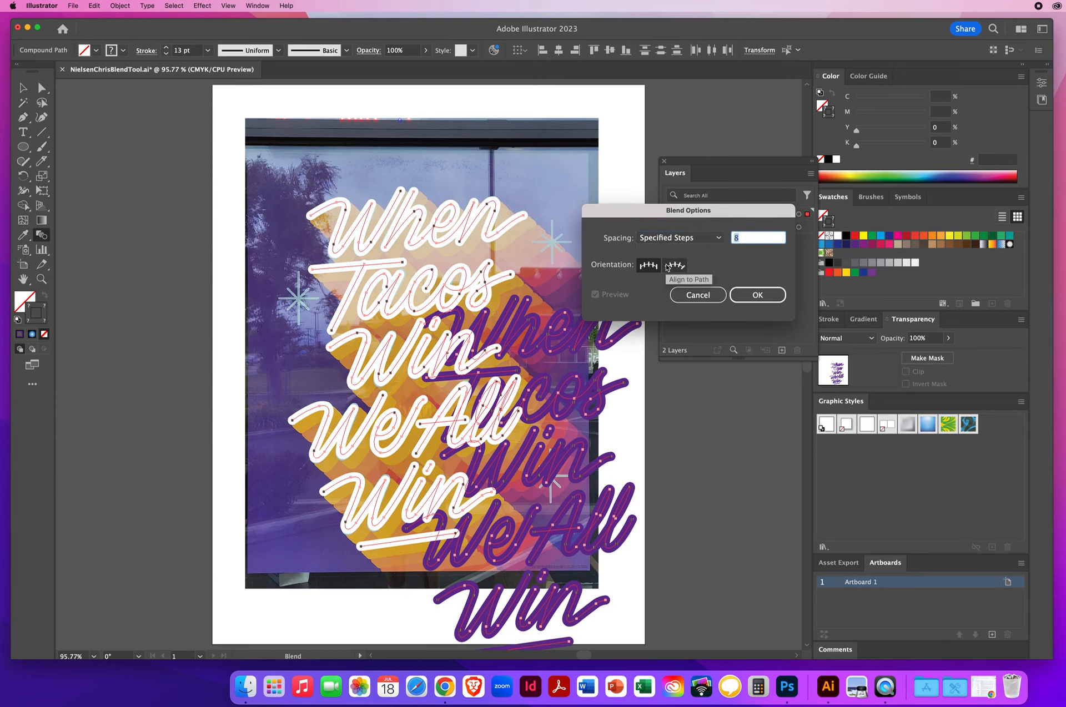
pyautogui.write('10')
pyautogui.click(748, 297)
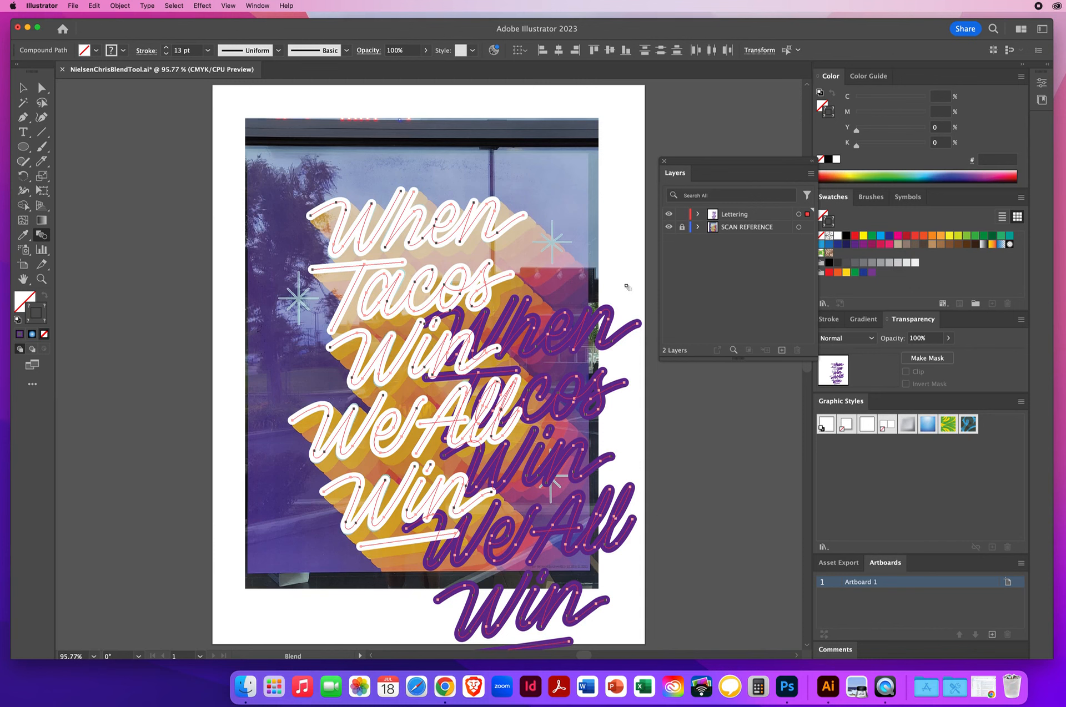
pyautogui.click(638, 325)
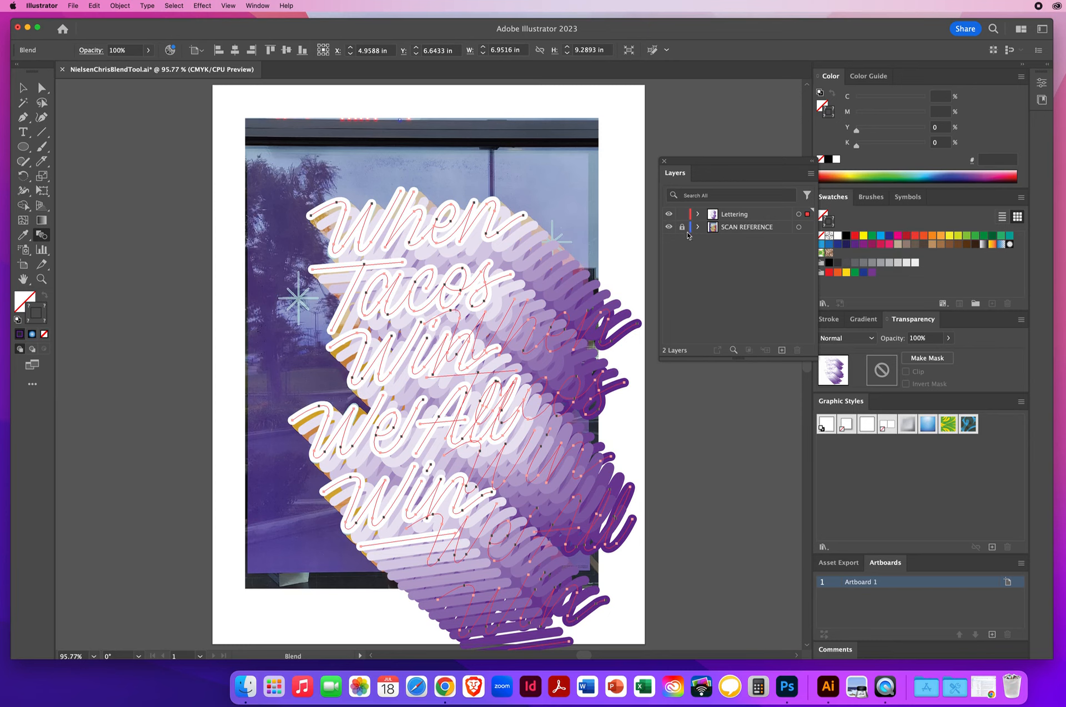
# Hide the scan reference layer to view the blended lettering on its own
pyautogui.click(755, 229)
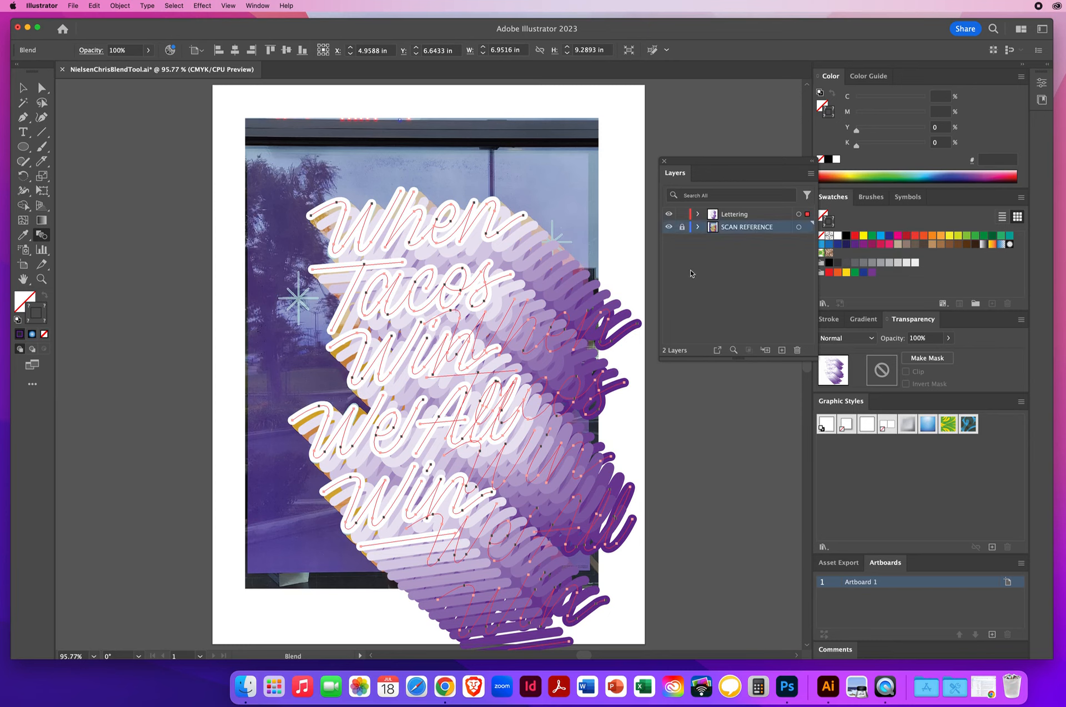
pyautogui.click(669, 229)
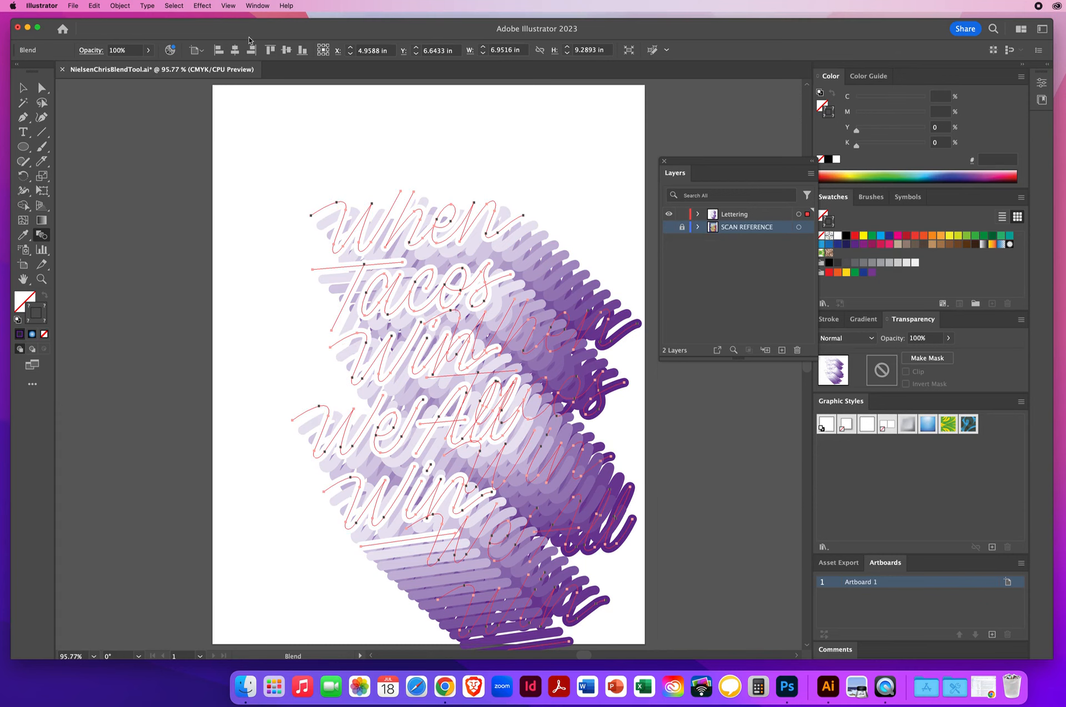
pyautogui.click(228, 6)
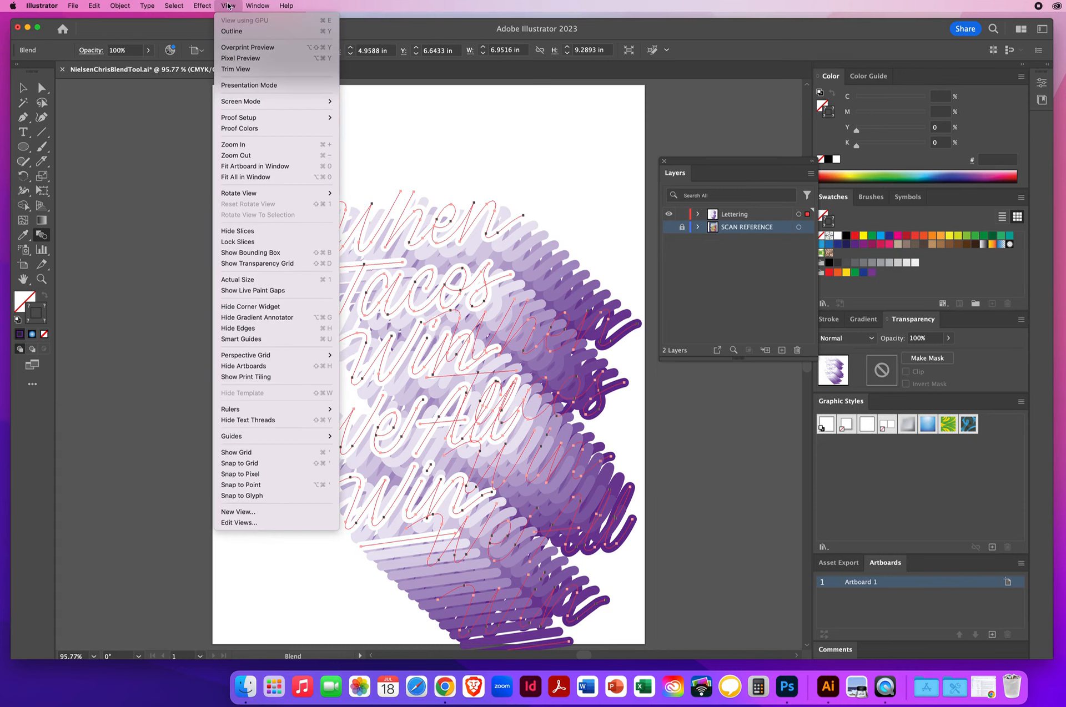
# Switch to Outline view and back to Preview to inspect the blended lettering paths
pyautogui.click(228, 32)
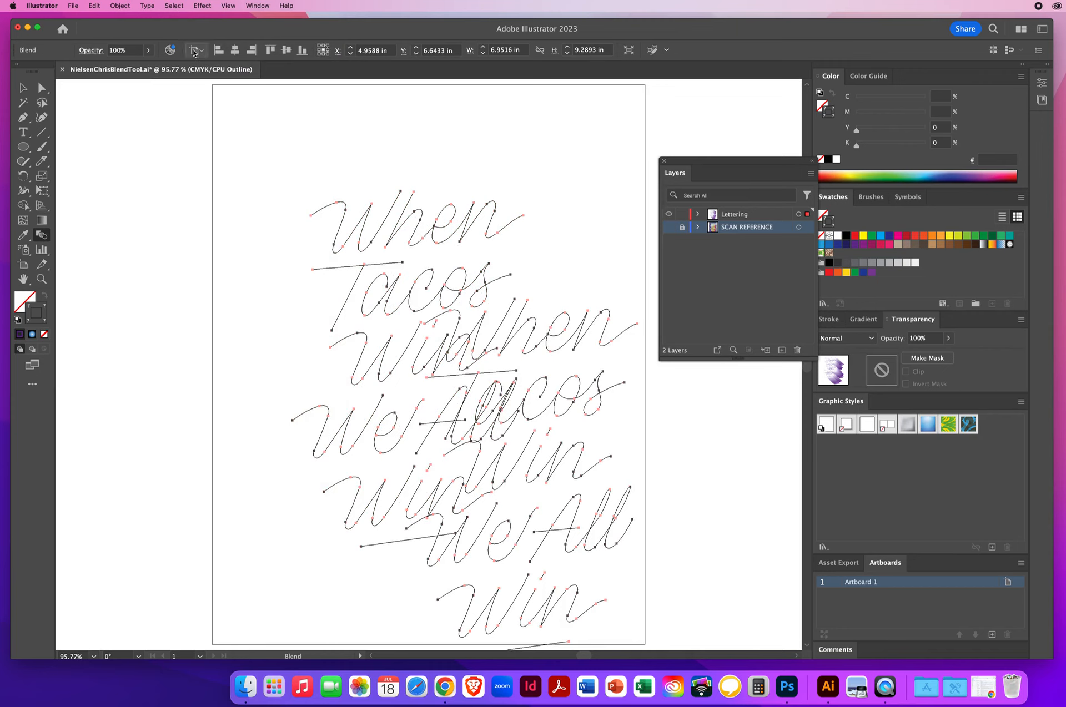
pyautogui.click(229, 6)
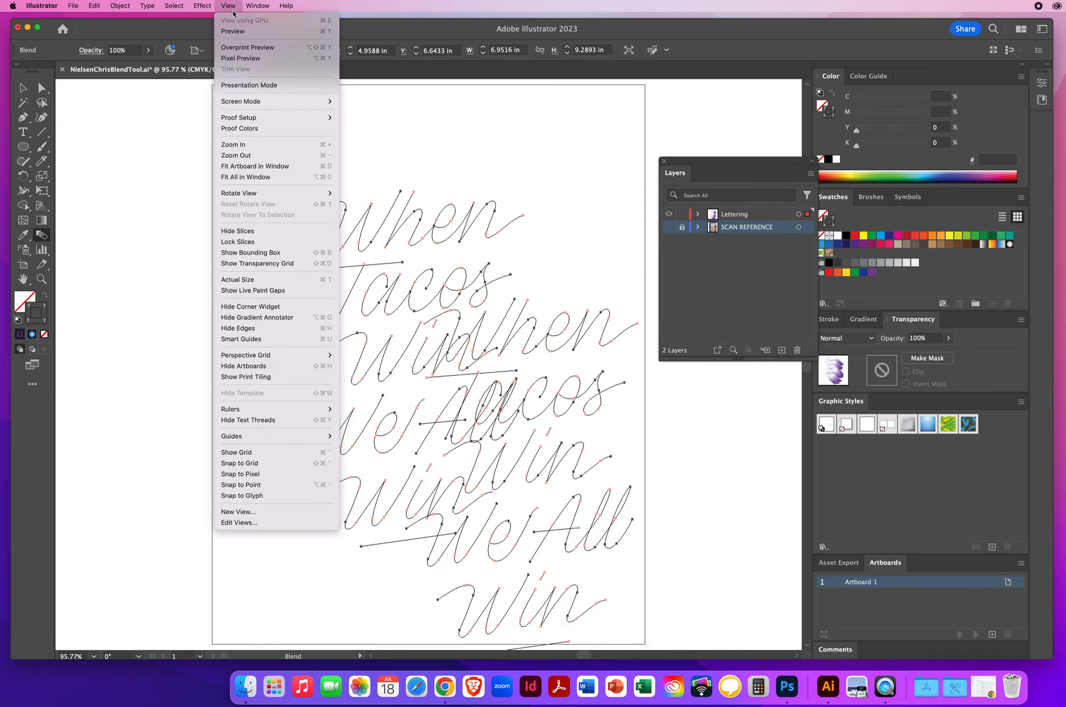
pyautogui.click(232, 31)
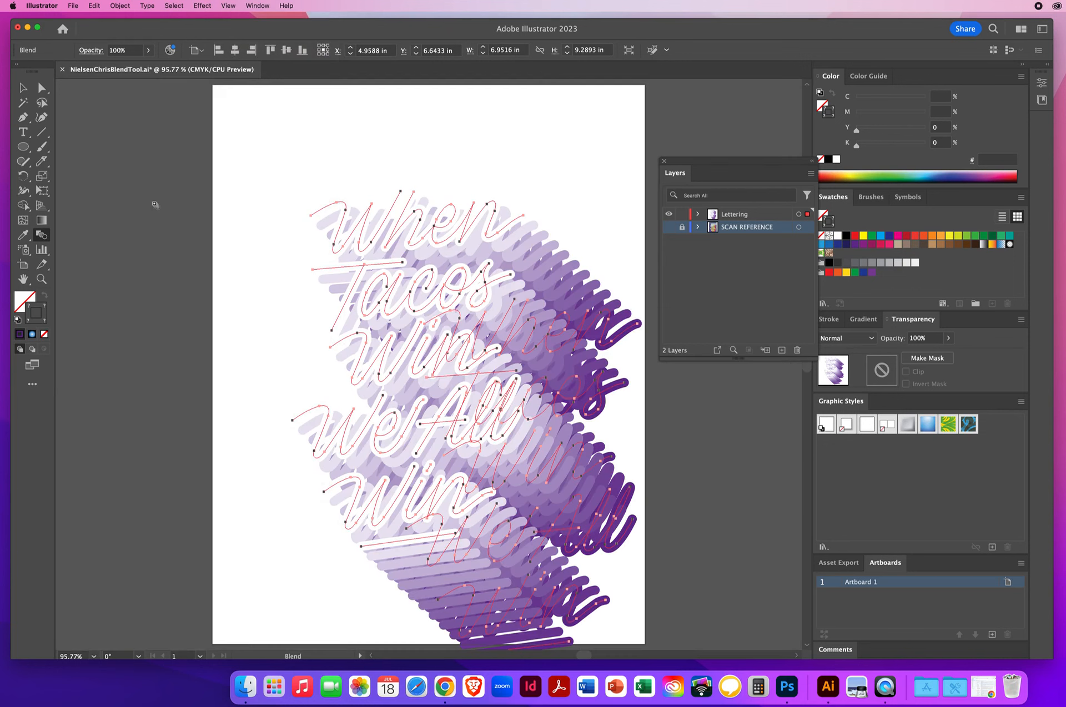
# Show the scan reference layer again and expand the blended lettering with Object, Fill and Stroke checked
pyautogui.click(668, 227)
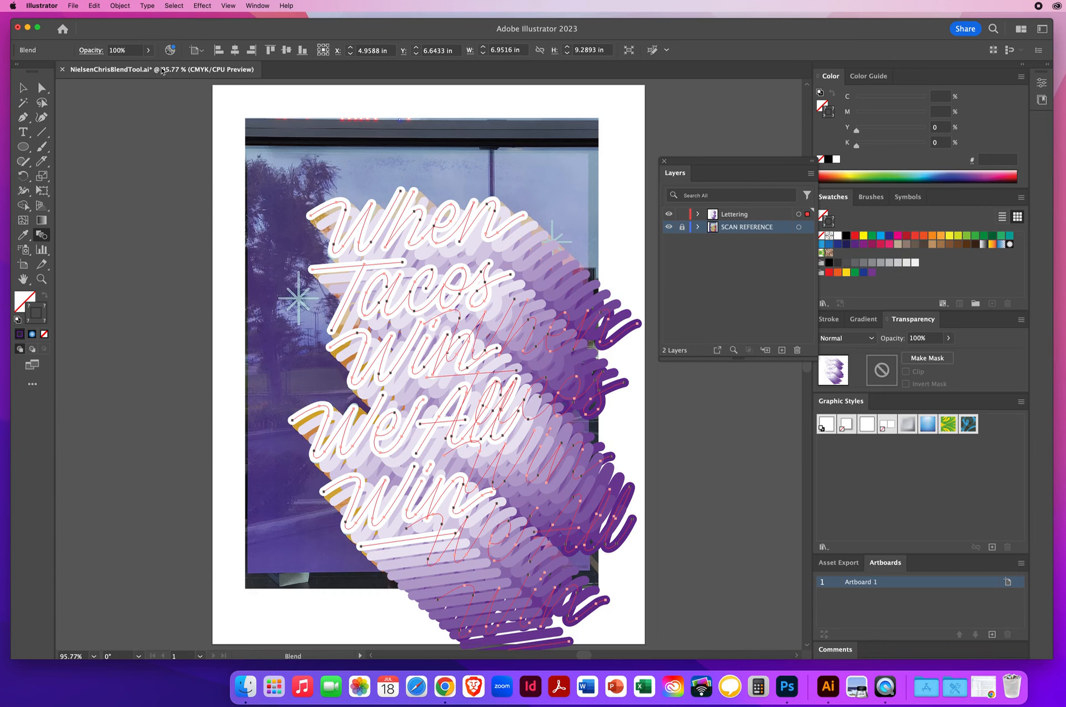
pyautogui.click(120, 7)
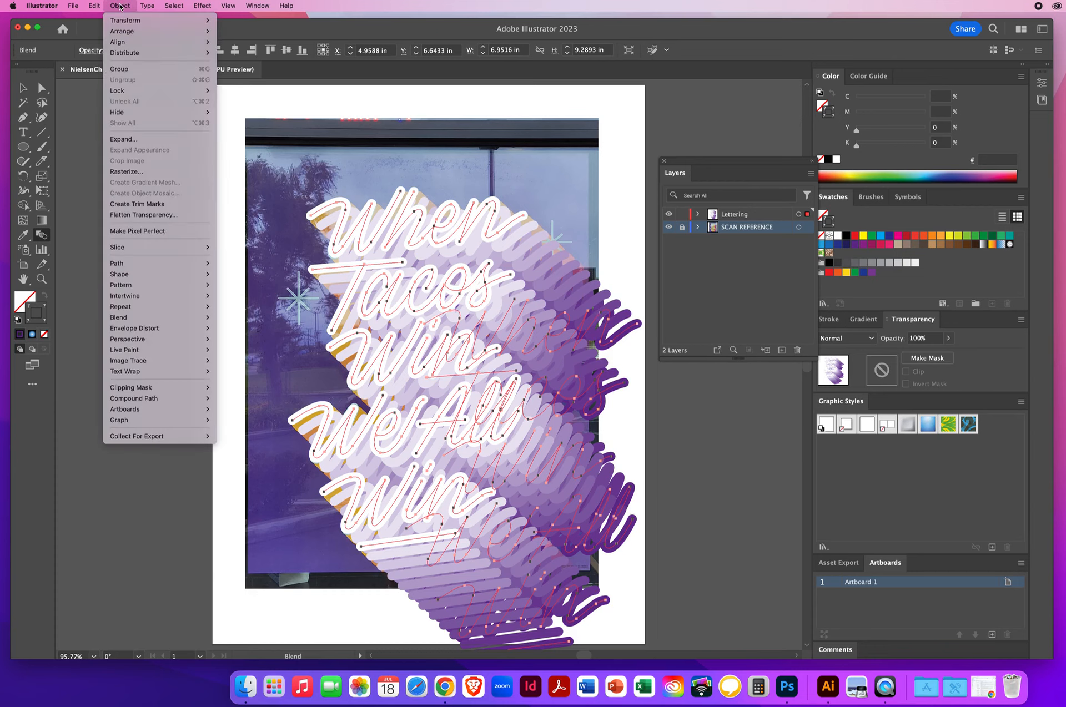
pyautogui.click(128, 142)
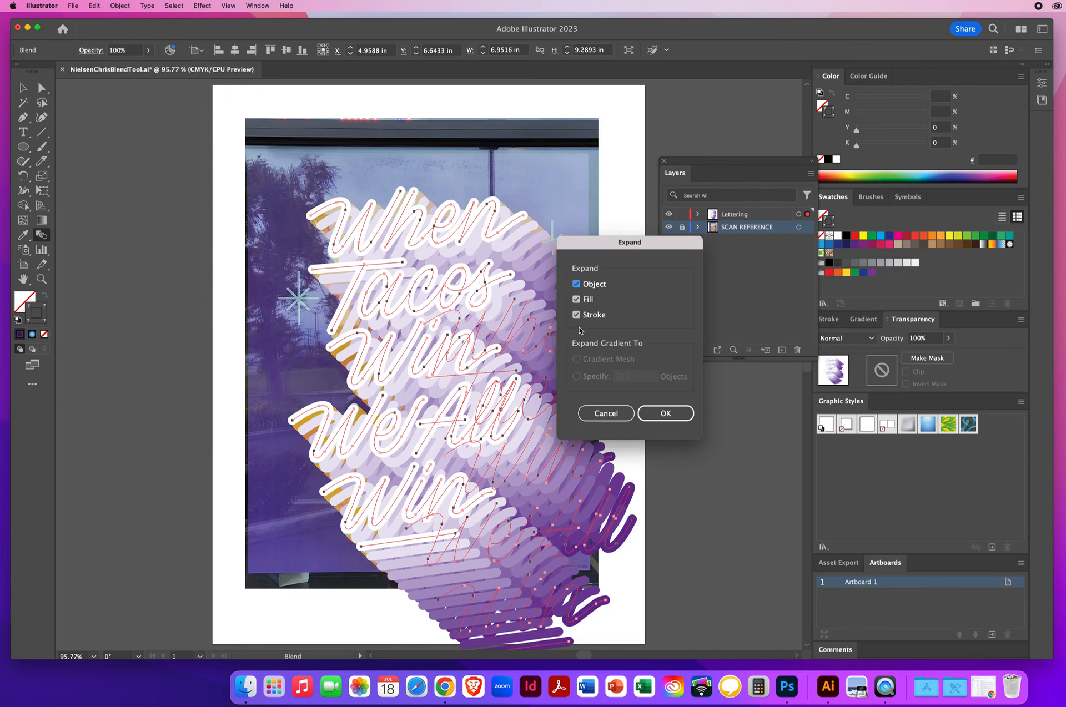
pyautogui.click(667, 413)
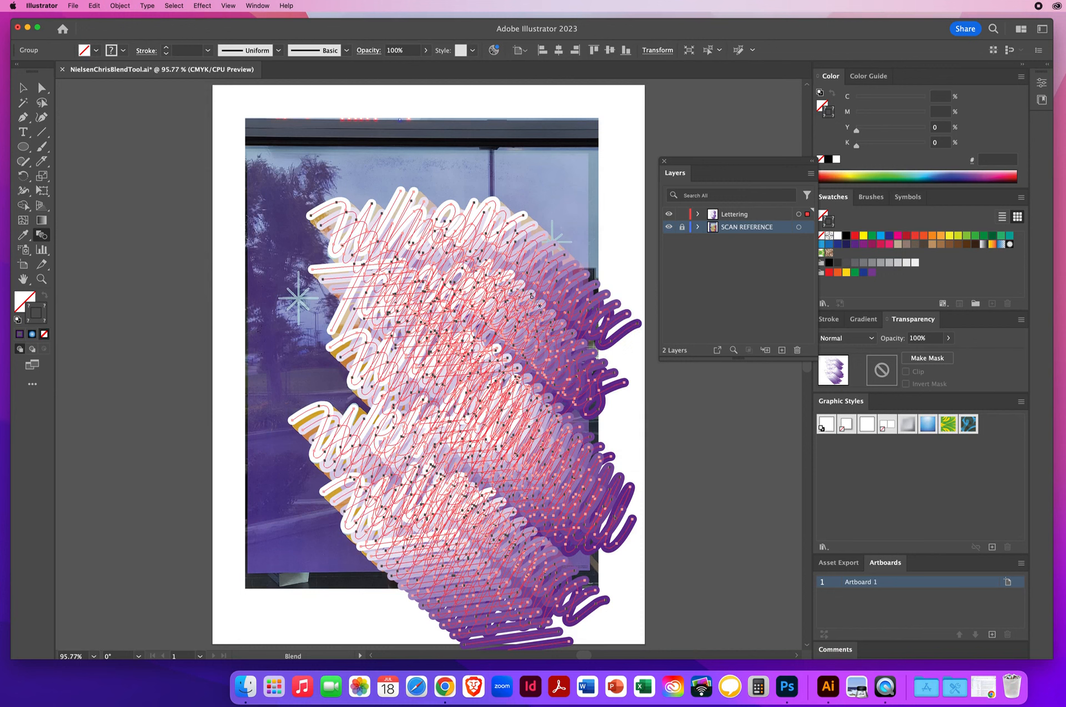
# Ungroup the expanded blend and deselect everything with the Selection tool
pyautogui.click(120, 5)
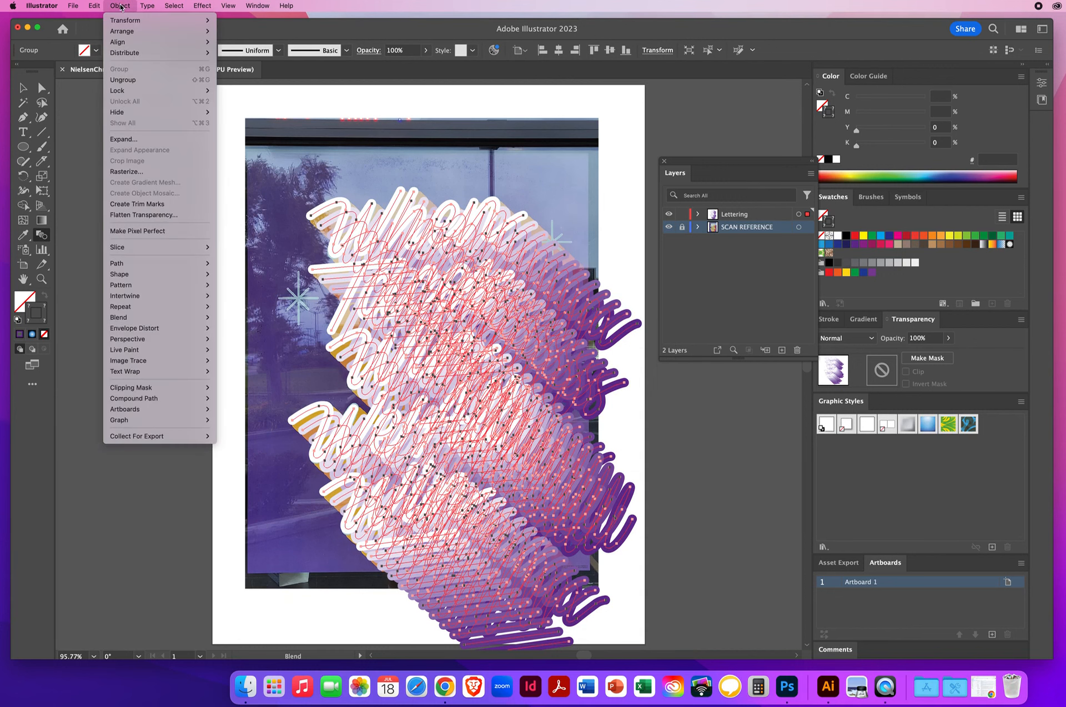
pyautogui.click(129, 82)
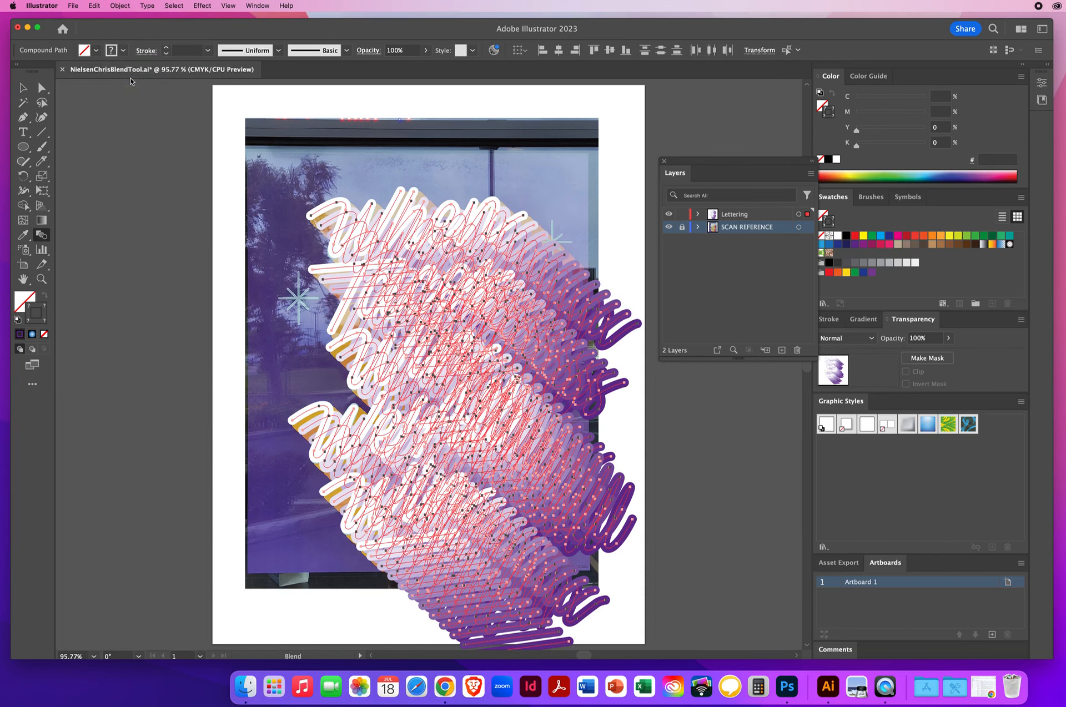
pyautogui.press('v')
pyautogui.click(156, 267)
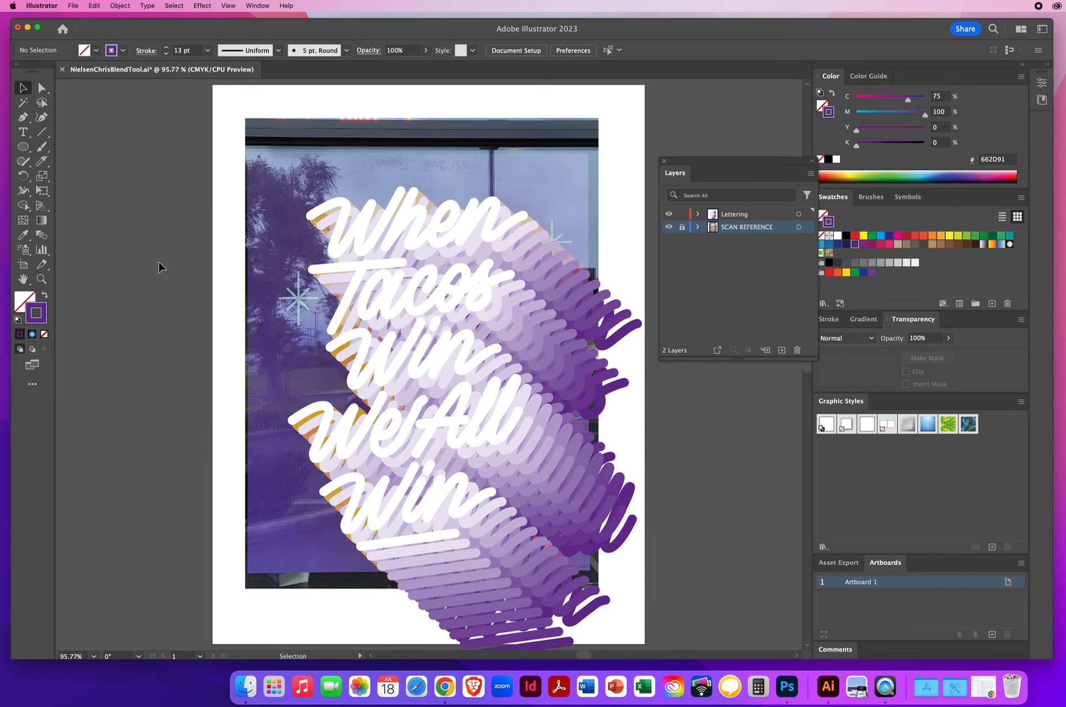
# Toggle the lettering layer's visibility to compare the artwork with the scan reference
pyautogui.click(670, 216)
pyautogui.click(669, 215)
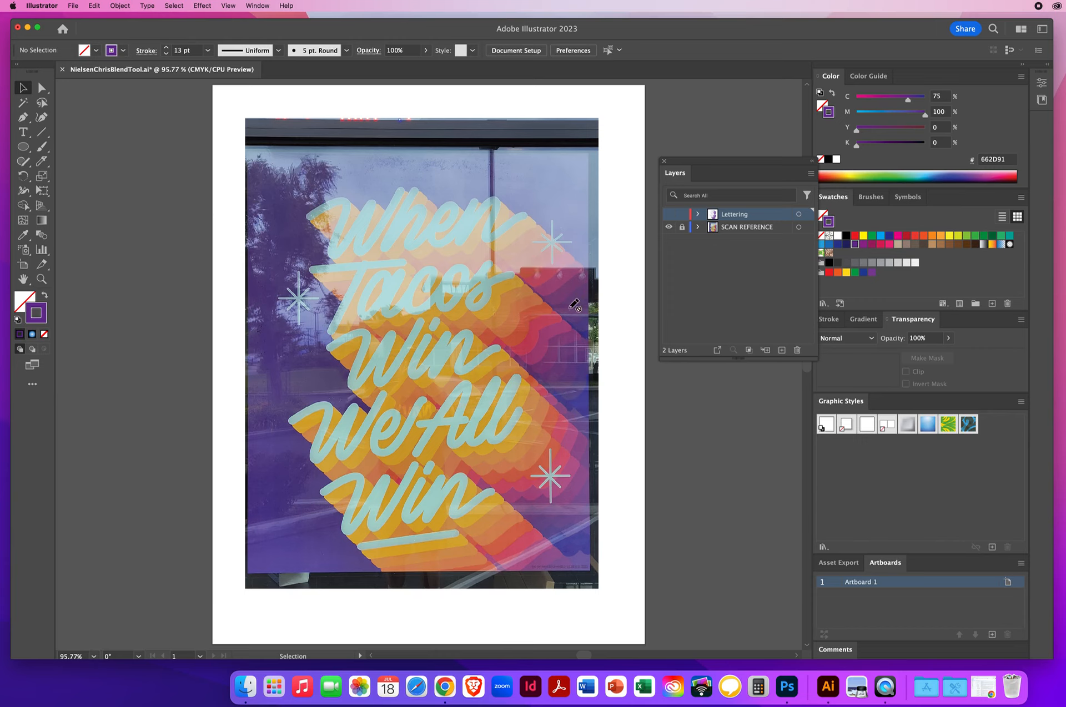
# Show the lettering layer again and move the Layers panel out of the way
pyautogui.click(669, 215)
pyautogui.moveTo(694, 162); pyautogui.dragTo(701, 102)
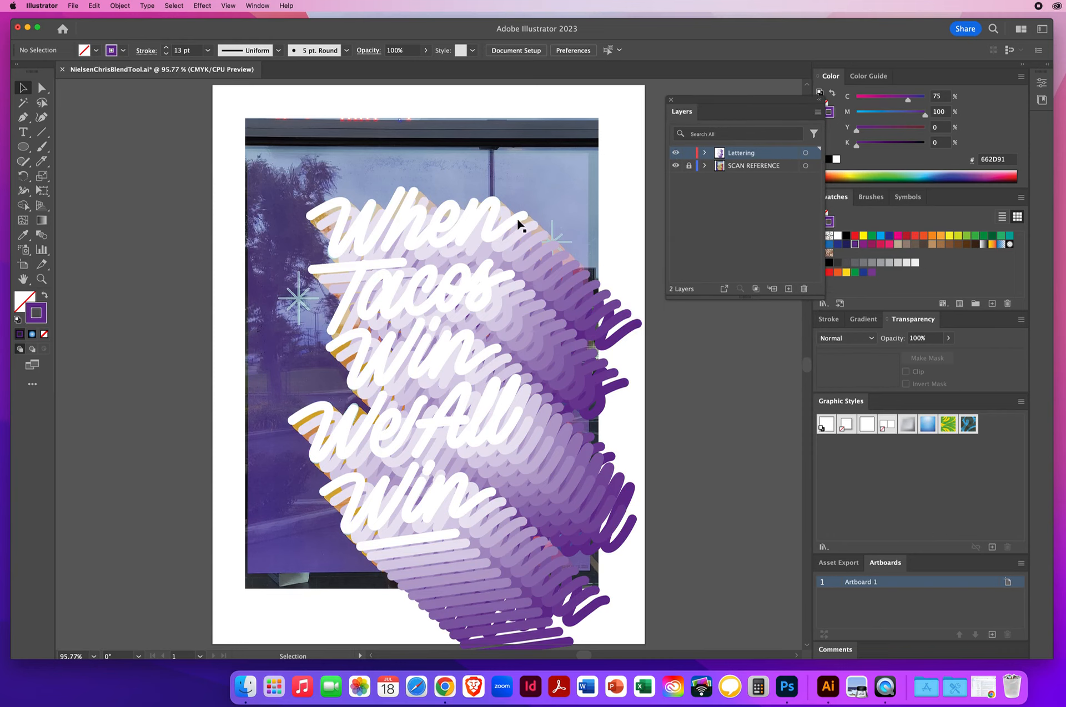
# Recolor the first blended copy behind the white lettering to yellow FED315 from the color spectrum
pyautogui.click(531, 230)
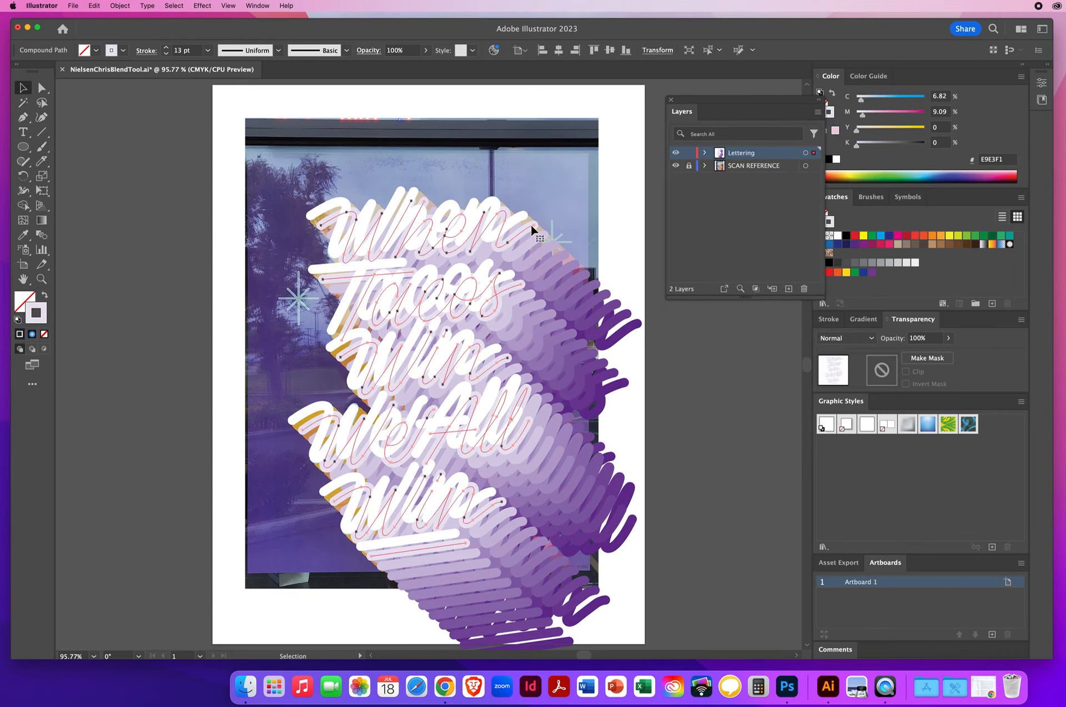
pyautogui.moveTo(757, 106); pyautogui.dragTo(725, 96)
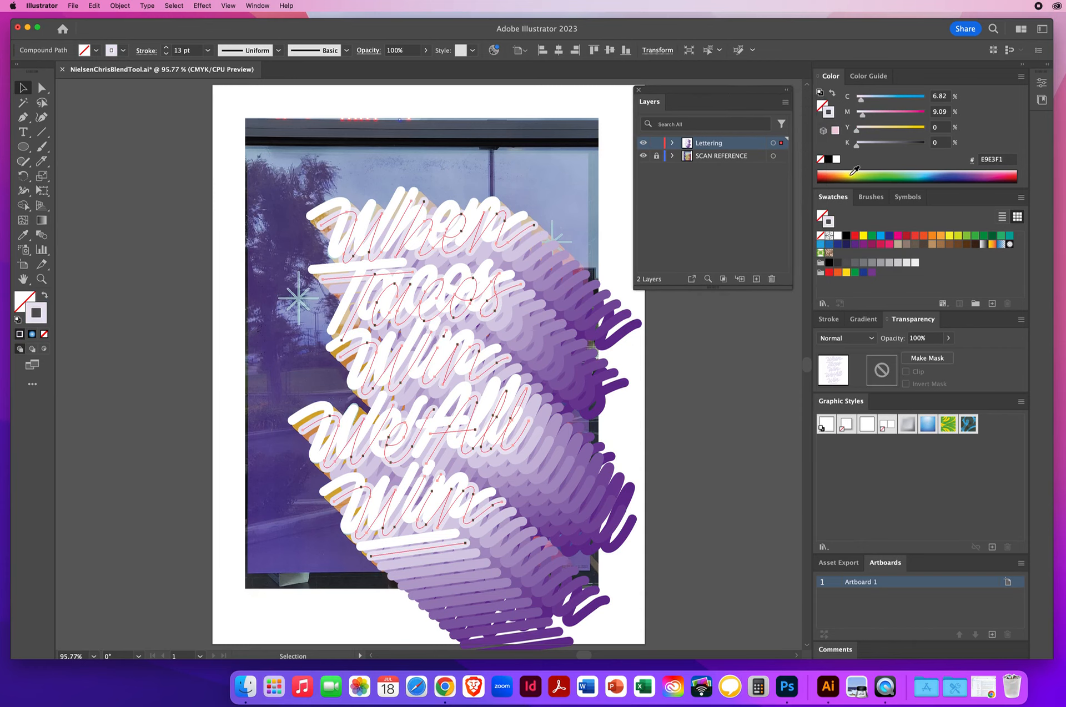
pyautogui.moveTo(848, 172); pyautogui.dragTo(845, 175)
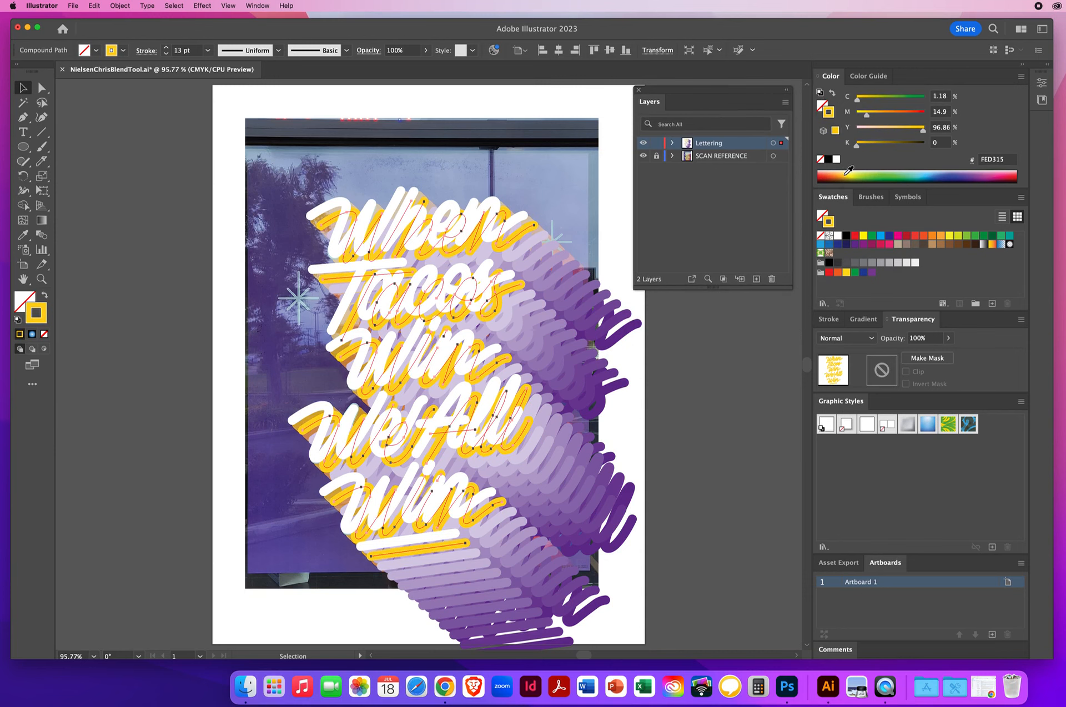
# Recolor the second blended copy to orange F36D21 from the color spectrum
pyautogui.click(542, 242)
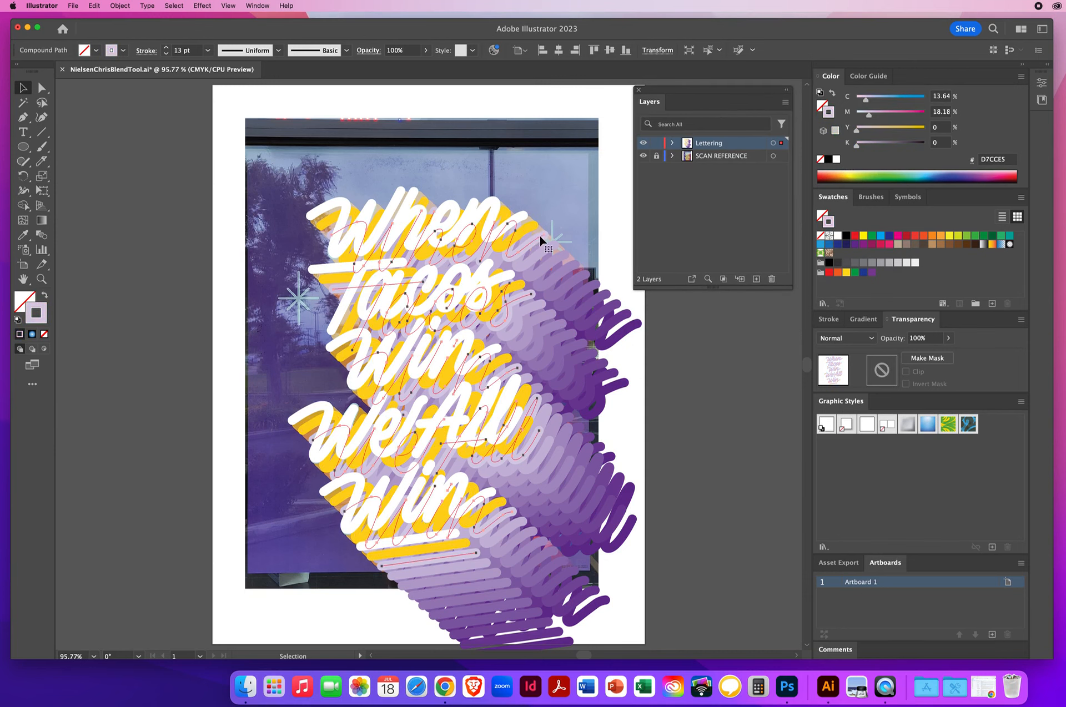
pyautogui.click(845, 174)
pyautogui.moveTo(846, 173); pyautogui.dragTo(843, 175)
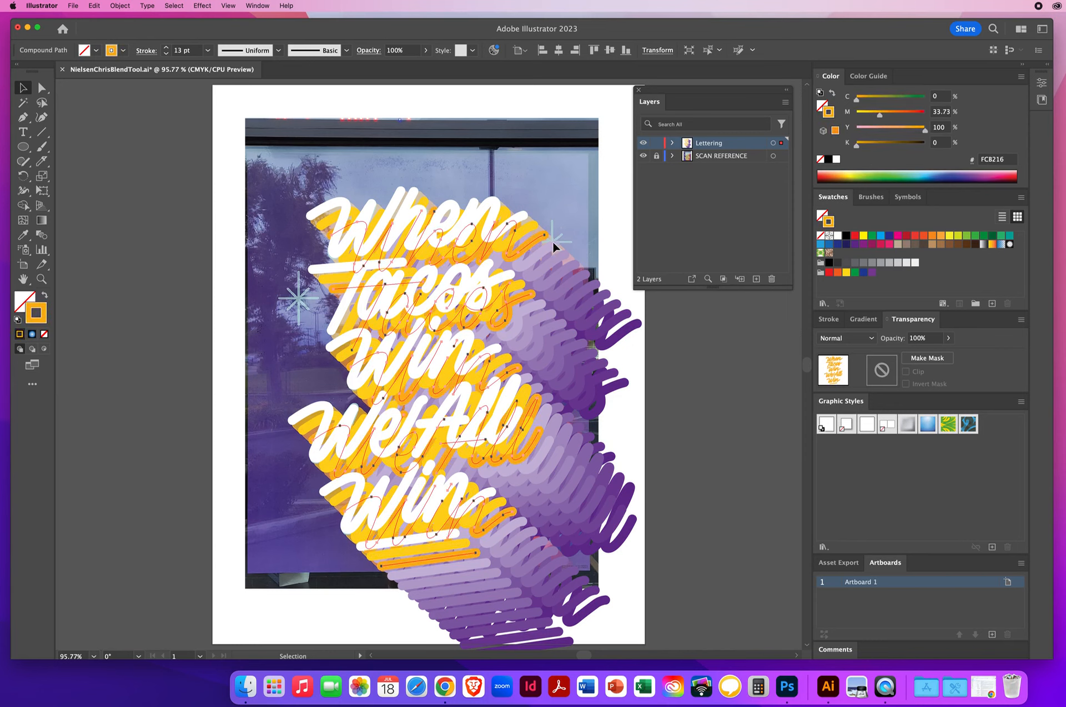
pyautogui.click(842, 173)
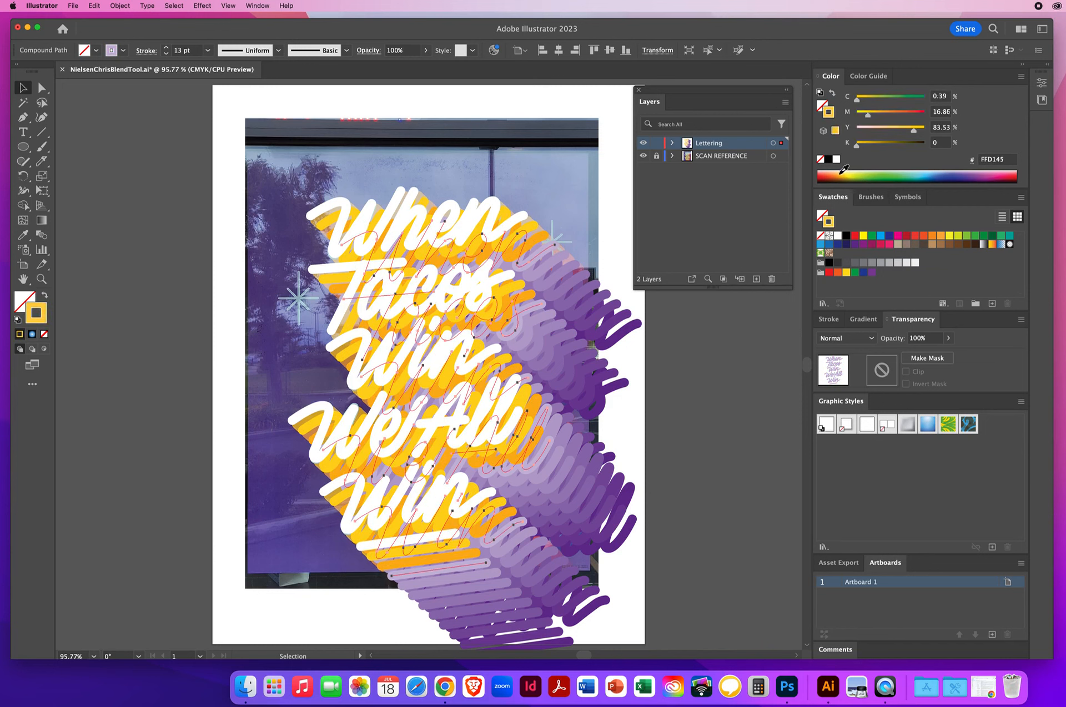
pyautogui.moveTo(844, 170); pyautogui.dragTo(834, 172)
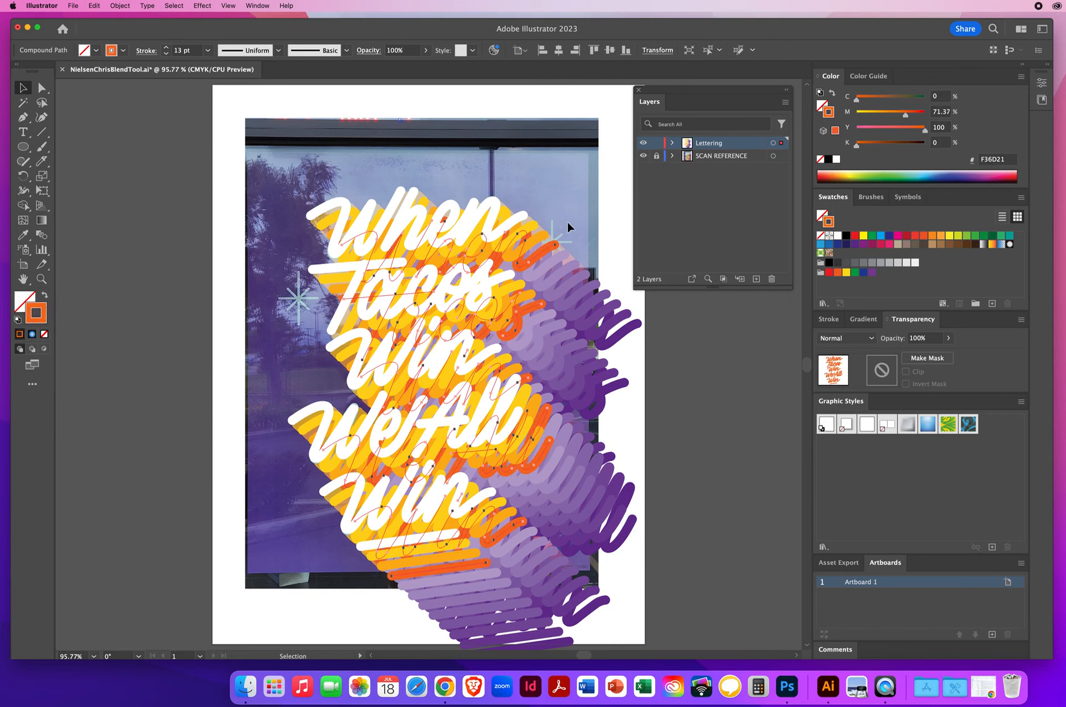
# Recolor the third blended copy to a deeper orange-red from the color spectrum
pyautogui.click(562, 252)
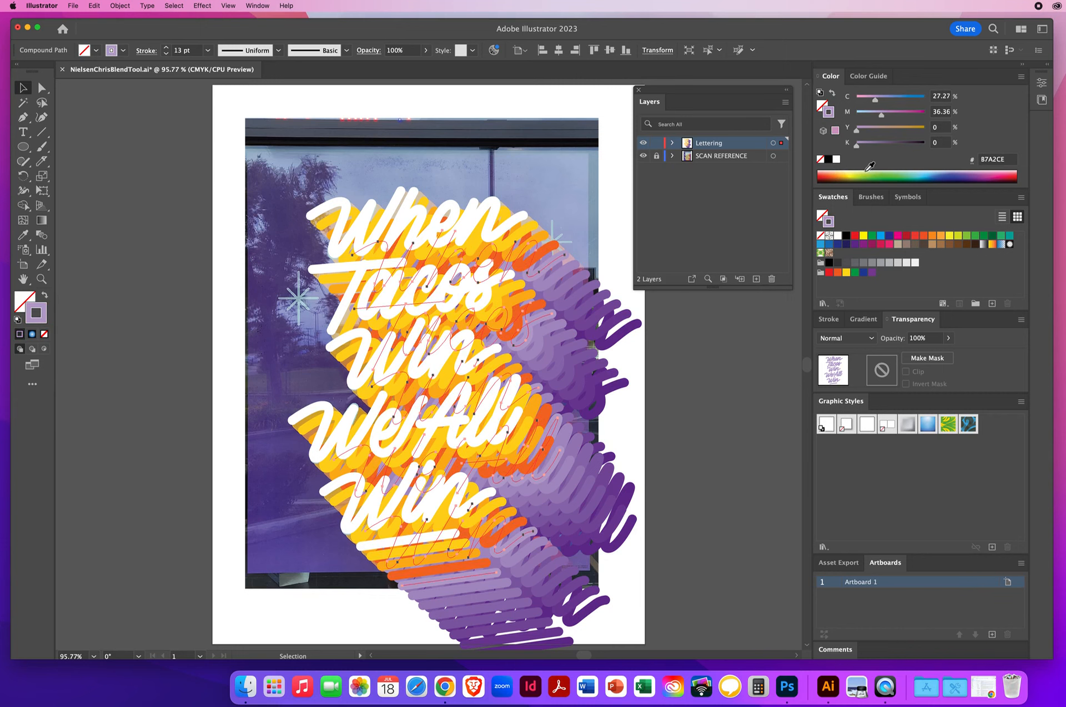
pyautogui.click(829, 172)
pyautogui.moveTo(830, 171); pyautogui.dragTo(817, 174)
# Hide and show the lettering layer to compare the recolored copies with the scan reference
pyautogui.click(579, 269)
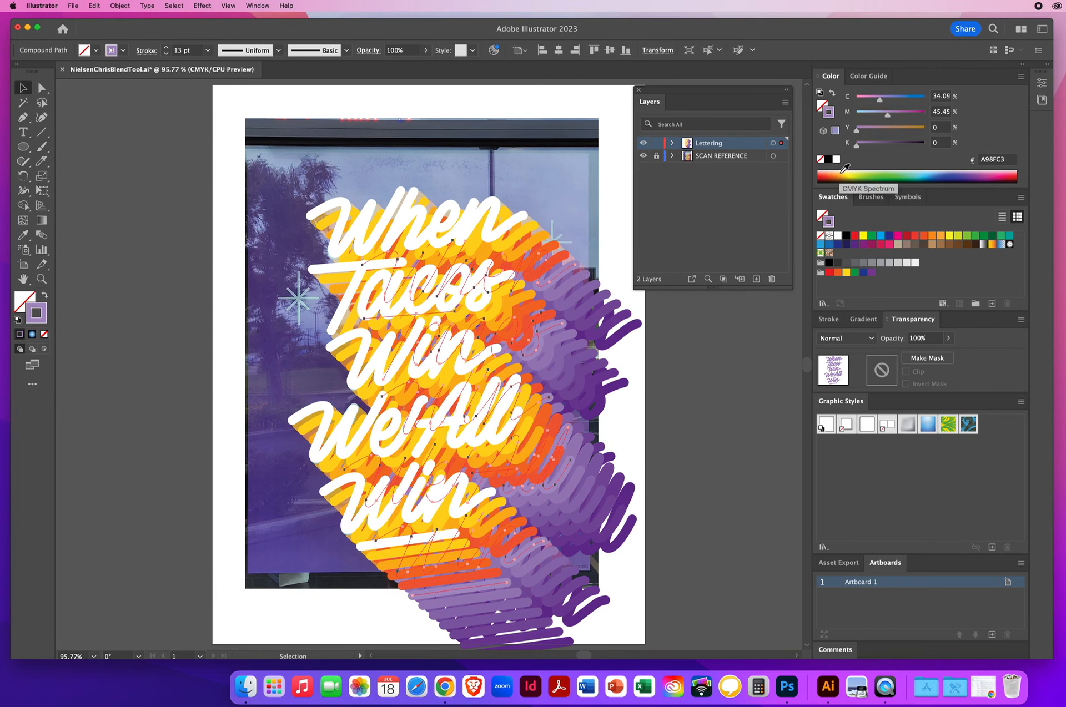
pyautogui.click(643, 143)
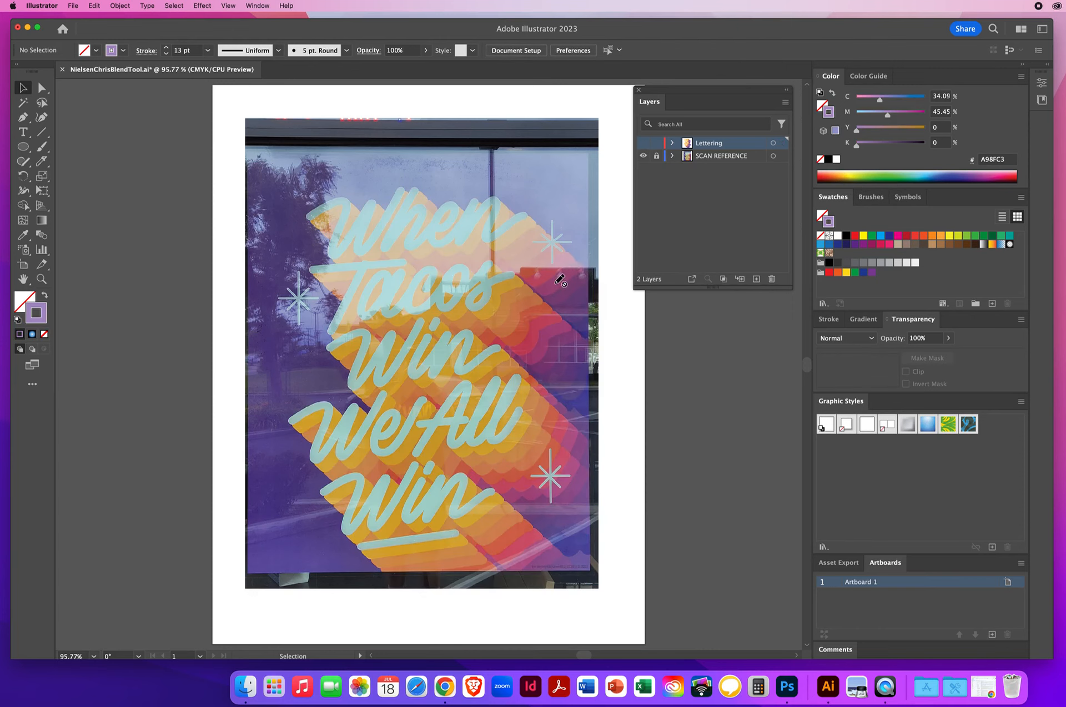
pyautogui.click(643, 143)
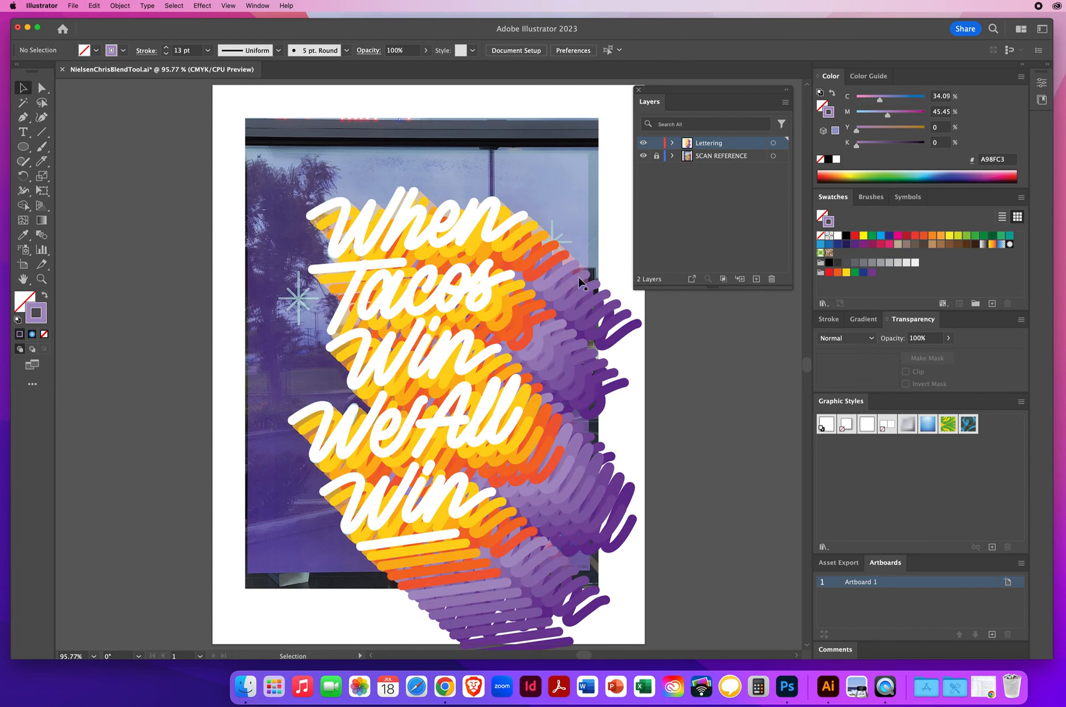
# Recolor the next blended copy red, then raise its cyan to 17% for D04F3C
pyautogui.click(577, 273)
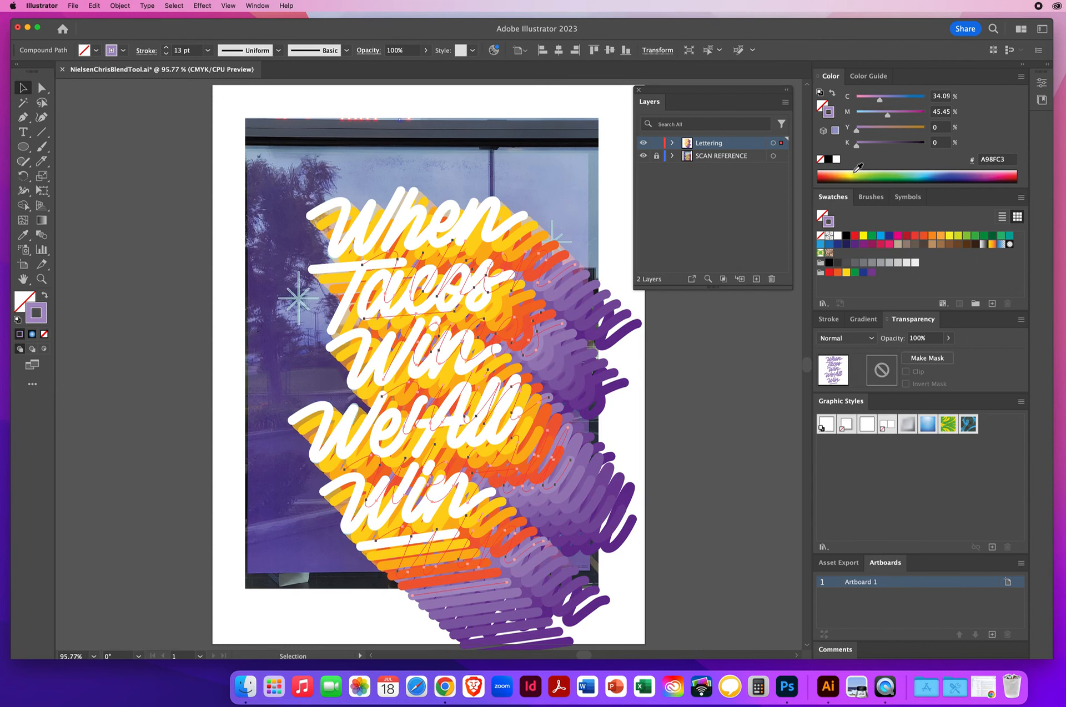
pyautogui.click(824, 175)
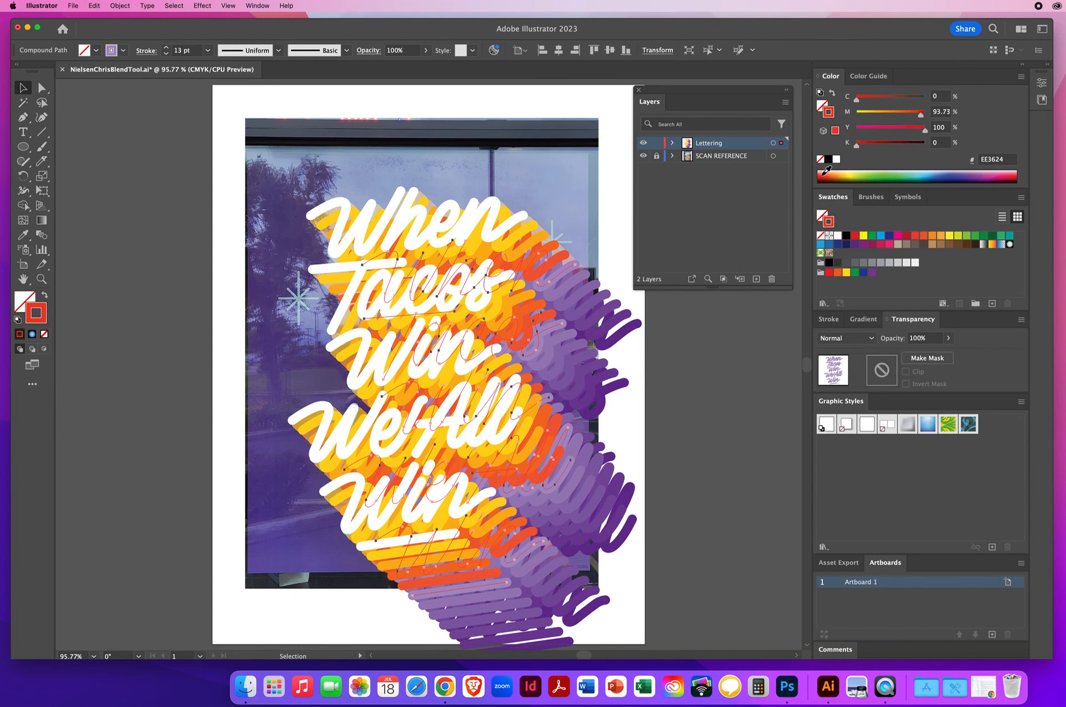
pyautogui.click(824, 175)
pyautogui.click(825, 172)
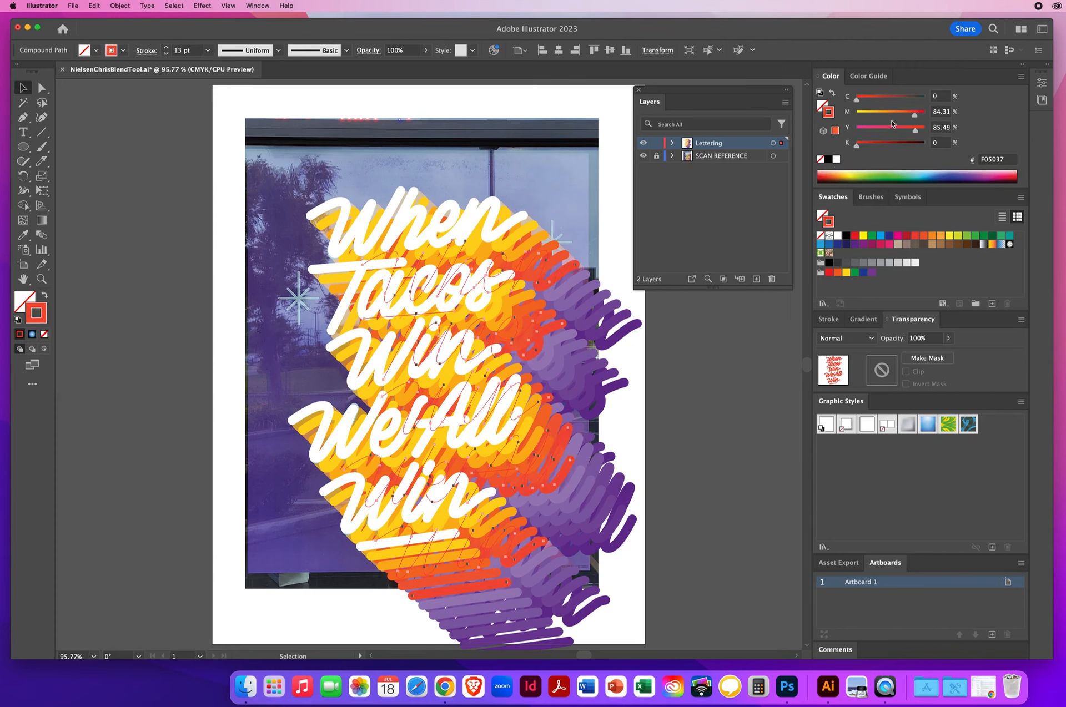
pyautogui.moveTo(856, 101); pyautogui.dragTo(870, 104)
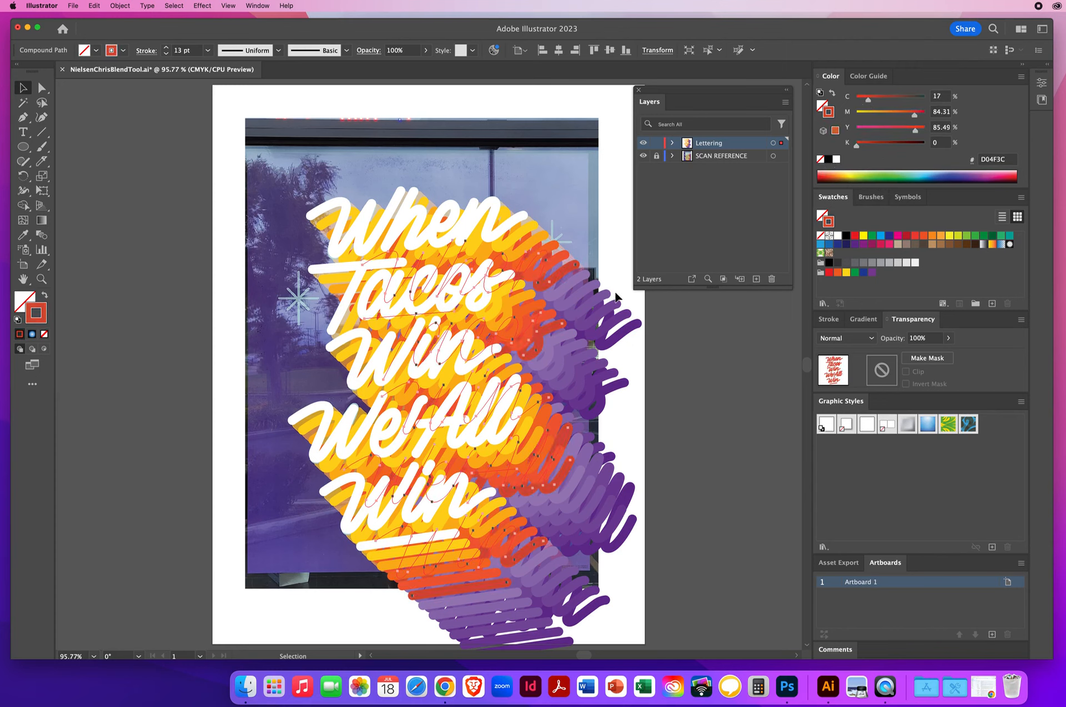
# Recolor the following blended copy to a deep magenta-red, 98485C
pyautogui.click(583, 281)
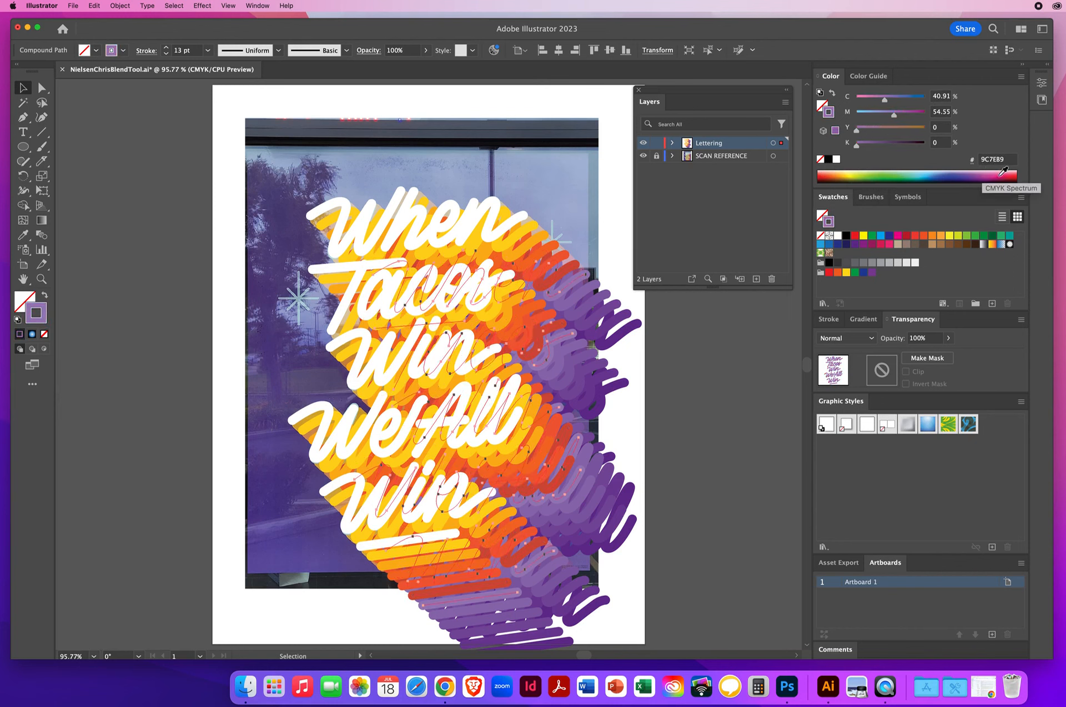
pyautogui.click(980, 173)
pyautogui.moveTo(980, 170); pyautogui.dragTo(825, 170)
pyautogui.moveTo(857, 100); pyautogui.dragTo(918, 119)
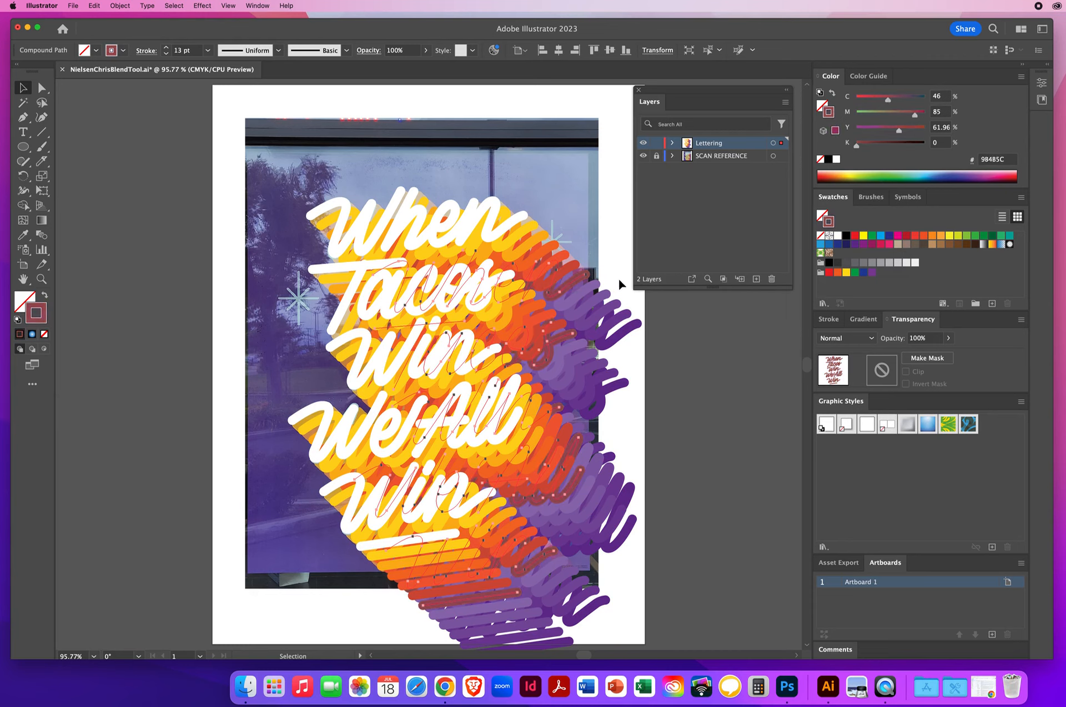
# Adjust the next copy's purple to A77381, then darken the following purple copy with 17% black
pyautogui.click(587, 294)
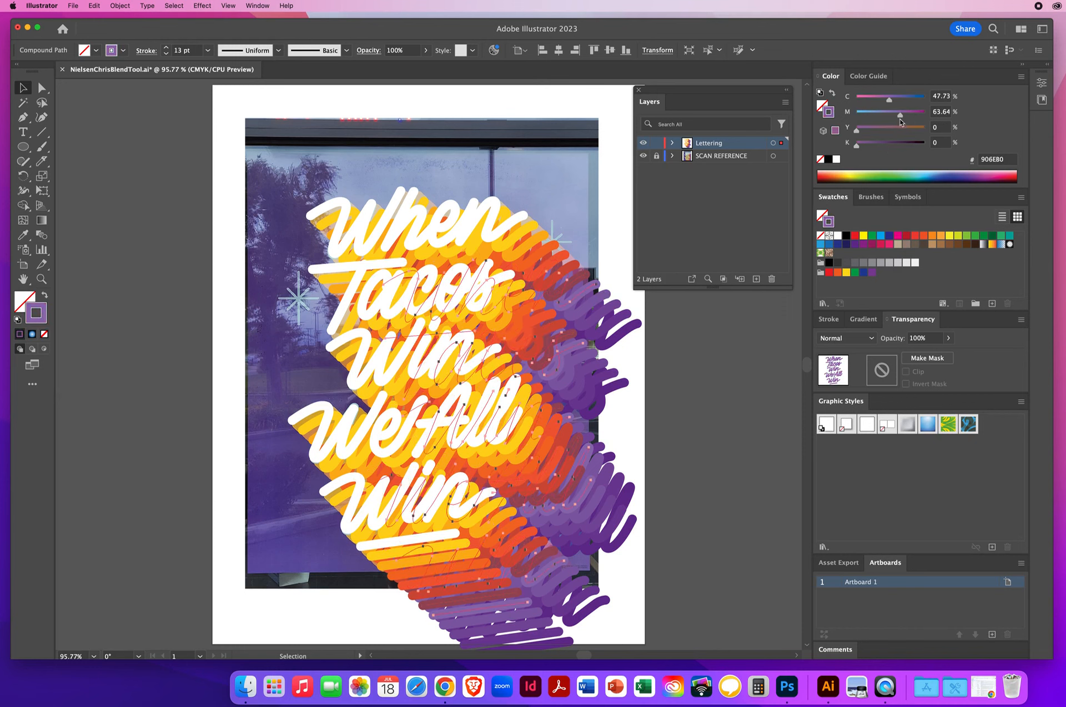
pyautogui.moveTo(902, 117); pyautogui.dragTo(882, 101)
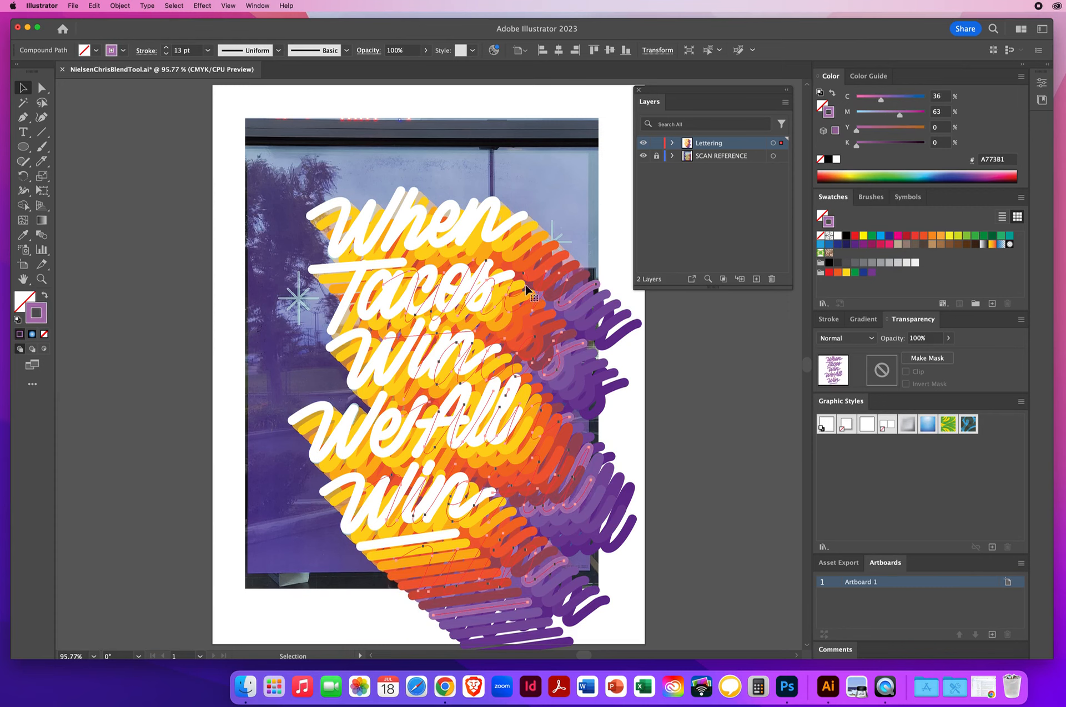
pyautogui.click(591, 308)
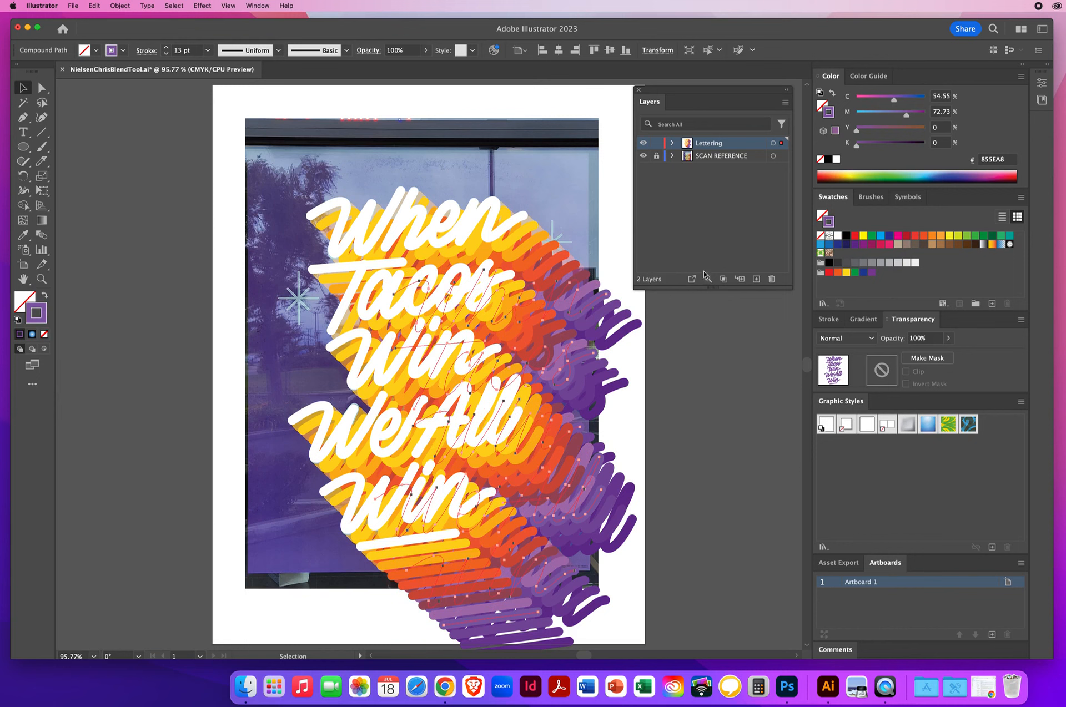
pyautogui.click(605, 314)
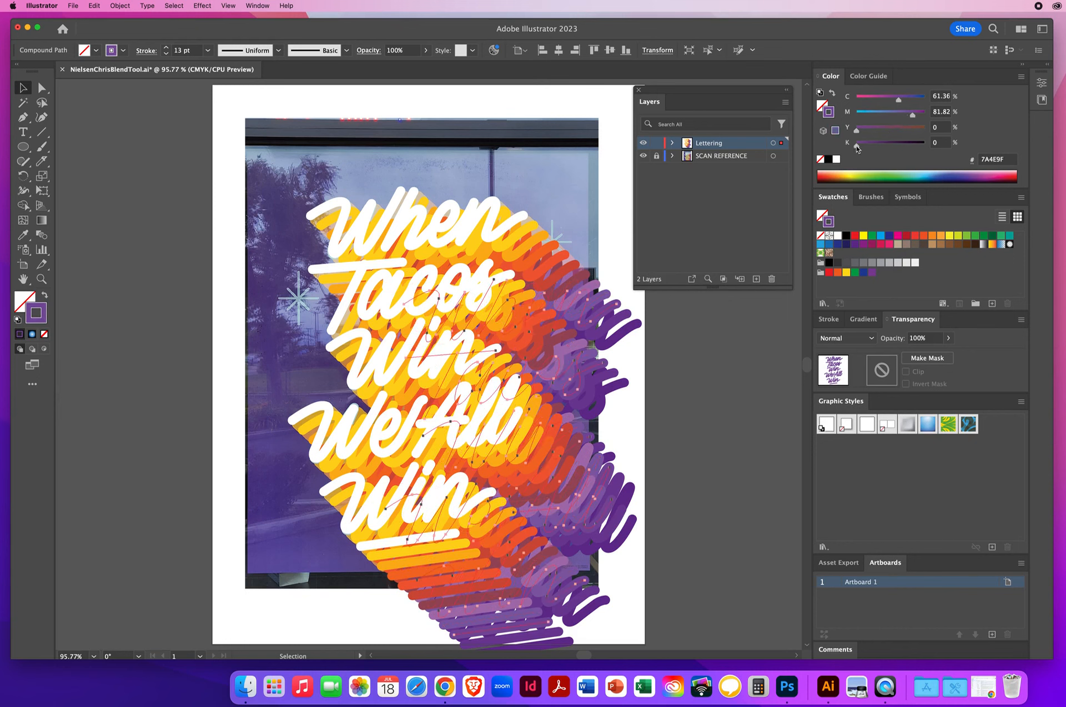
pyautogui.moveTo(856, 145); pyautogui.dragTo(869, 149)
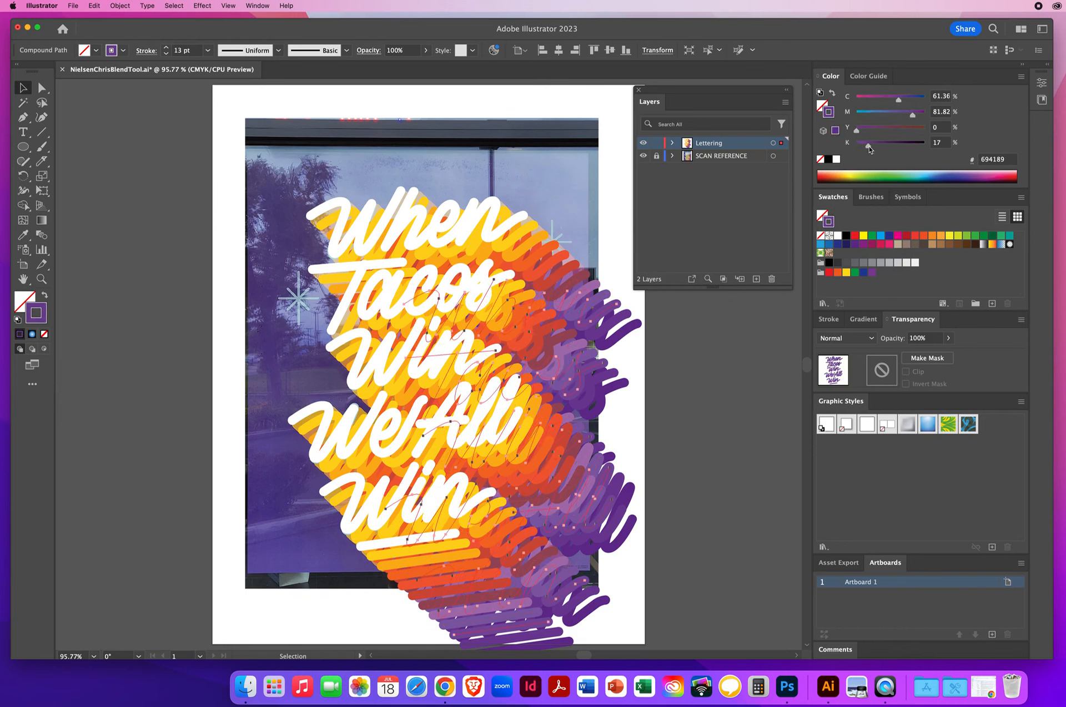
# Darken the two outermost purple copies with 29% and 35% black, then deselect everything
pyautogui.click(620, 325)
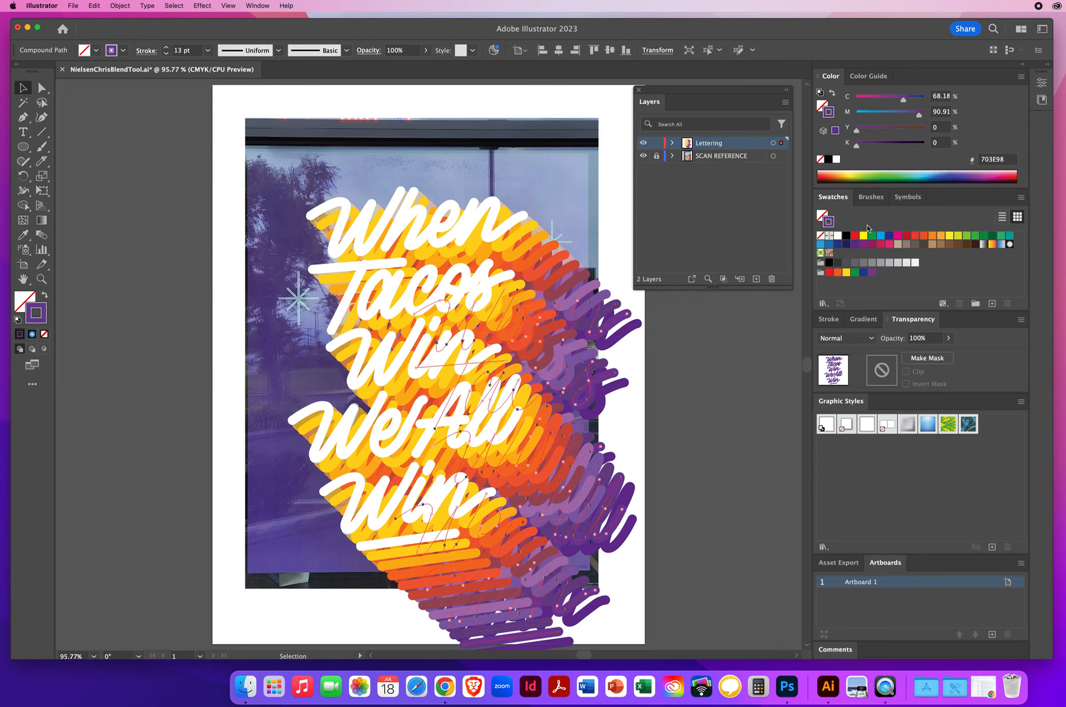
pyautogui.moveTo(857, 146)
pyautogui.mouseDown()
pyautogui.moveTo(889, 149)
pyautogui.moveTo(877, 148)
pyautogui.mouseUp()
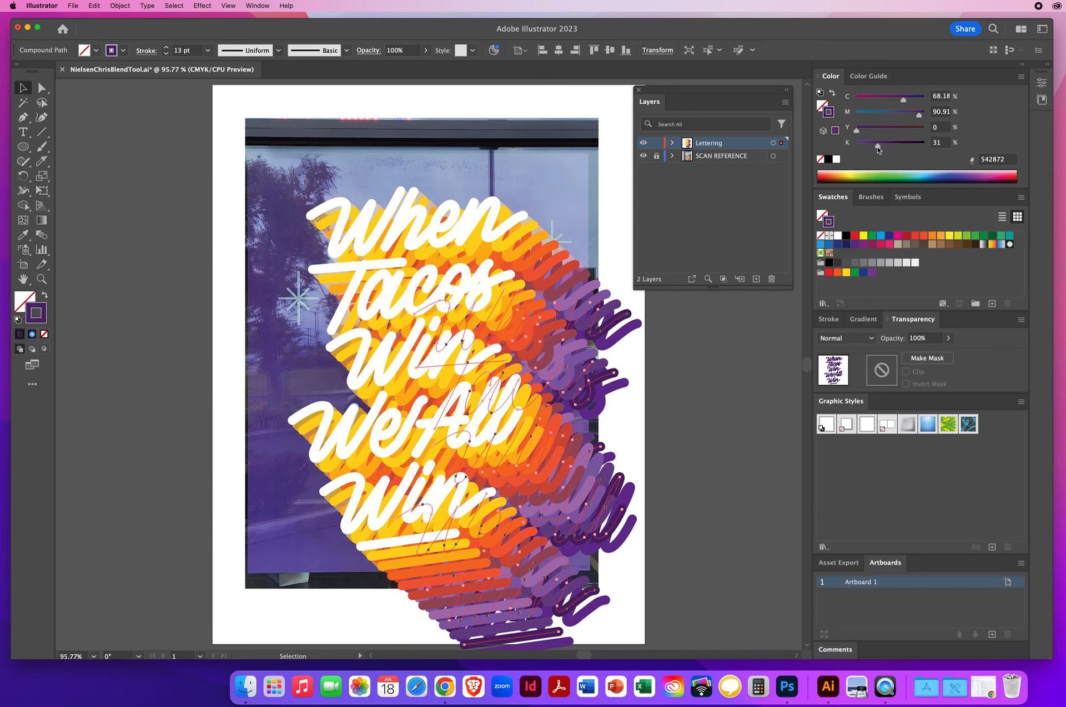
pyautogui.click(626, 333)
pyautogui.moveTo(857, 147); pyautogui.dragTo(881, 148)
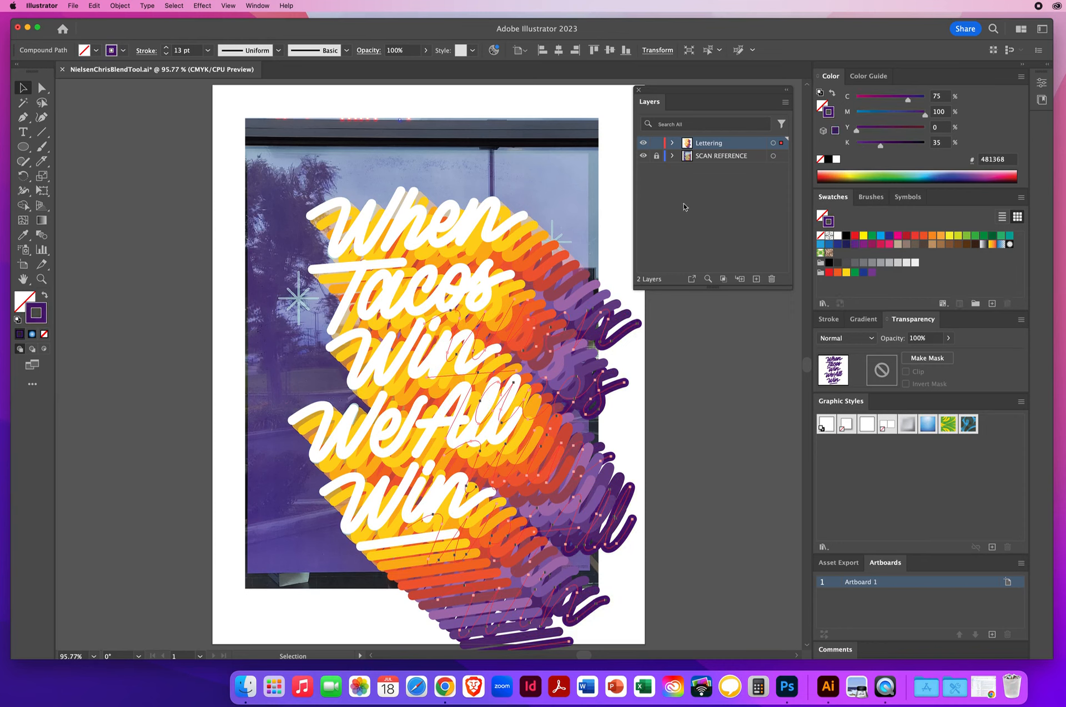
pyautogui.click(615, 239)
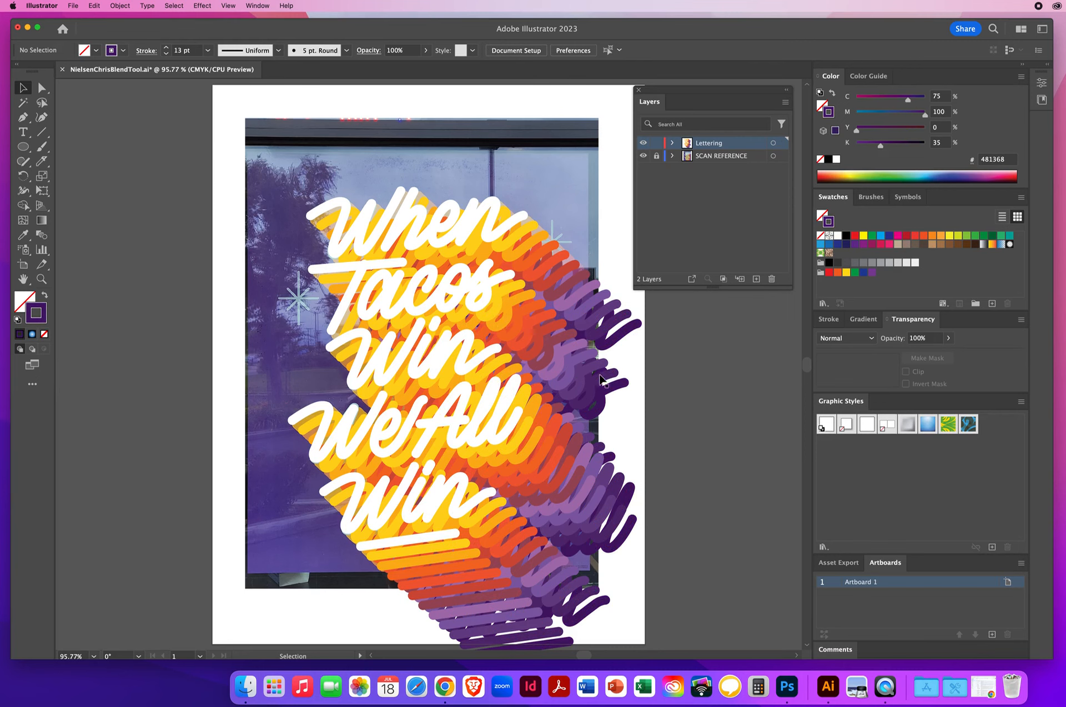
# Toggle the lettering layer's visibility to compare the colored blend with the scan reference
pyautogui.click(643, 143)
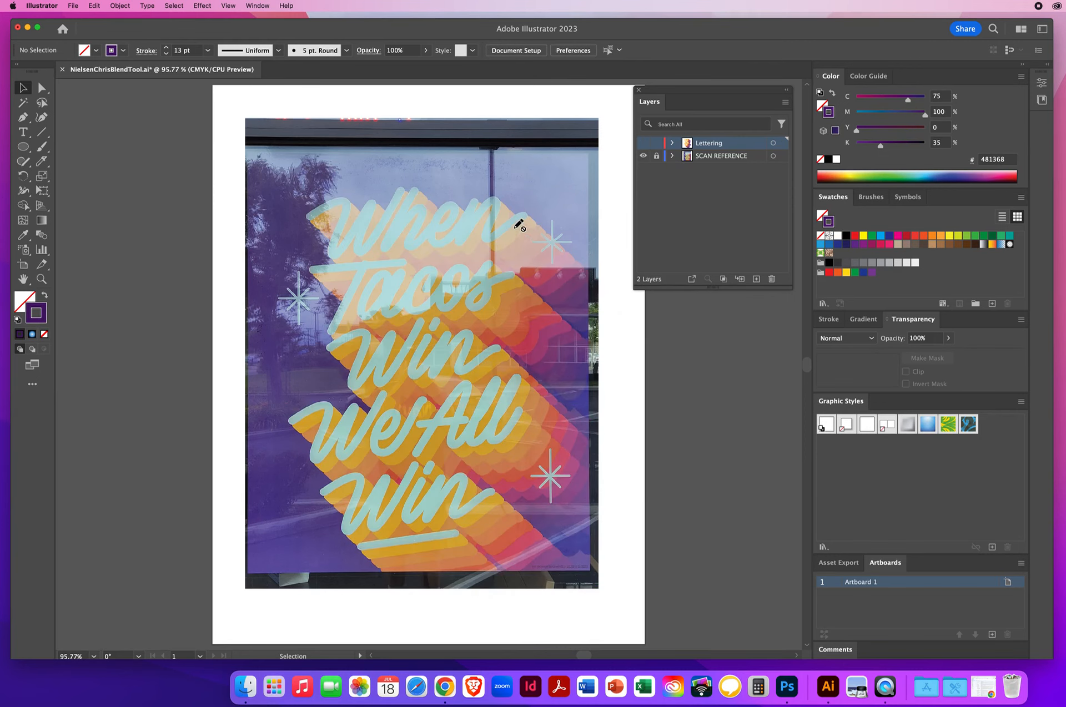
pyautogui.click(643, 143)
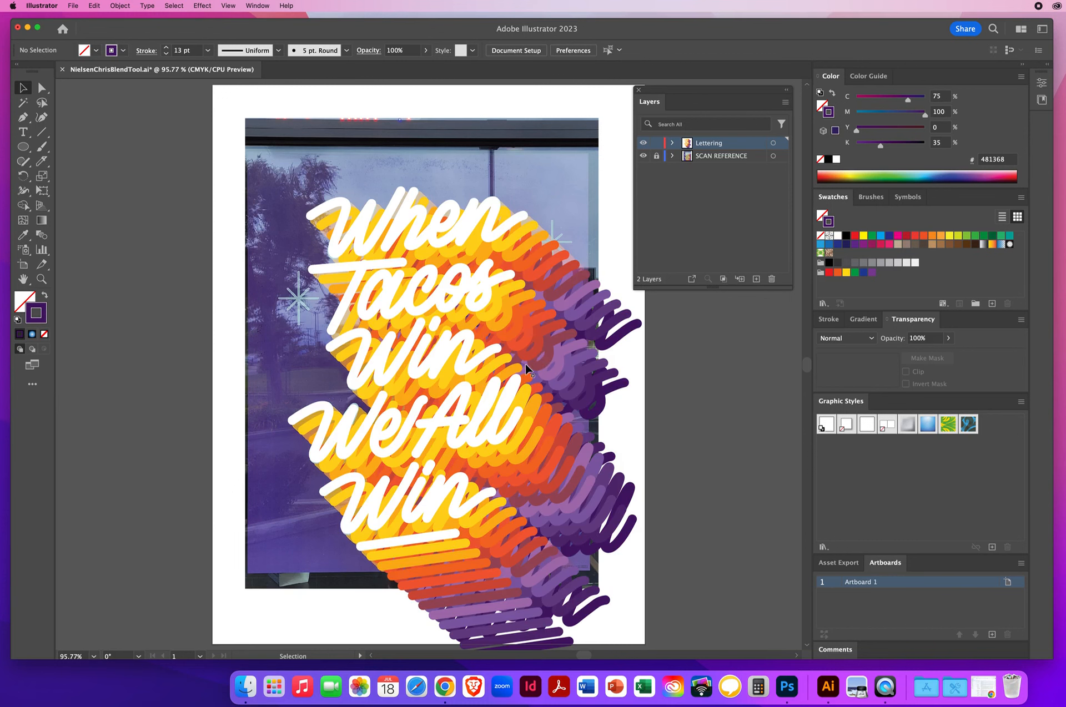
pyautogui.click(339, 207)
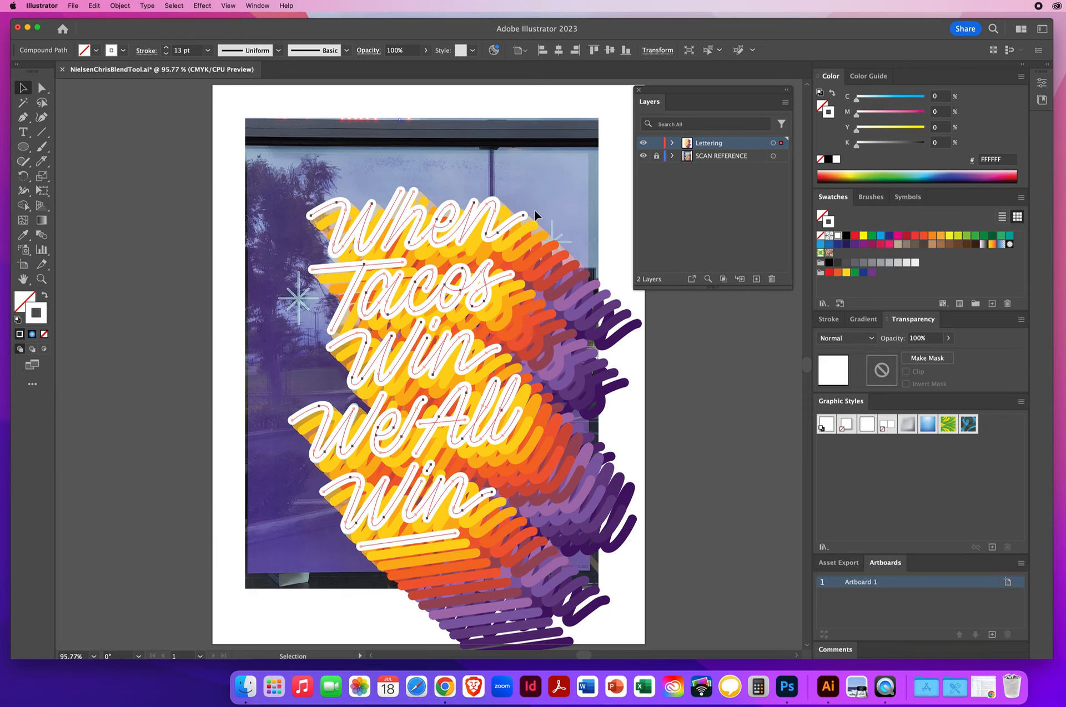
pyautogui.moveTo(538, 220); pyautogui.dragTo(632, 330)
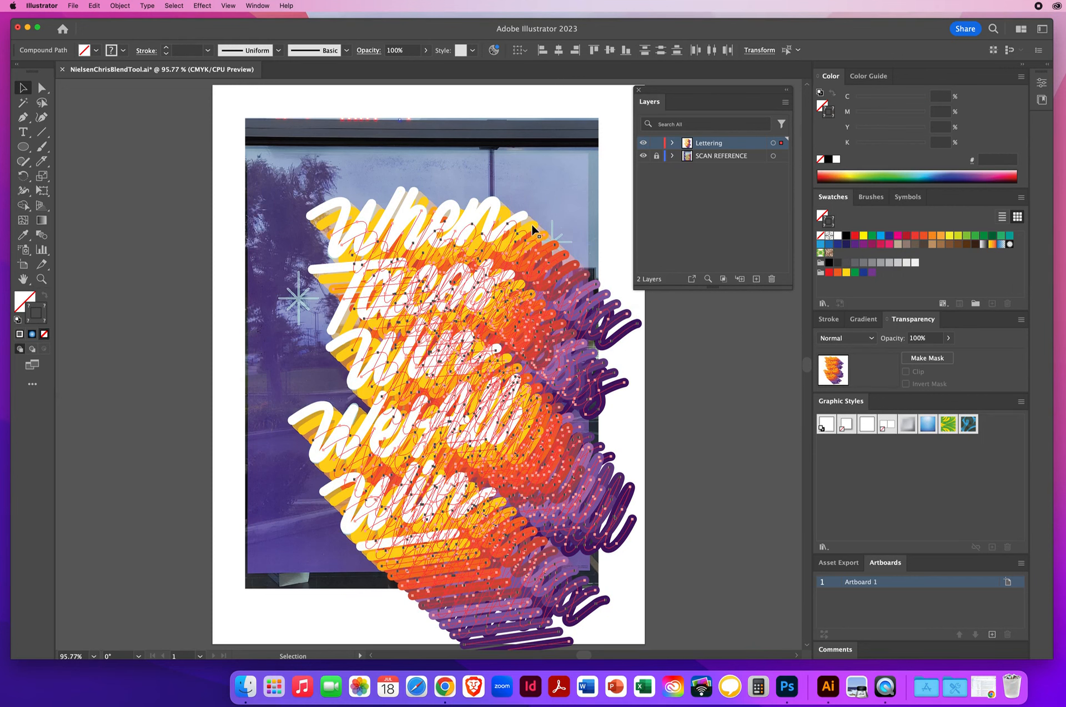
pyautogui.click(578, 174)
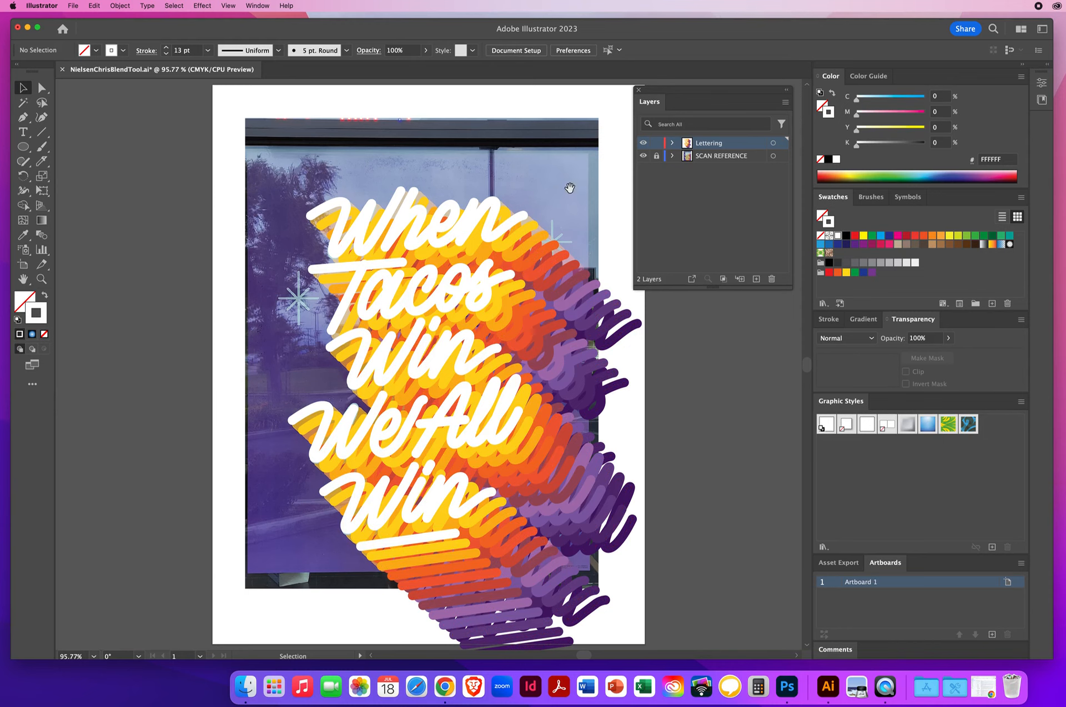
# Select all the colored blend copies and set their stroke weight to 10 pt
pyautogui.hscroll(5, 572, 183)
pyautogui.click(430, 198)
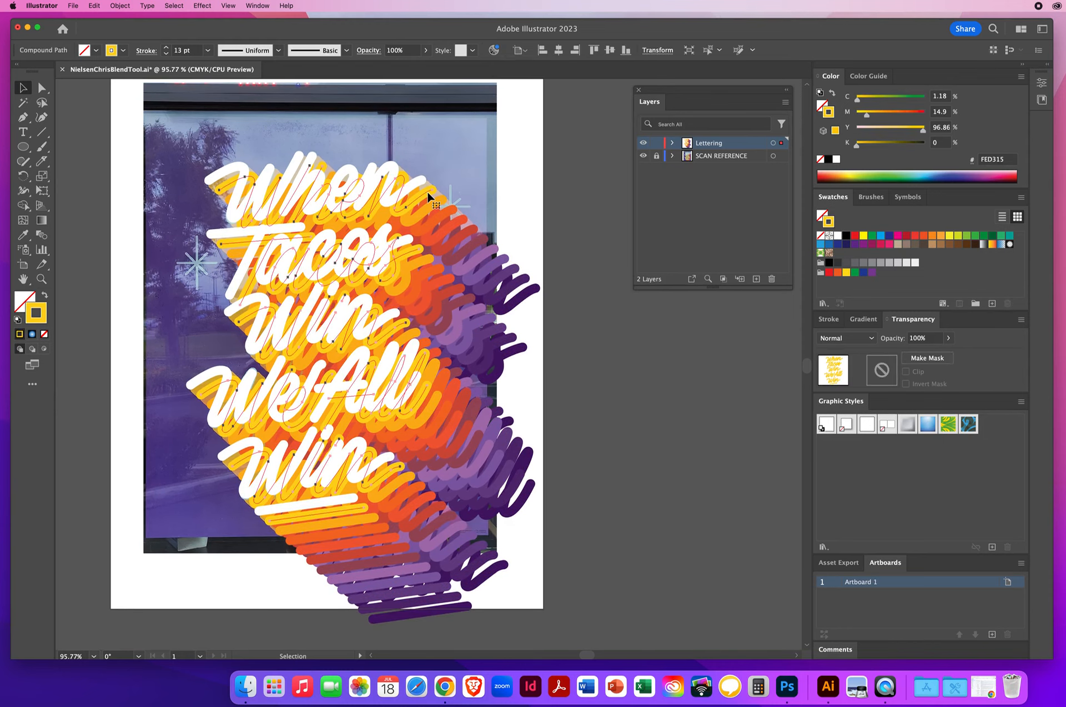
pyautogui.keyDown('shift'); pyautogui.click(444, 198); pyautogui.keyUp('shift')
pyautogui.keyDown('shift'); pyautogui.click(454, 213); pyautogui.keyUp('shift')
pyautogui.keyDown('shift'); pyautogui.click(456, 215); pyautogui.keyUp('shift')
pyautogui.keyDown('shift'); pyautogui.click(467, 226); pyautogui.keyUp('shift')
pyautogui.keyDown('shift'); pyautogui.click(476, 235); pyautogui.keyUp('shift')
pyautogui.keyDown('shift'); pyautogui.click(484, 242); pyautogui.keyUp('shift')
pyautogui.keyDown('shift'); pyautogui.click(505, 262); pyautogui.keyUp('shift')
pyautogui.keyDown('shift'); pyautogui.click(506, 260); pyautogui.keyUp('shift')
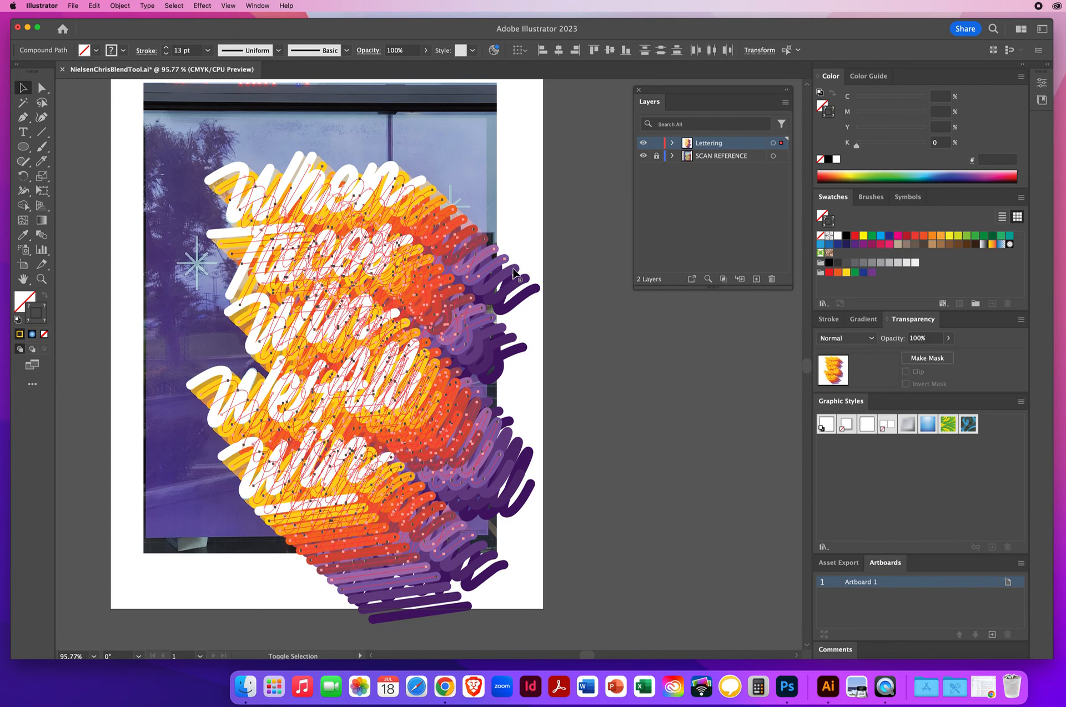
pyautogui.keyDown('shift'); pyautogui.click(515, 269); pyautogui.keyUp('shift')
pyautogui.keyDown('shift'); pyautogui.click(523, 278); pyautogui.keyUp('shift')
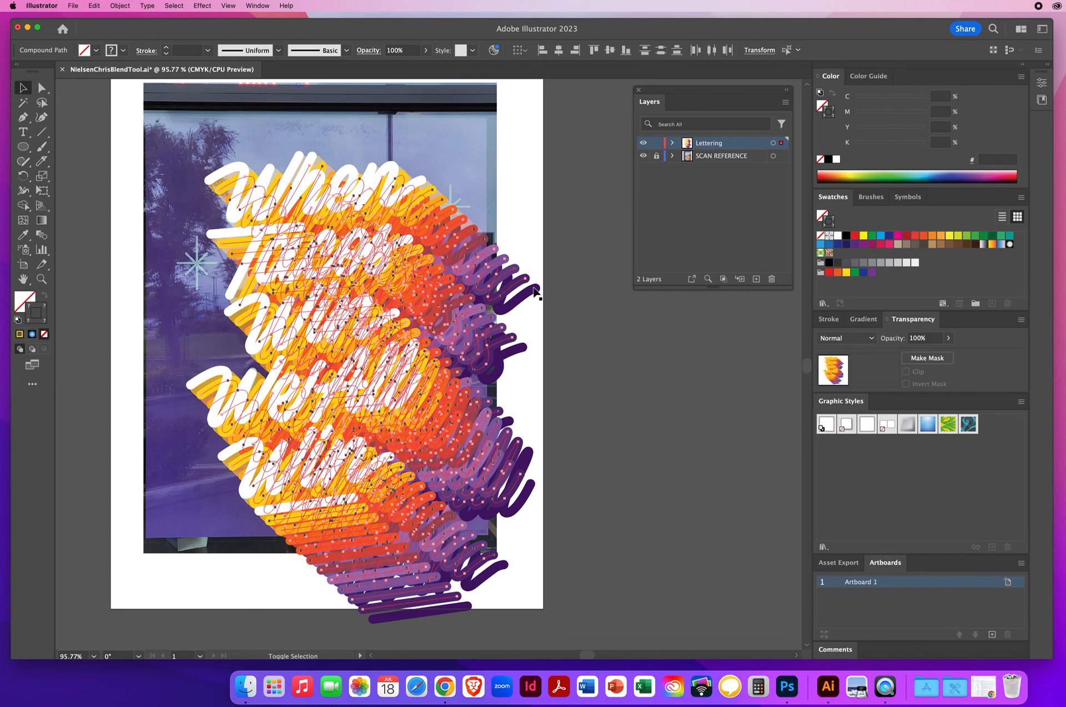
pyautogui.keyDown('shift'); pyautogui.click(534, 287); pyautogui.keyUp('shift')
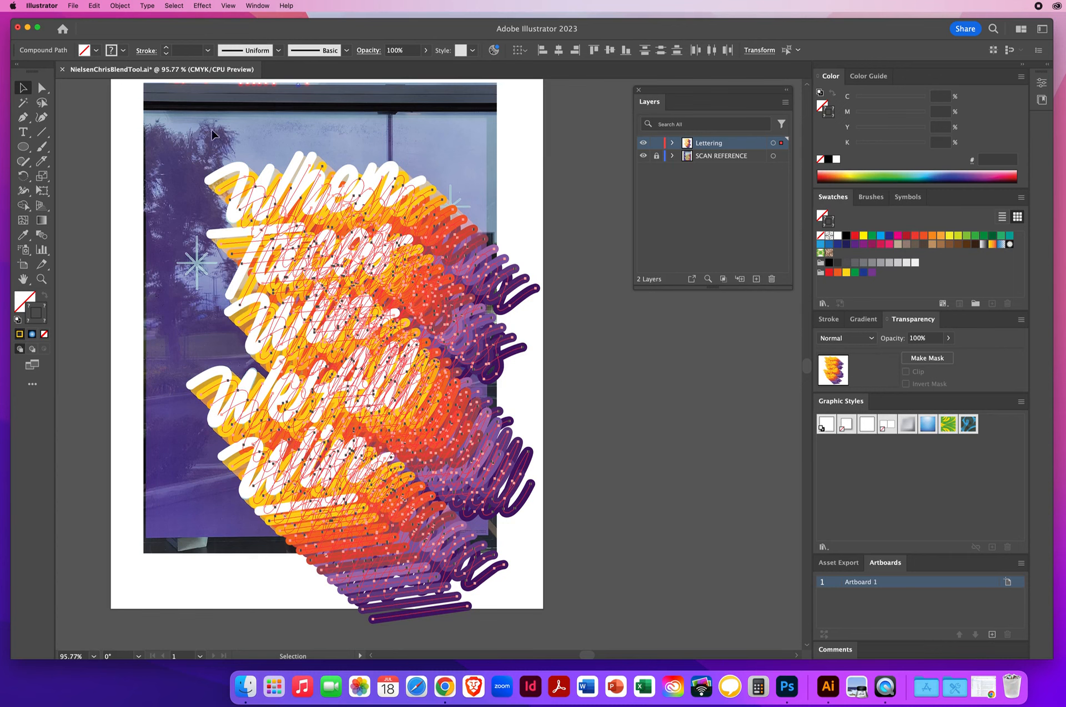
pyautogui.click(192, 51)
pyautogui.click(207, 51)
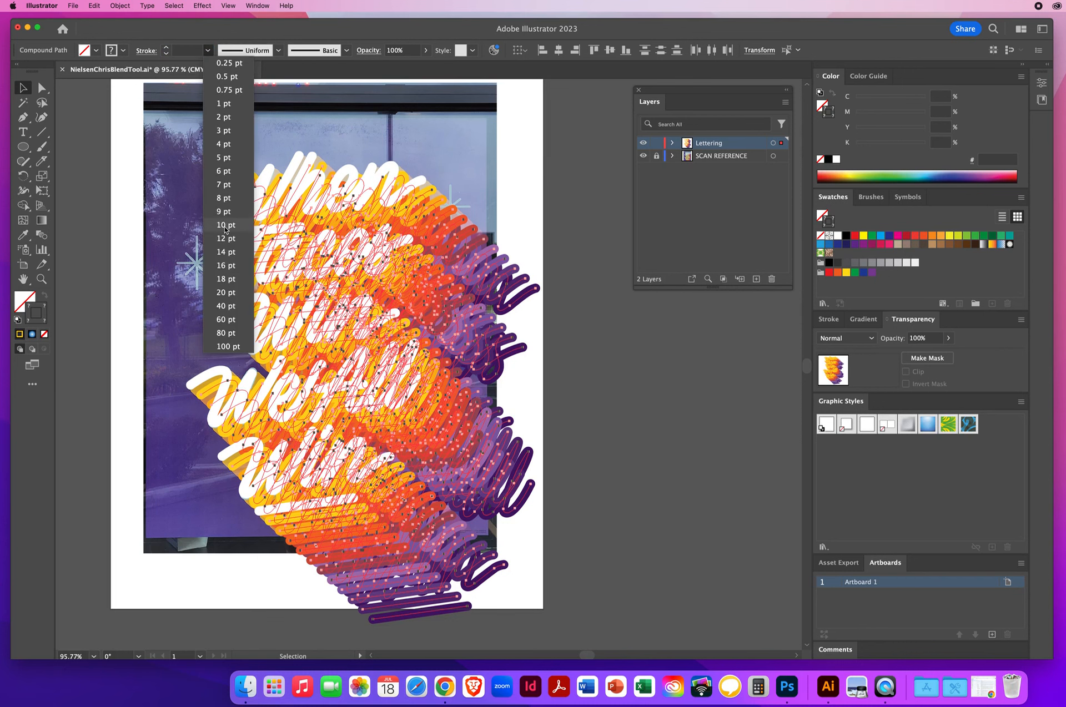
pyautogui.click(225, 228)
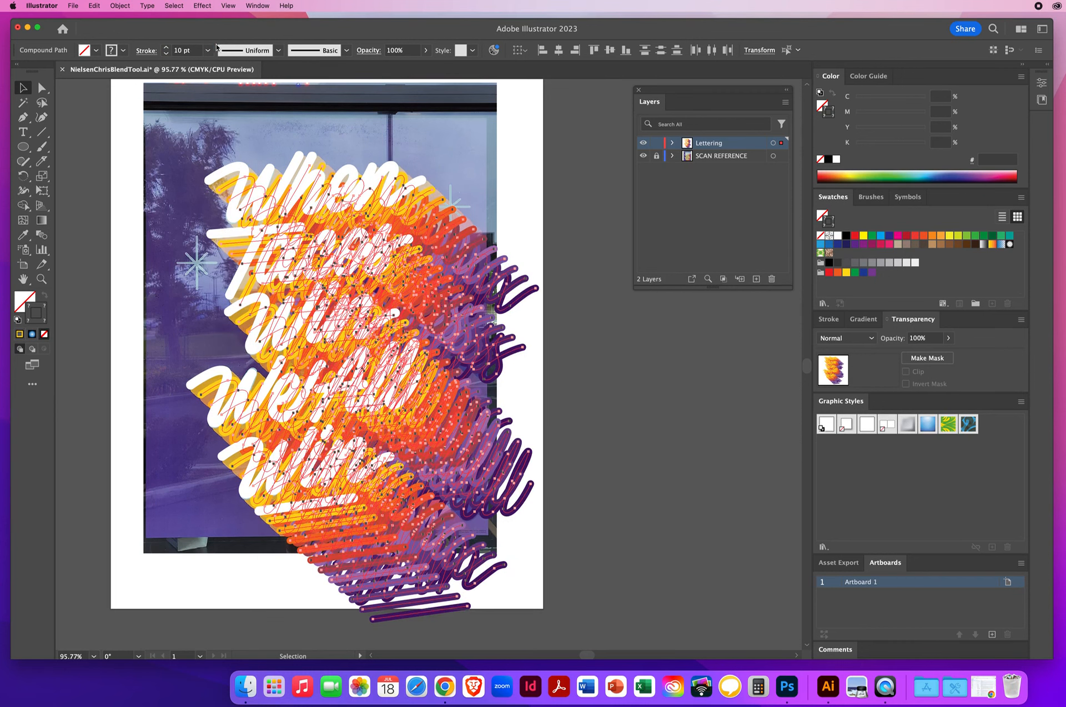
# Increase the selected copies' stroke weight step by step to 28 pt, then deselect everything
pyautogui.click(166, 48)
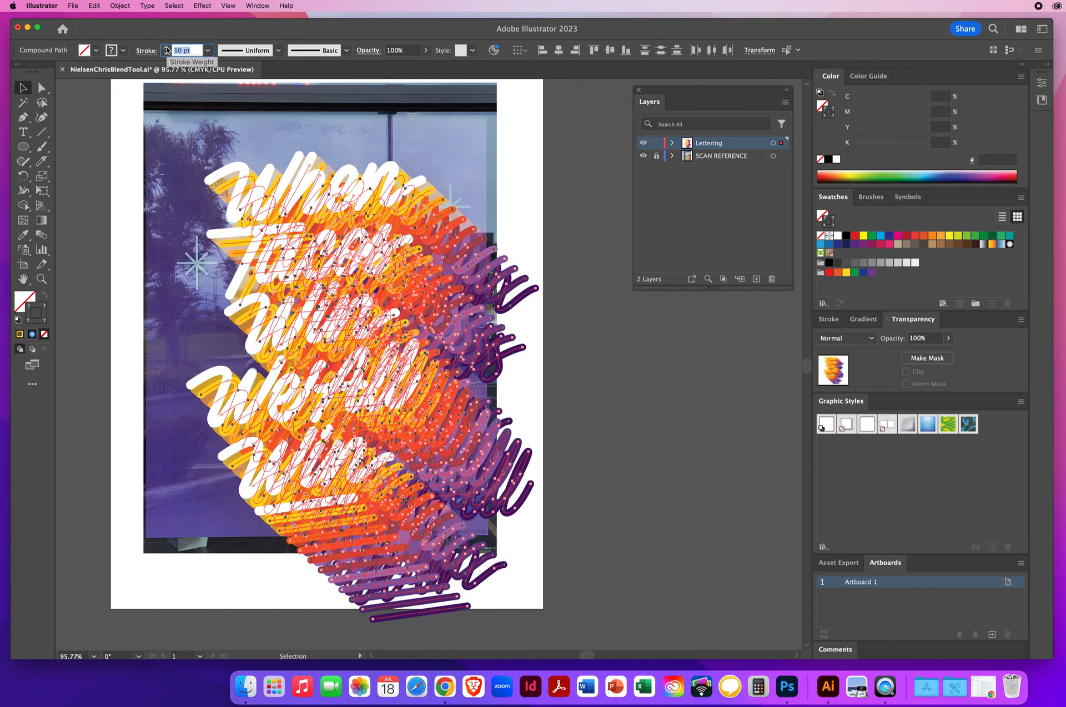
pyautogui.click(166, 48)
pyautogui.click(166, 48)
pyautogui.click(166, 48)
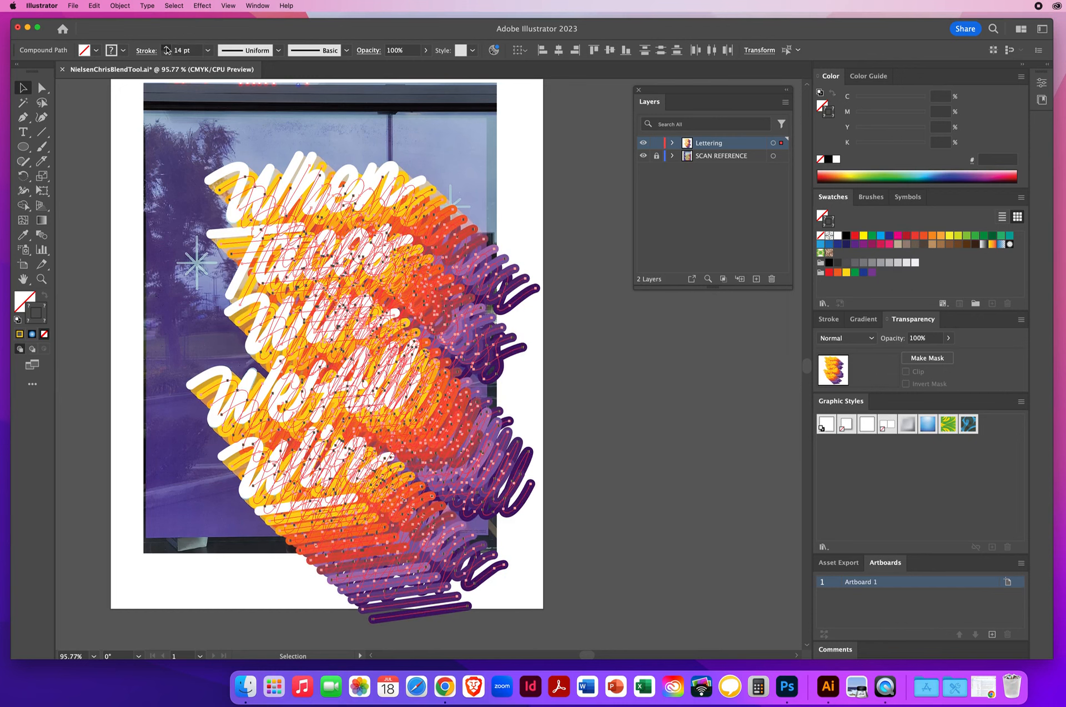
pyautogui.click(166, 48)
pyautogui.click(166, 47)
pyautogui.click(166, 48)
pyautogui.click(166, 47)
pyautogui.click(166, 48)
pyautogui.click(166, 47)
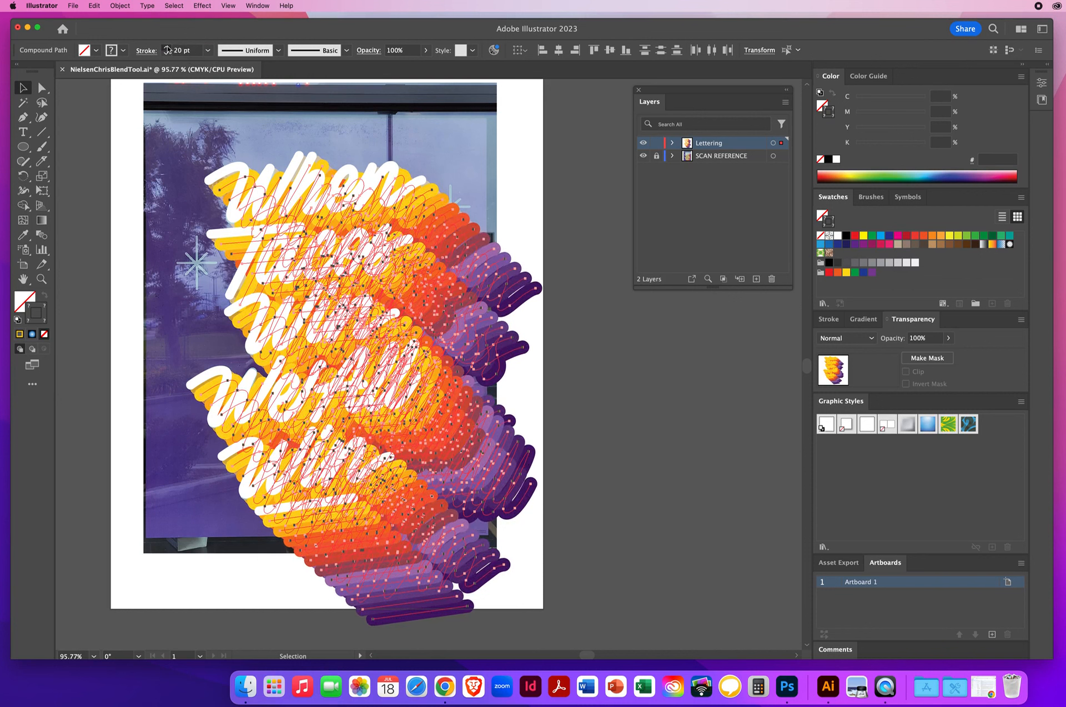
pyautogui.click(166, 48)
pyautogui.click(166, 48)
pyautogui.click(166, 48)
pyautogui.click(166, 48)
pyautogui.click(166, 48)
pyautogui.click(166, 48)
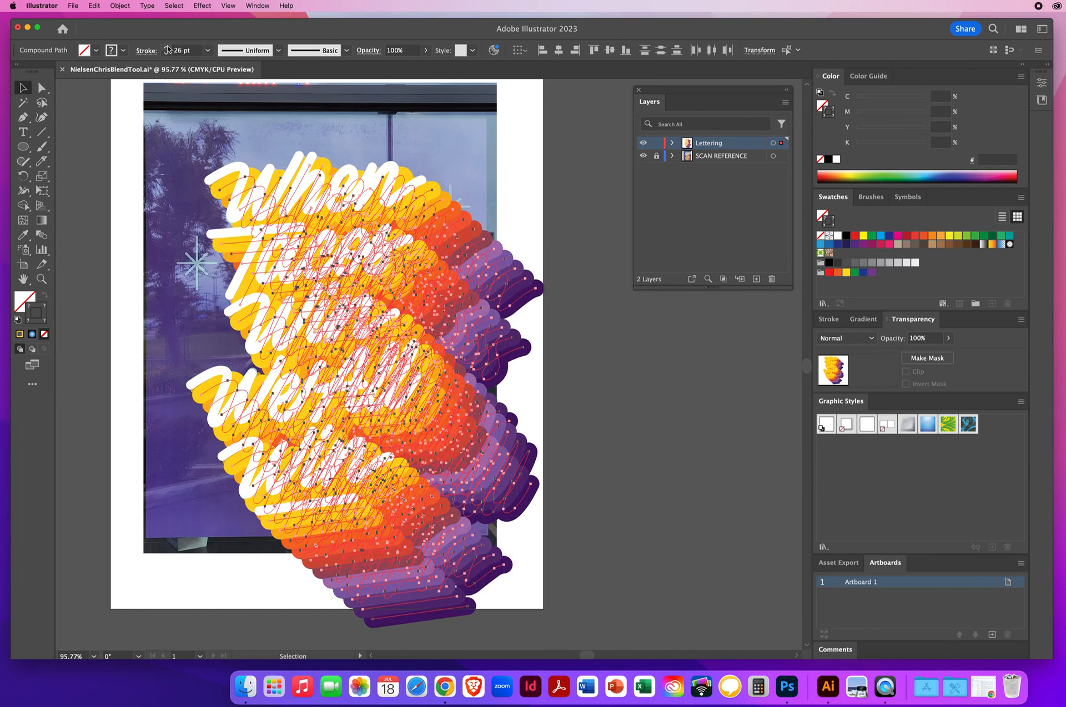
pyautogui.click(166, 47)
pyautogui.click(166, 47)
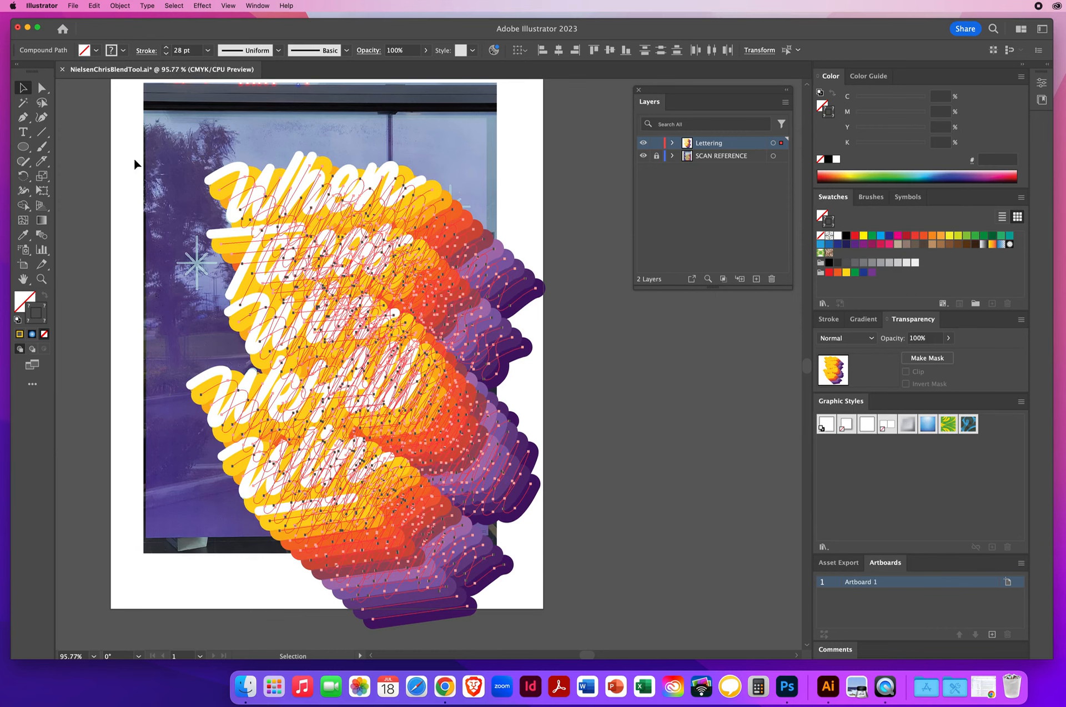
pyautogui.click(167, 149)
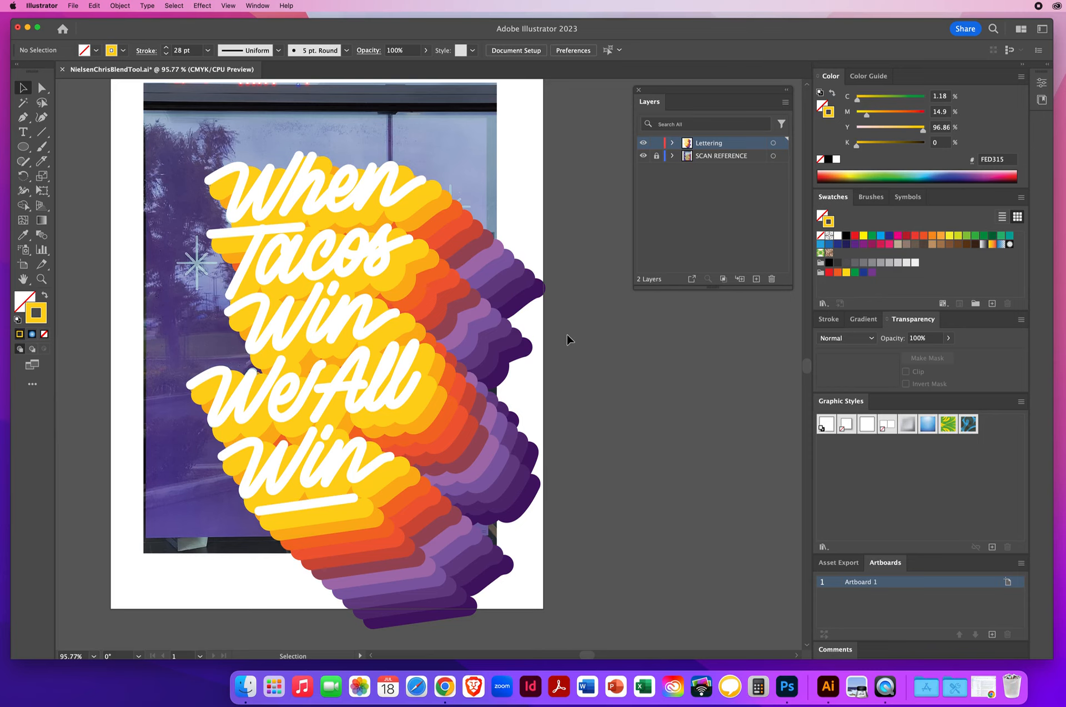
# Create a new layer above the others and reset fill and stroke to the default colors
pyautogui.moveTo(414, 337); pyautogui.dragTo(451, 376)
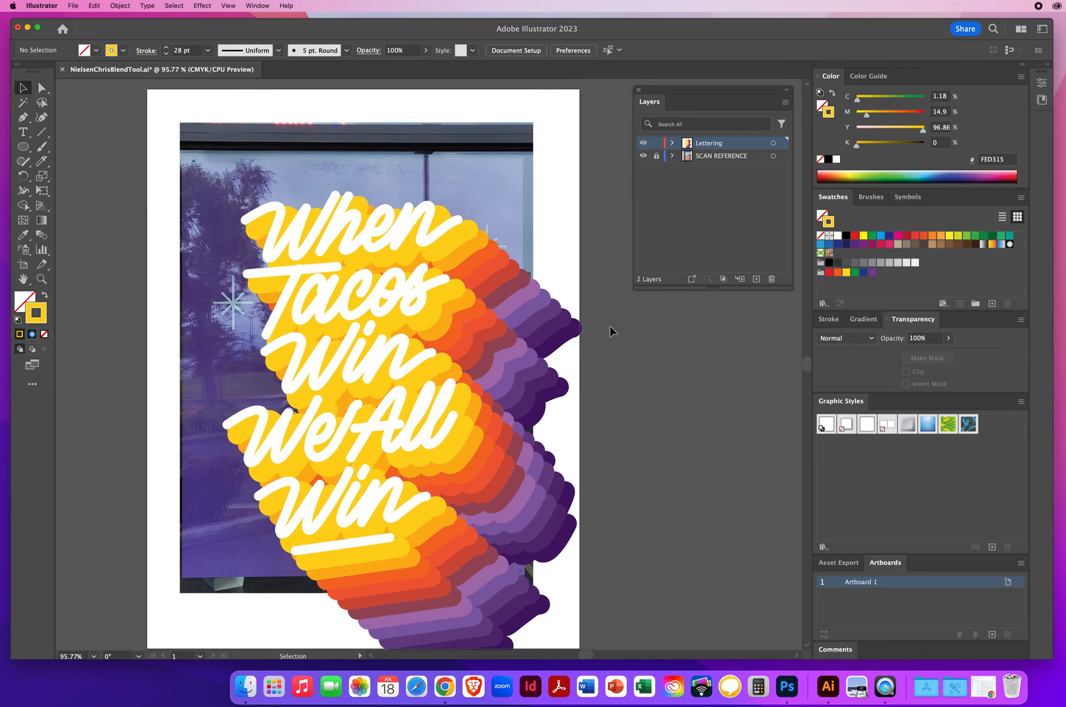
pyautogui.click(756, 279)
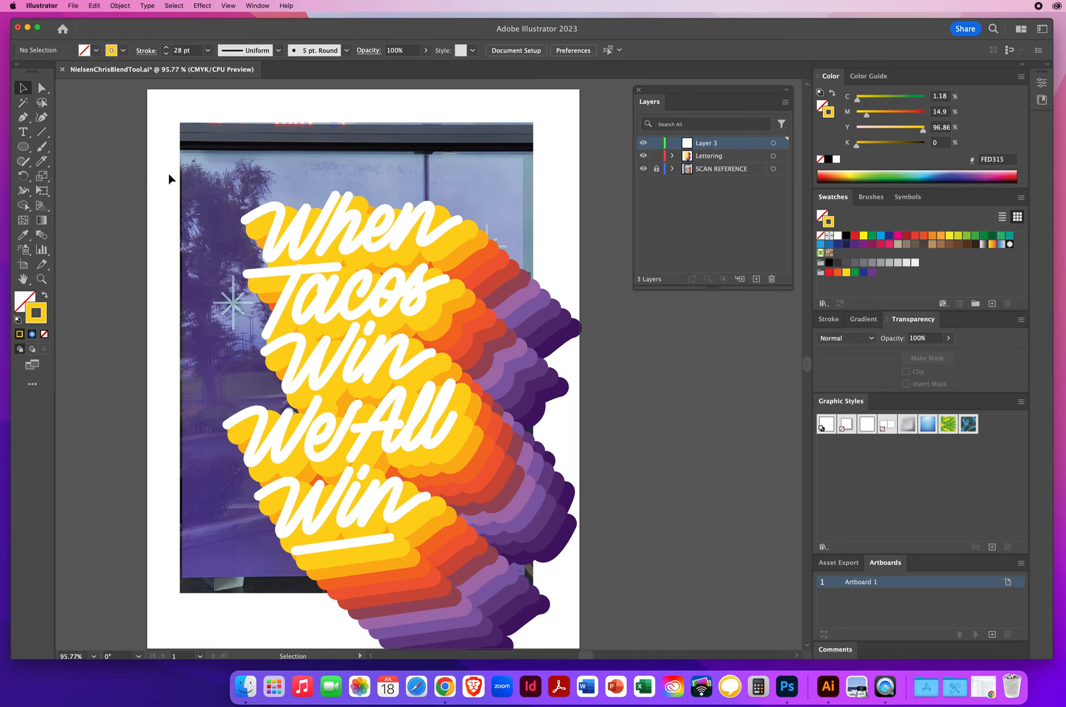
pyautogui.press('d')
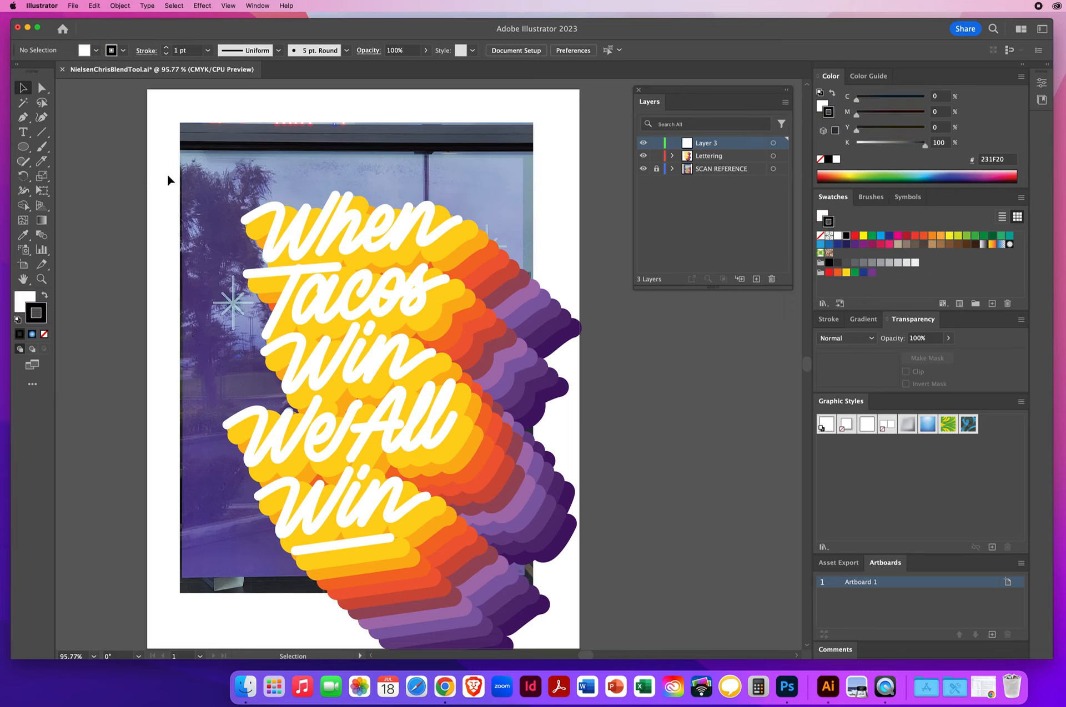
# Draw a rectangle with the Rectangle tool covering the poster area over the lettering
pyautogui.click(30, 149)
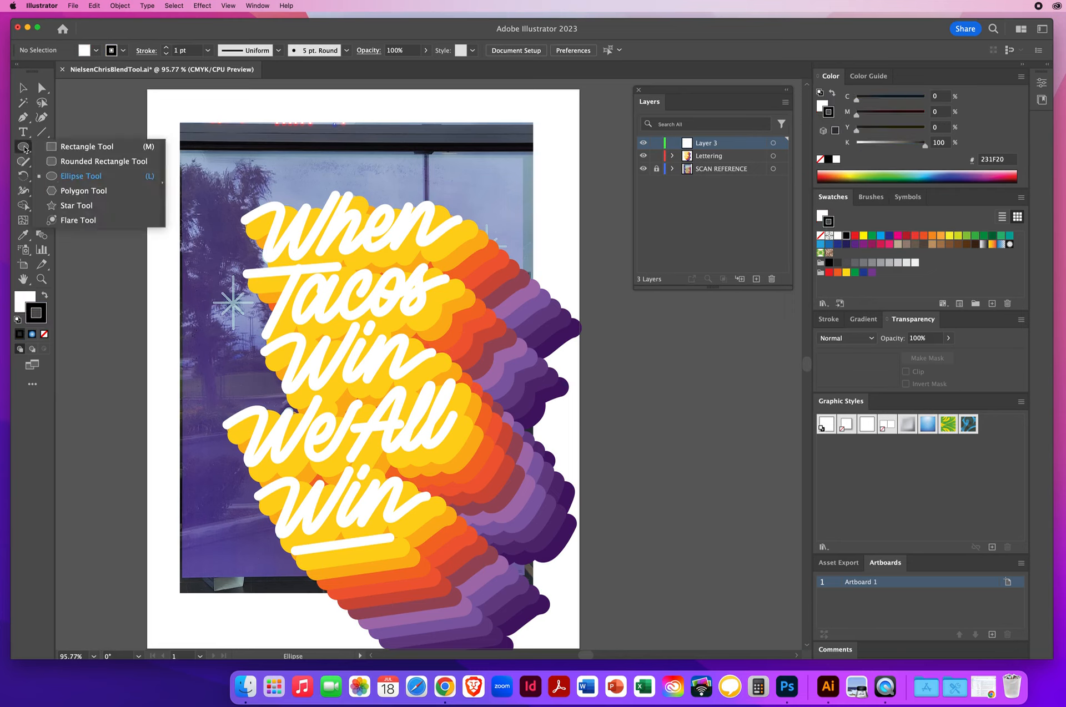
pyautogui.click(67, 153)
pyautogui.hscroll(3, 131, 214)
pyautogui.scroll(-2, 131, 214)
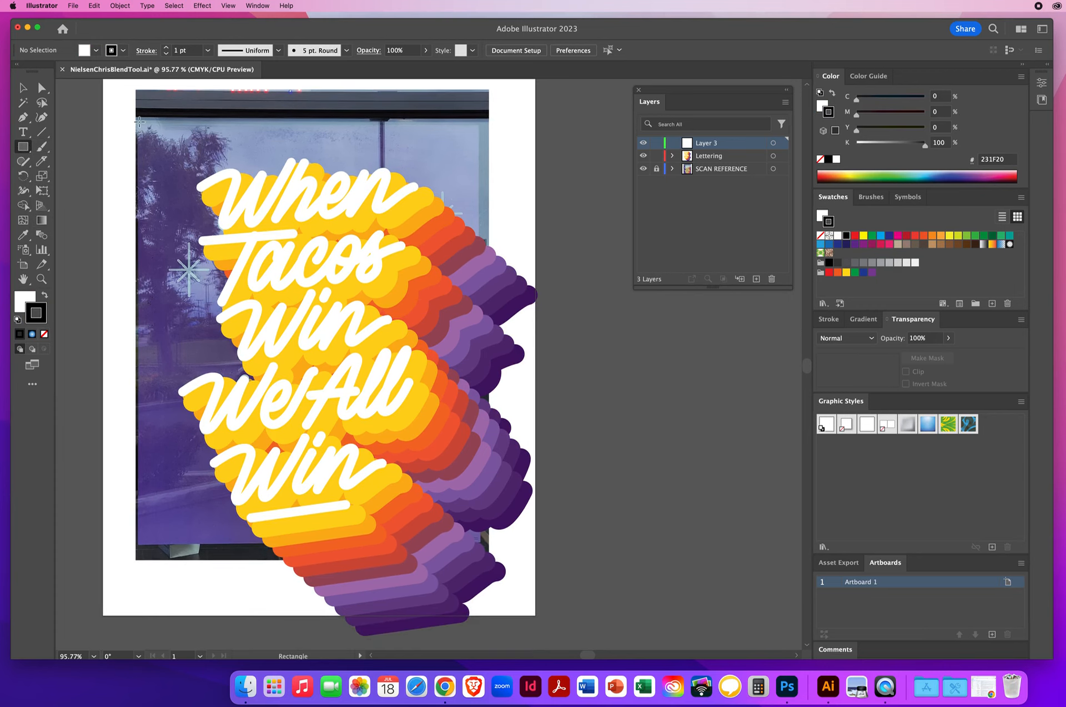
pyautogui.moveTo(156, 131); pyautogui.dragTo(479, 543)
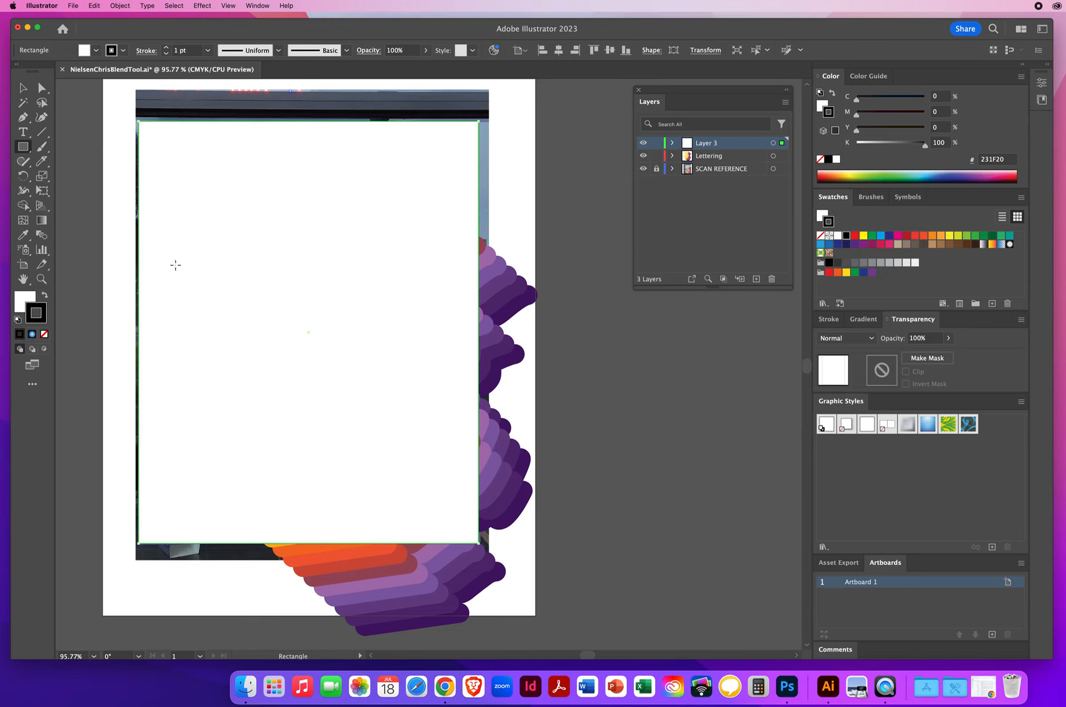
# Select the rectangle together with all the lettering and make a clipping mask
pyautogui.click(23, 88)
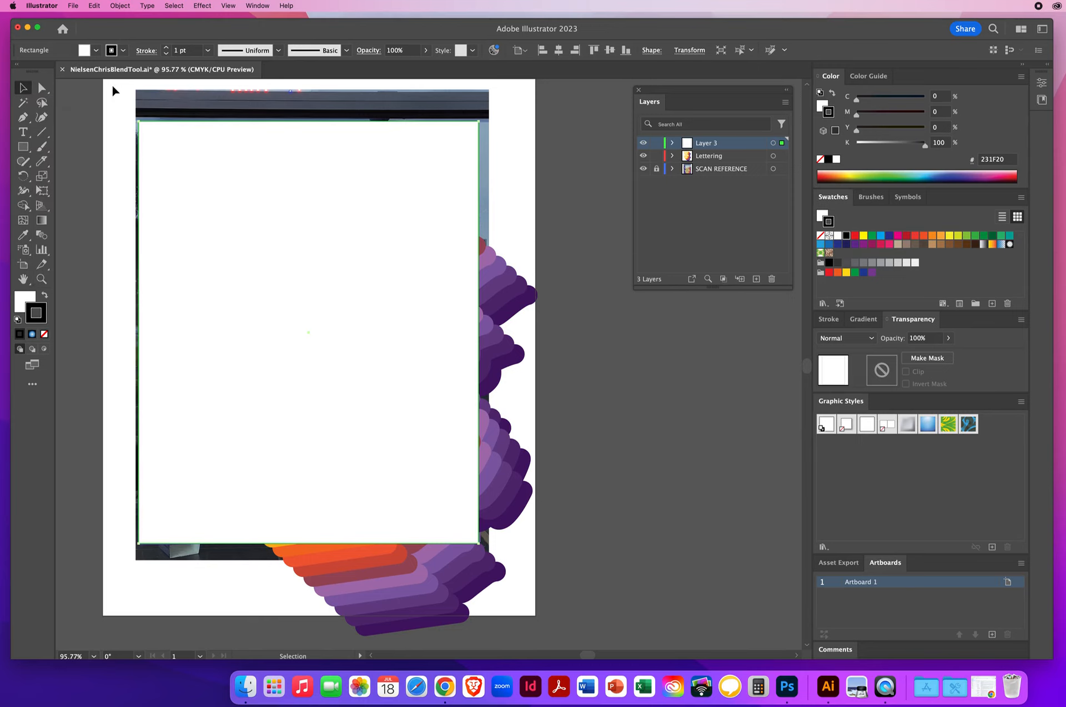
pyautogui.moveTo(115, 95); pyautogui.dragTo(551, 616)
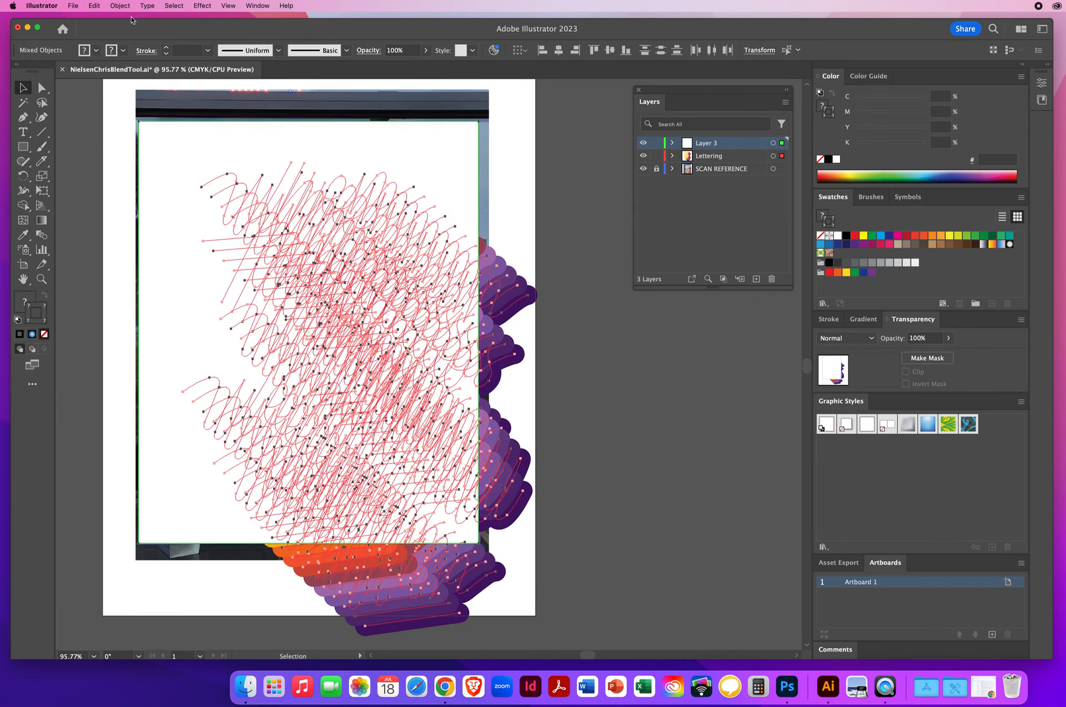
pyautogui.click(120, 6)
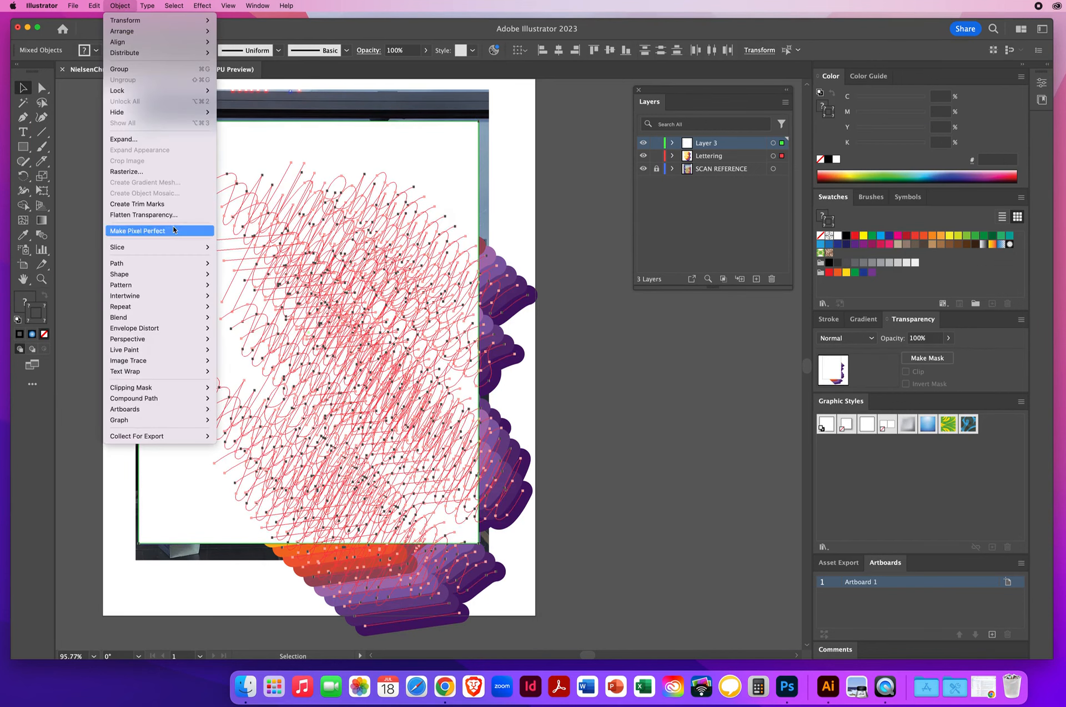
pyautogui.moveTo(147, 392)
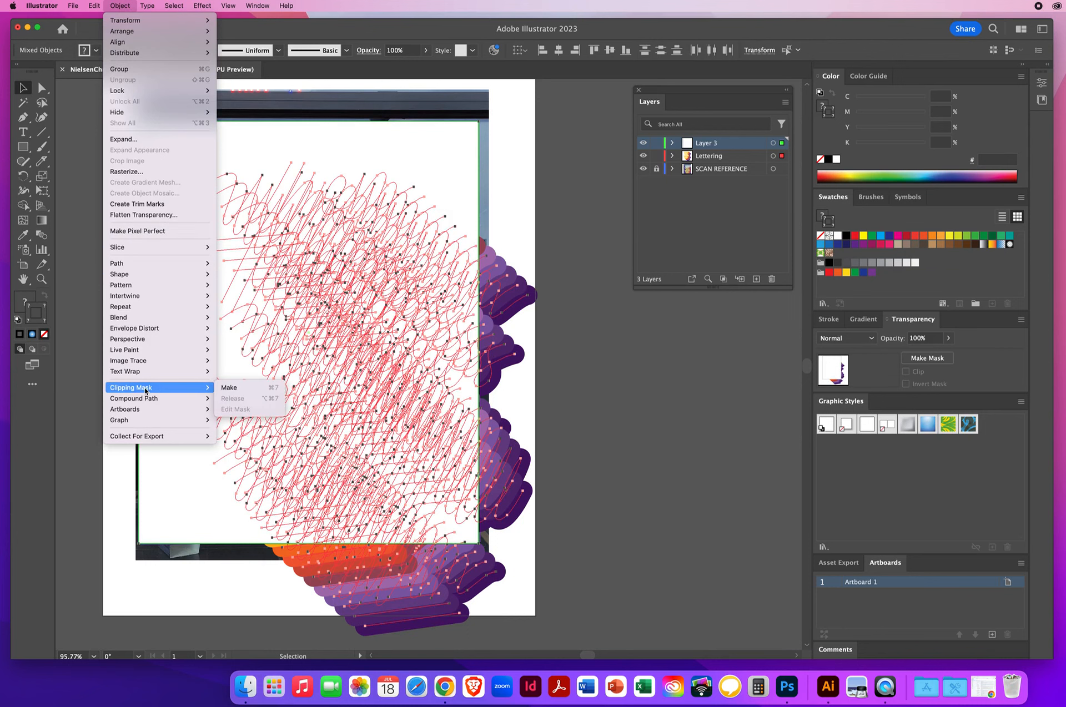
pyautogui.click(236, 389)
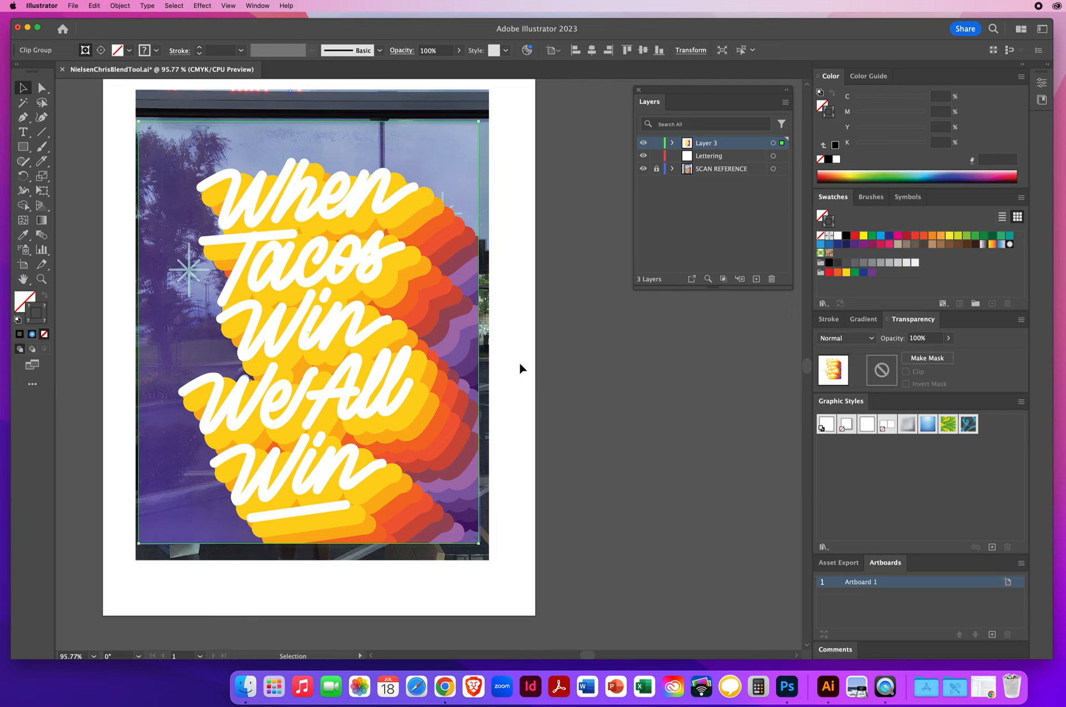
# Delete the SCAN REFERENCE layer and the now empty Lettering layer, then deselect
pyautogui.click(723, 171)
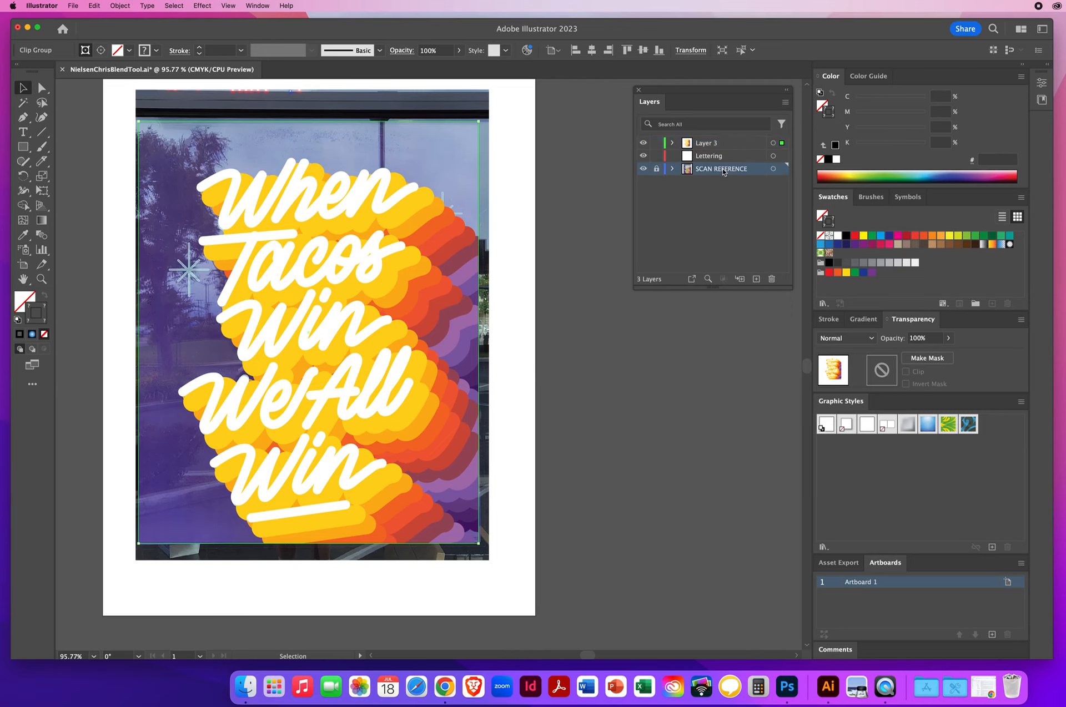
pyautogui.moveTo(723, 171); pyautogui.dragTo(771, 279)
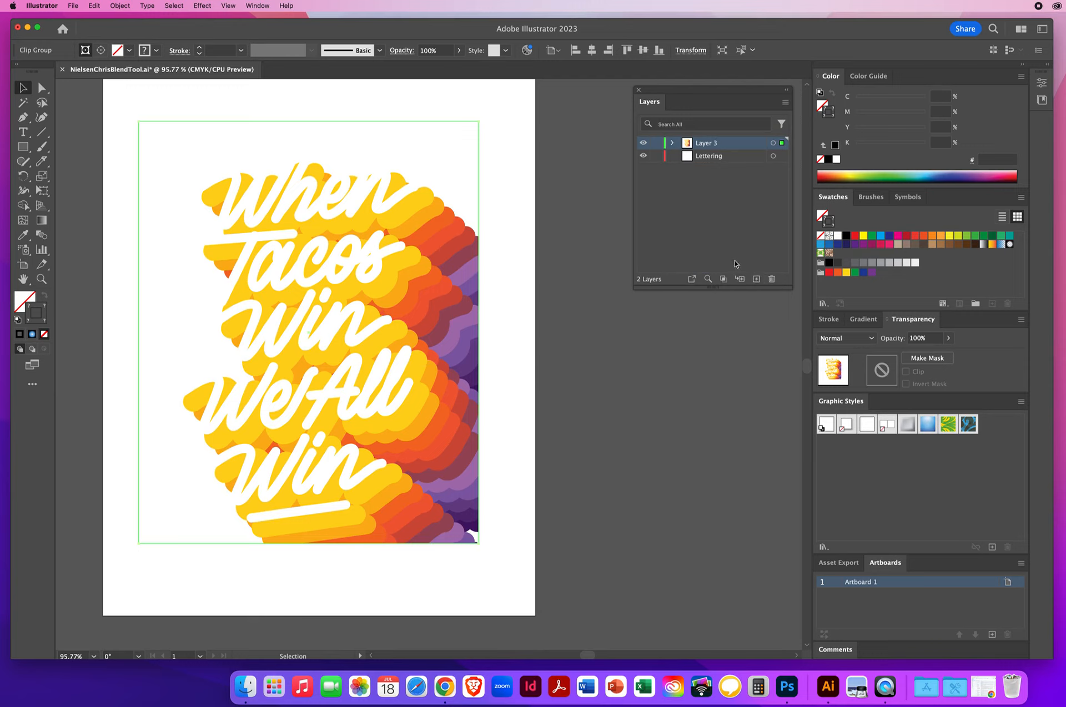
pyautogui.click(728, 160)
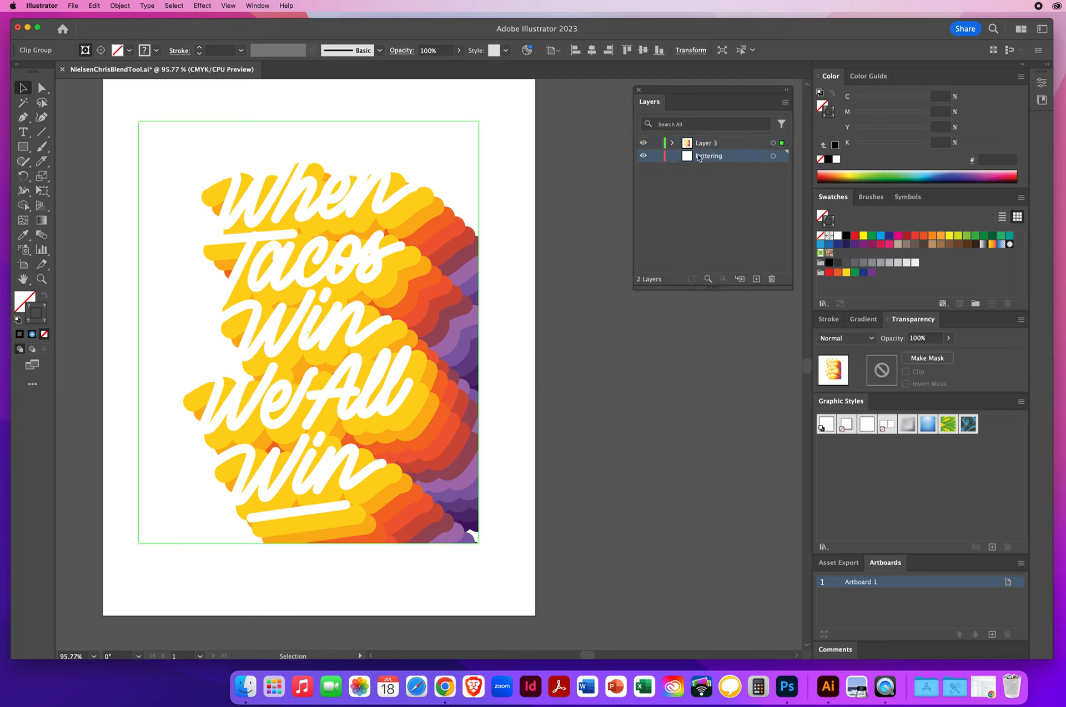
pyautogui.moveTo(714, 161); pyautogui.dragTo(771, 278)
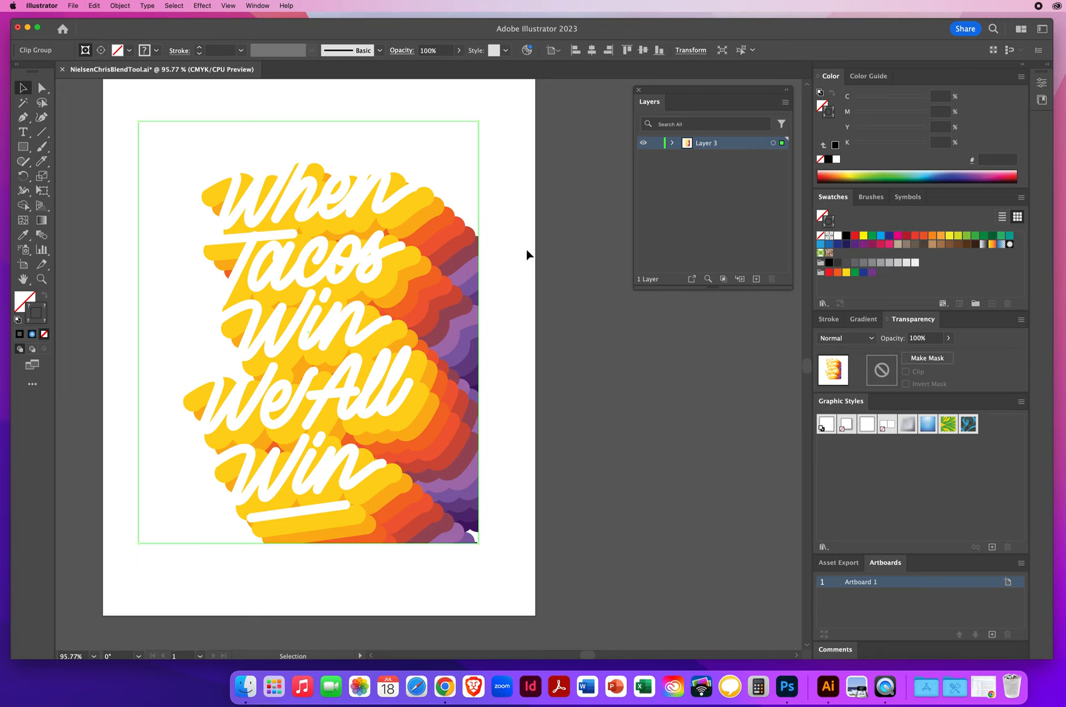
pyautogui.click(113, 98)
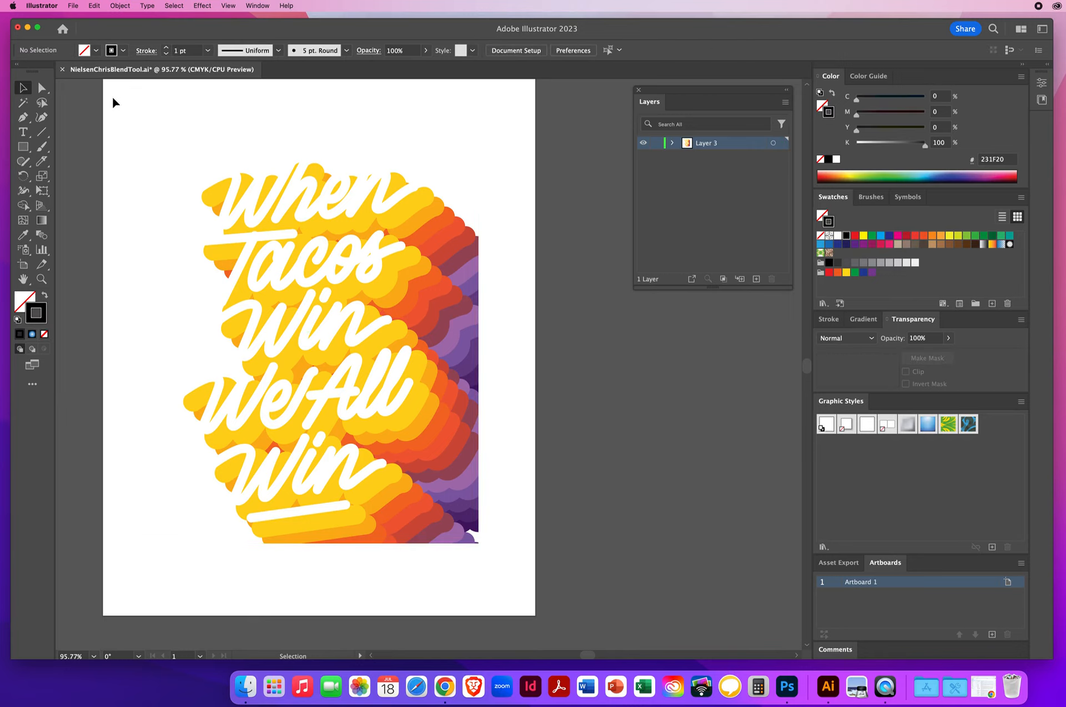
# Apply a purple swatch fill to the clipping group, then undo the swatch
pyautogui.click(270, 188)
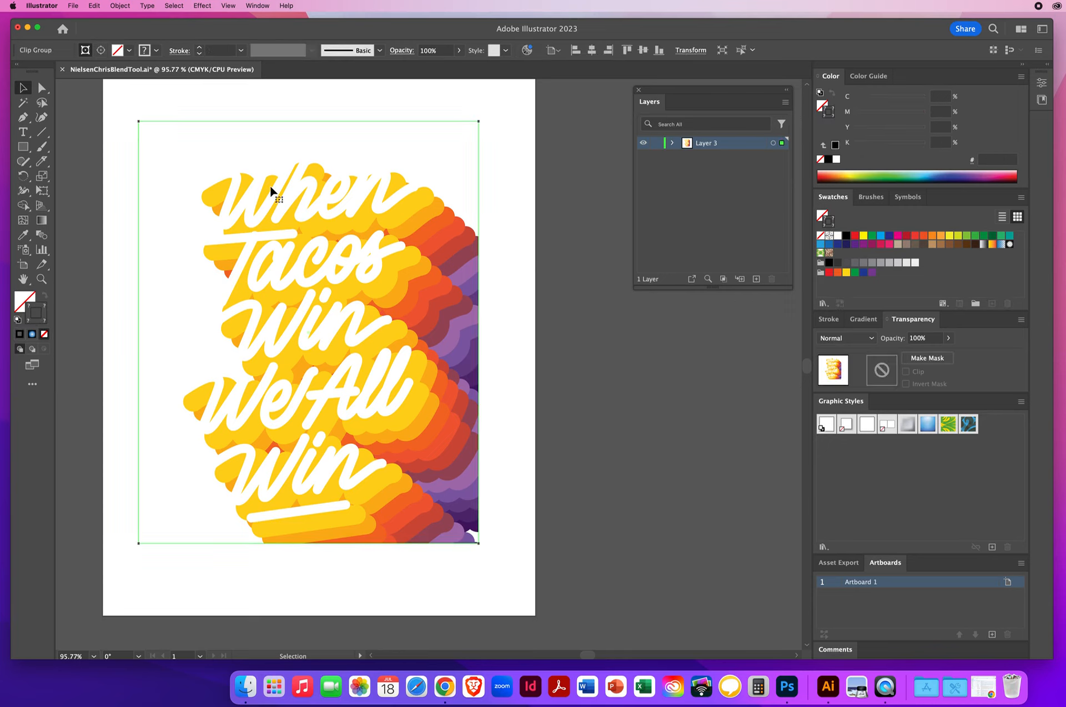
pyautogui.click(22, 300)
pyautogui.click(855, 245)
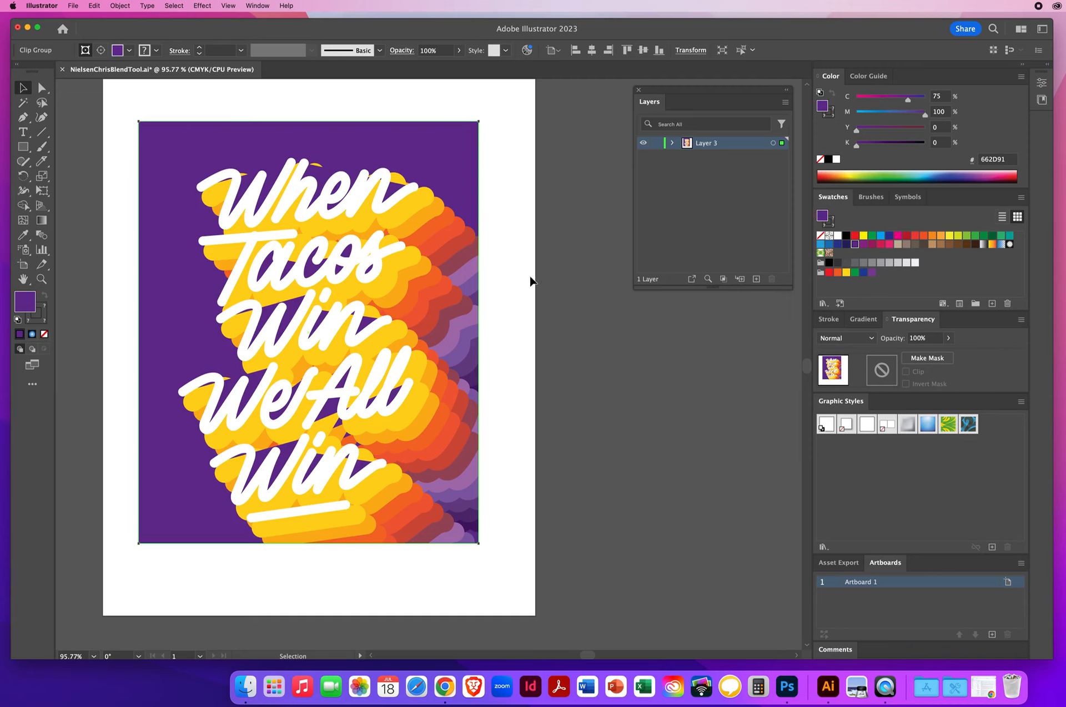
pyautogui.click(94, 6)
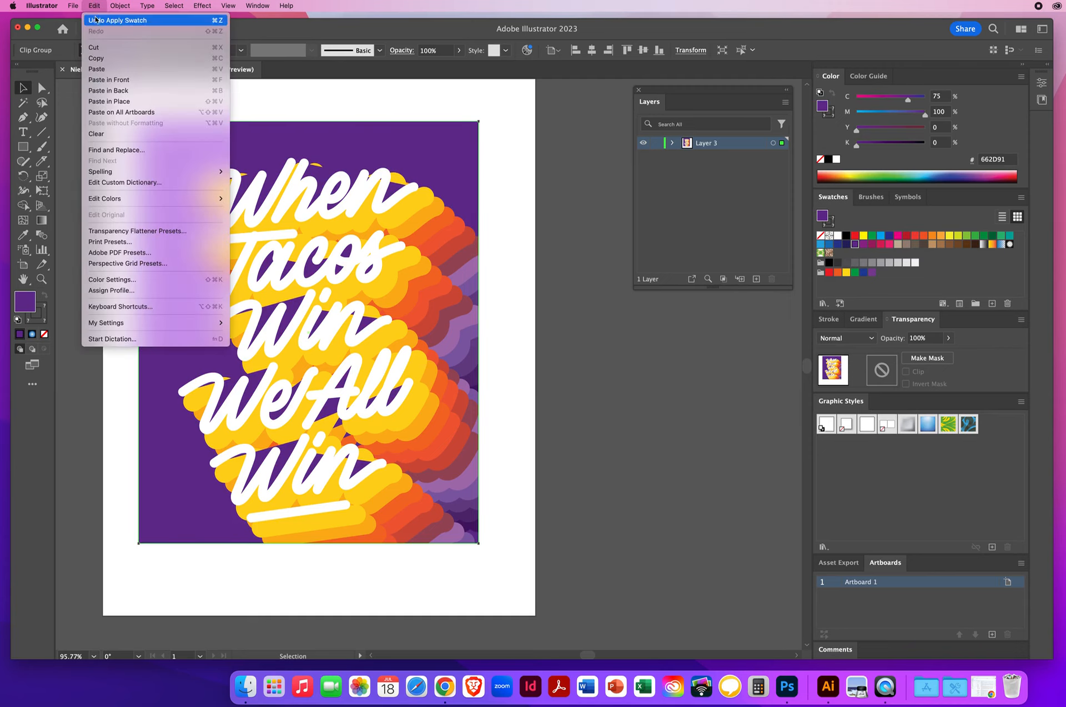
pyautogui.click(111, 20)
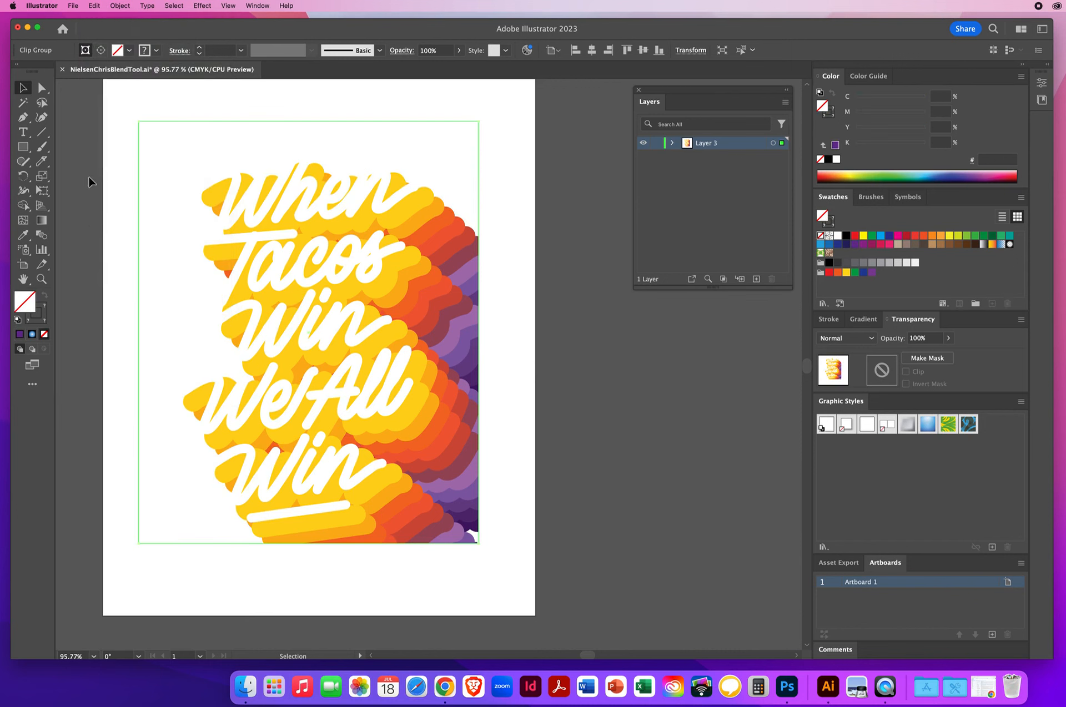
pyautogui.click(96, 182)
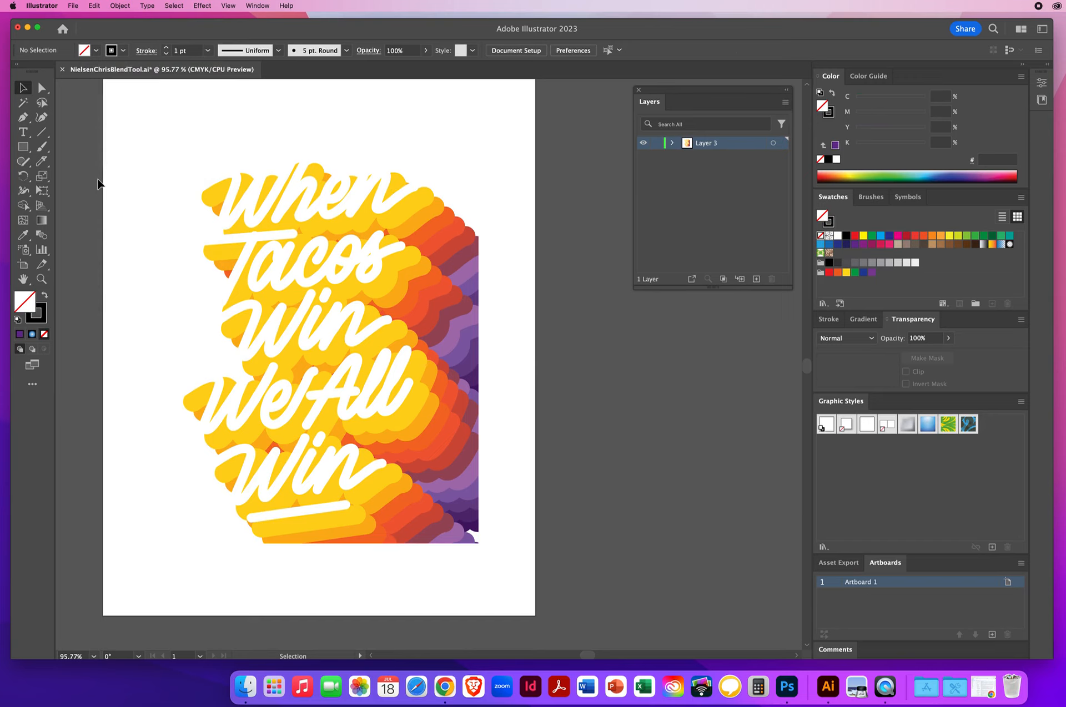
pyautogui.click(41, 88)
pyautogui.click(480, 259)
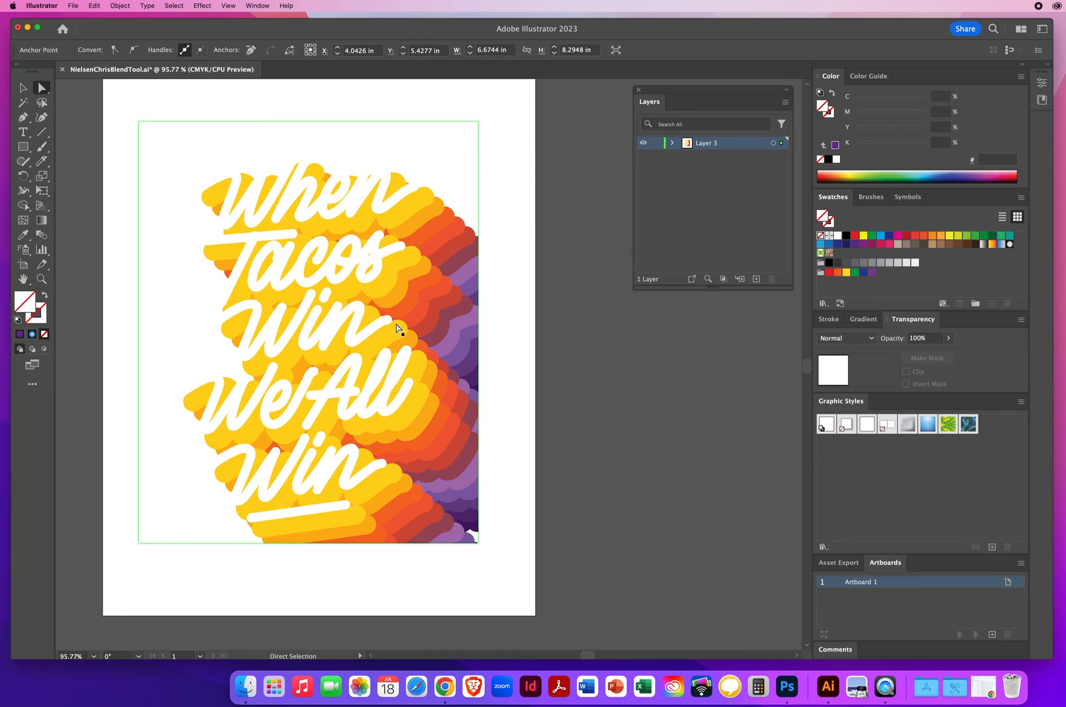
pyautogui.click(516, 272)
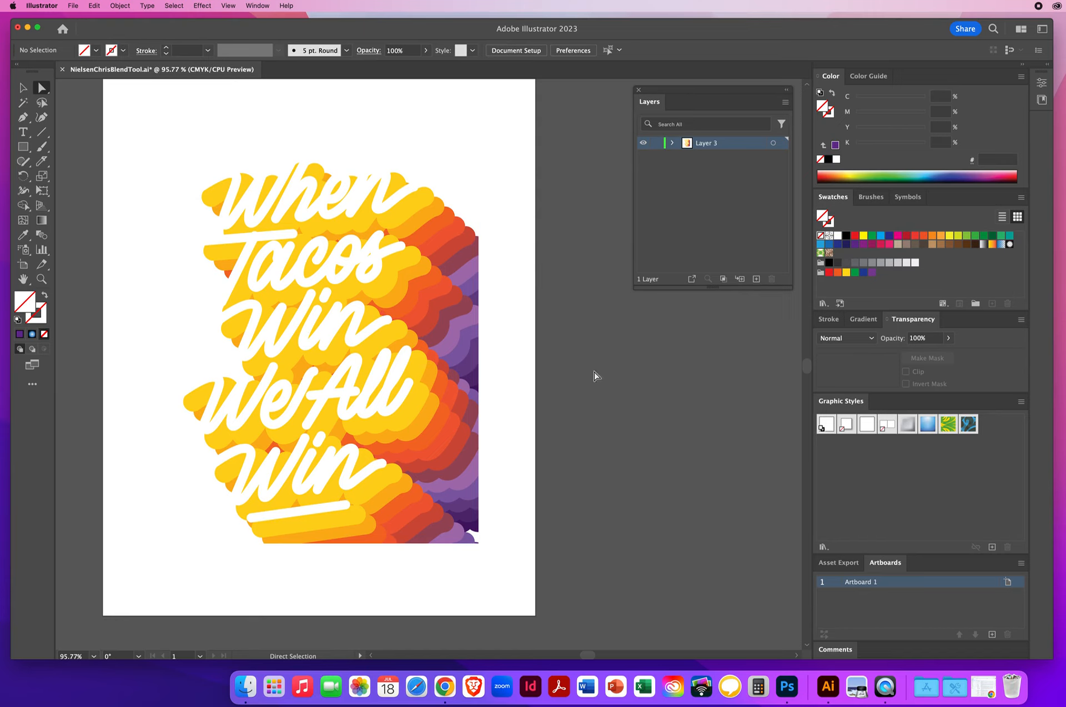
# Select the clipping rectangle and fill it with a purple swatch as the poster background, then deselect
pyautogui.click(481, 263)
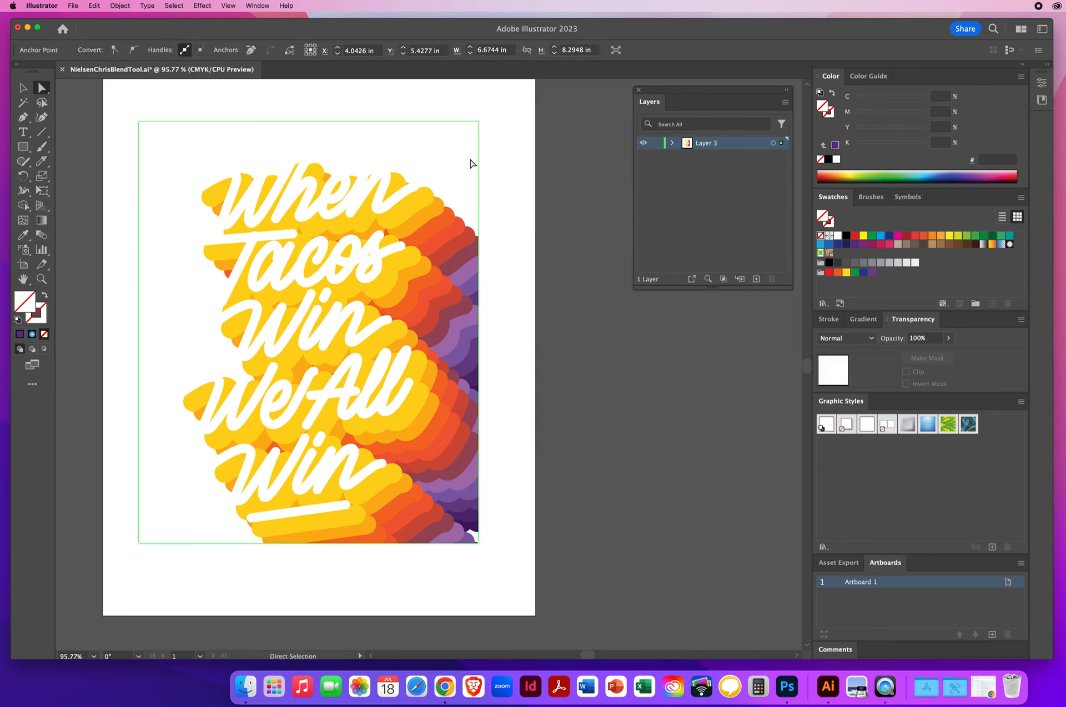
pyautogui.click(854, 245)
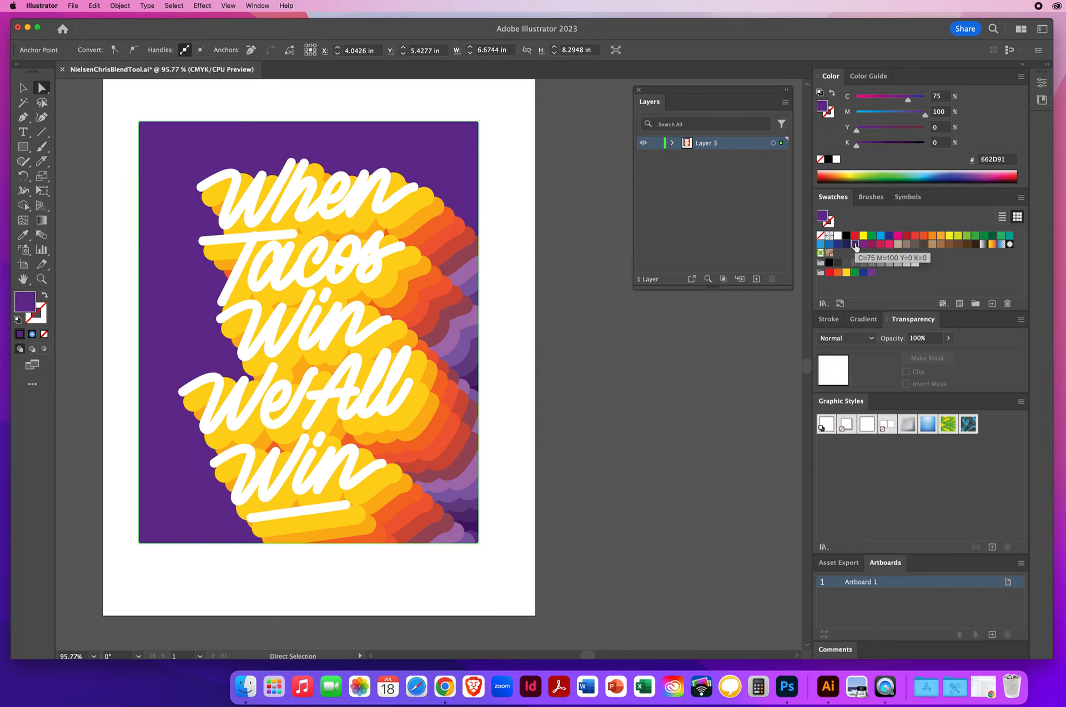
pyautogui.click(628, 411)
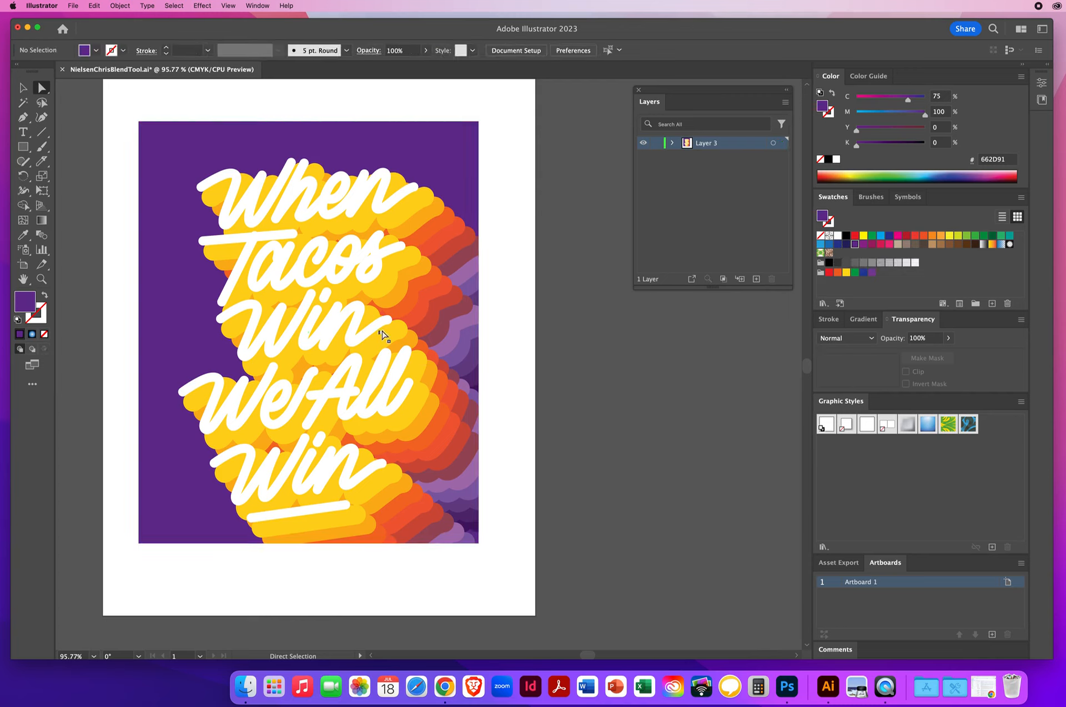
pyautogui.click(23, 89)
pyautogui.moveTo(674, 95); pyautogui.dragTo(562, 234)
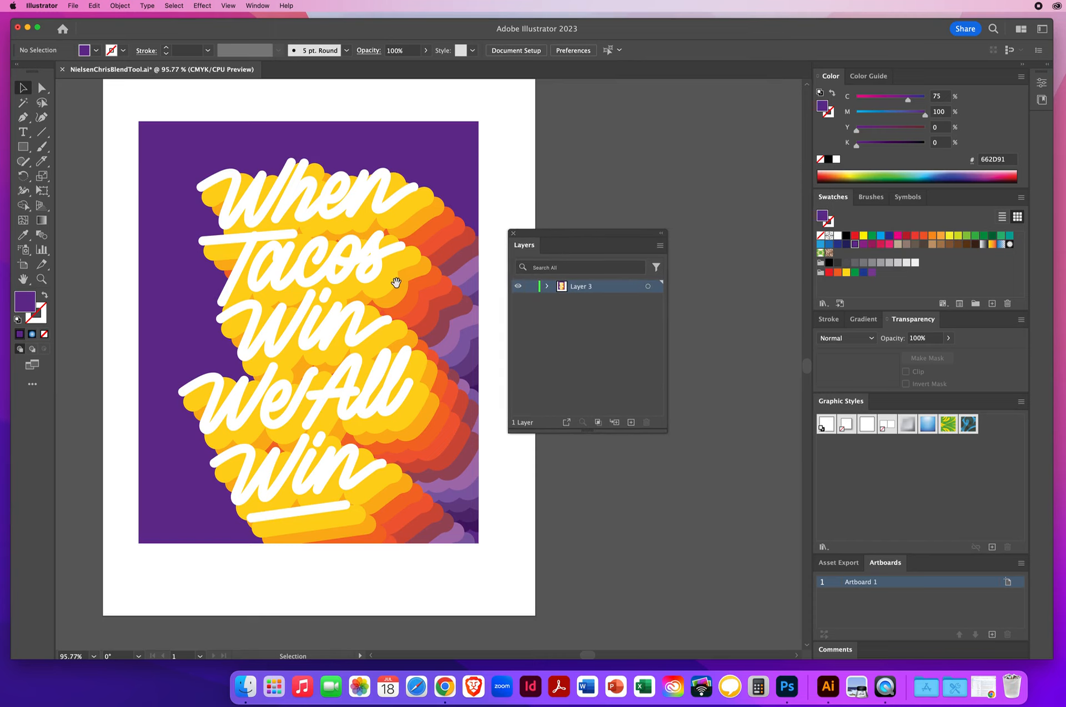
pyautogui.press('space')
pyautogui.moveTo(416, 285); pyautogui.dragTo(423, 285)
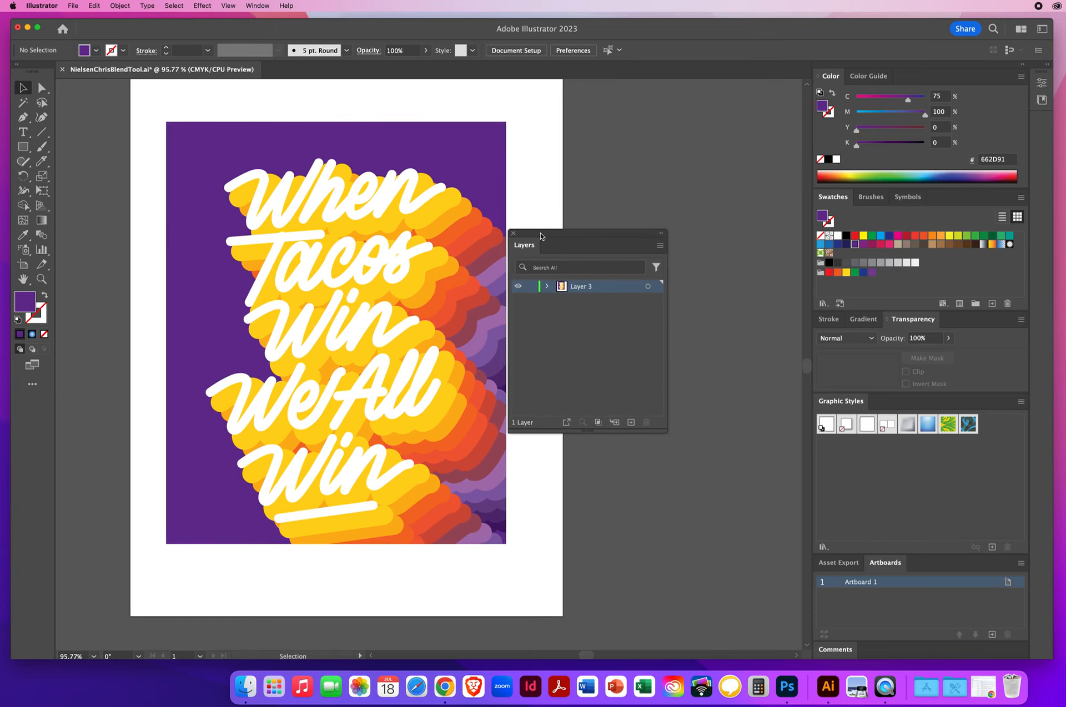
pyautogui.moveTo(542, 235); pyautogui.dragTo(546, 233)
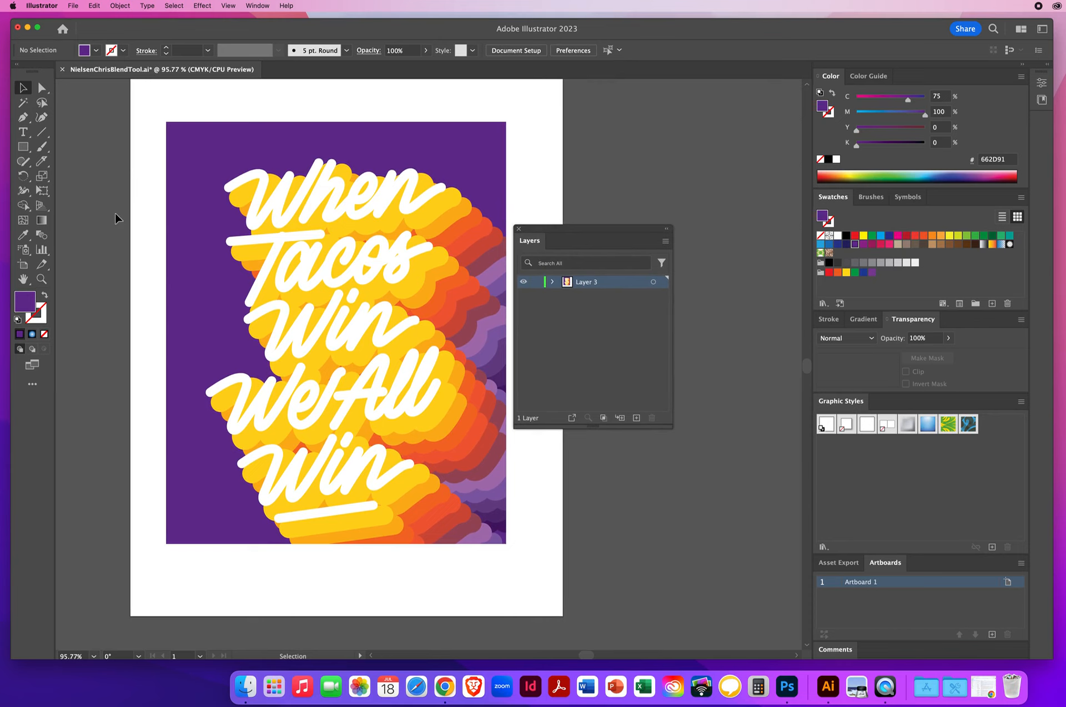